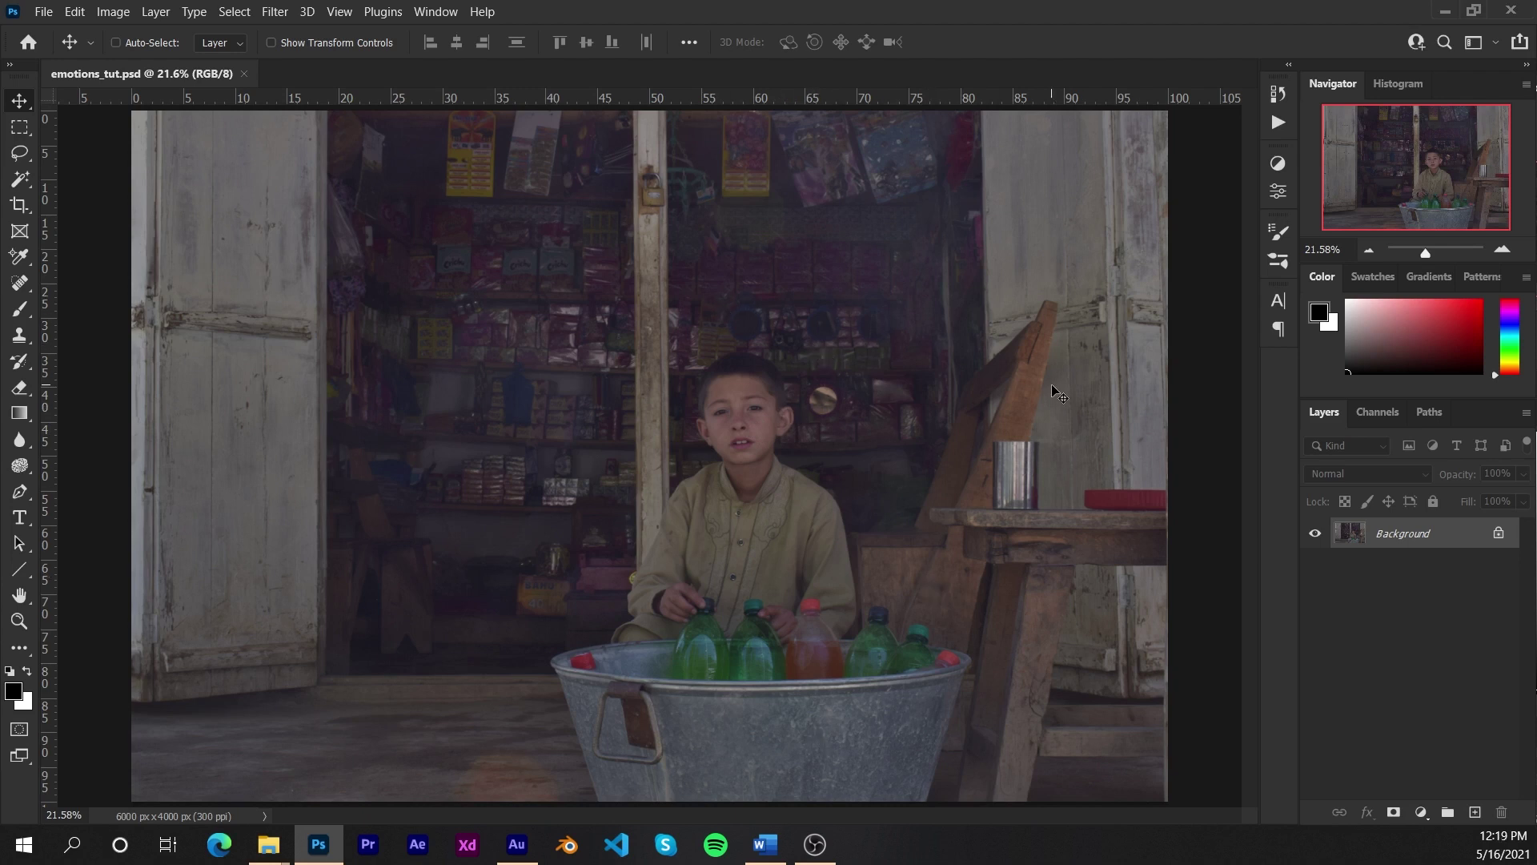
Inspect the boy's face up close, fit the photo back on screen, and duplicate Background as Layer 1
key(ctrl+plus)
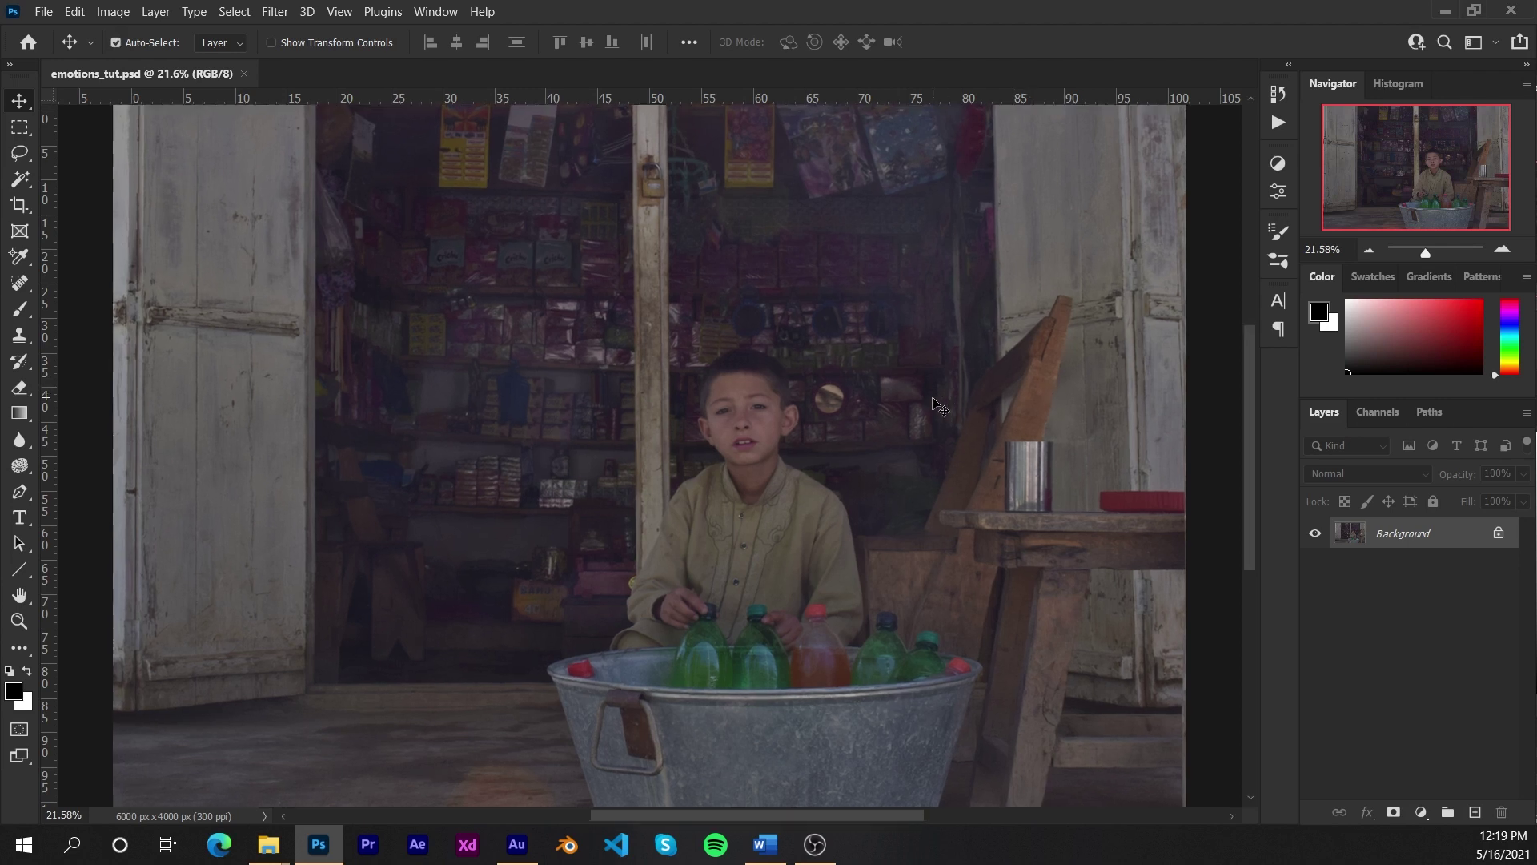
key(ctrl+plus)
key(ctrl+plus)
key(ctrl+plus)
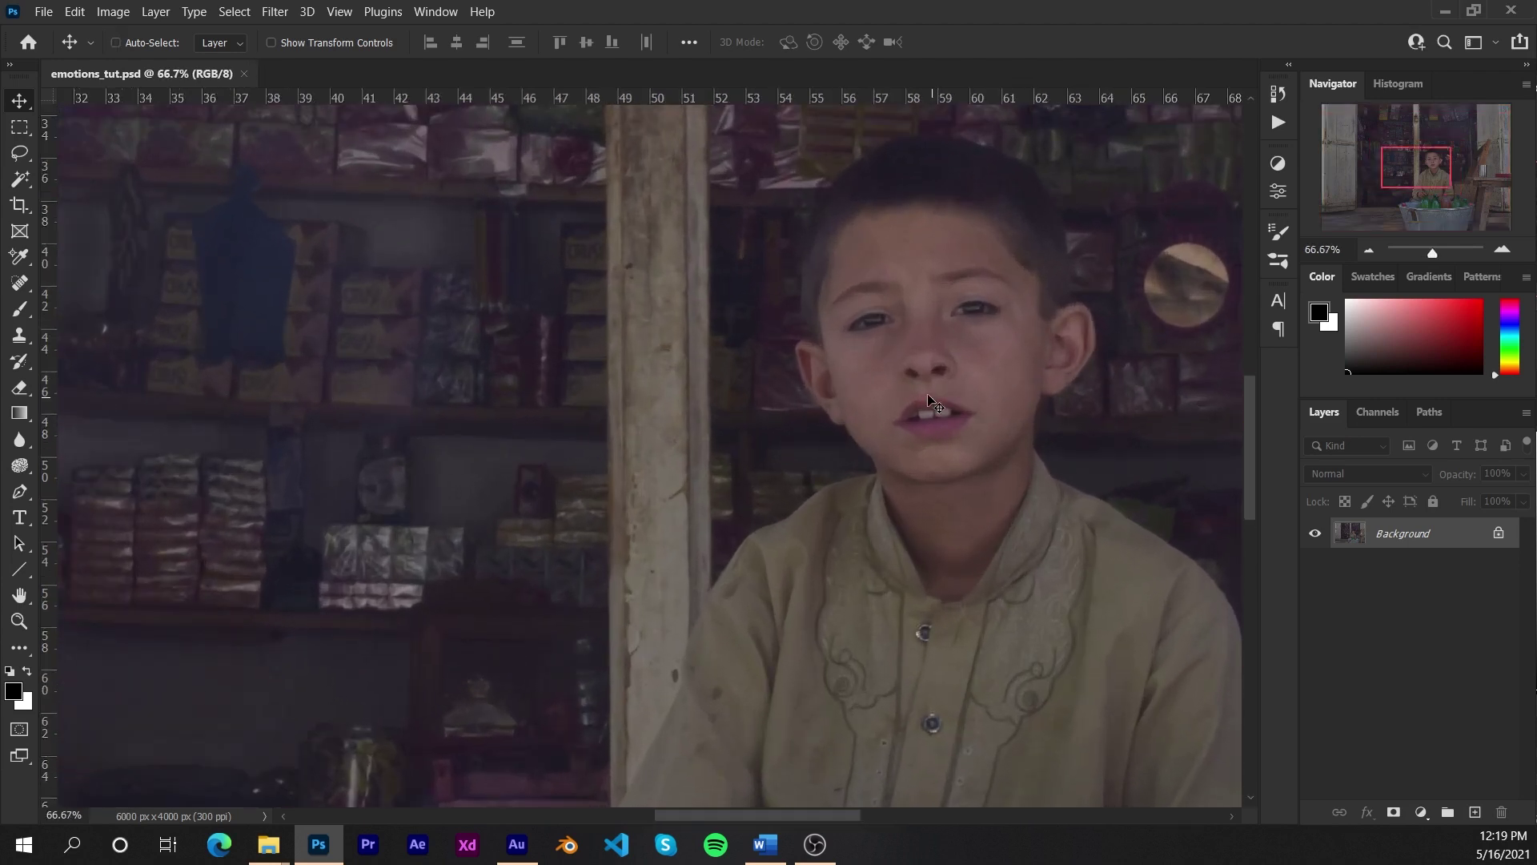
scroll(884, 339, up, 2)
scroll(884, 339, right, 2)
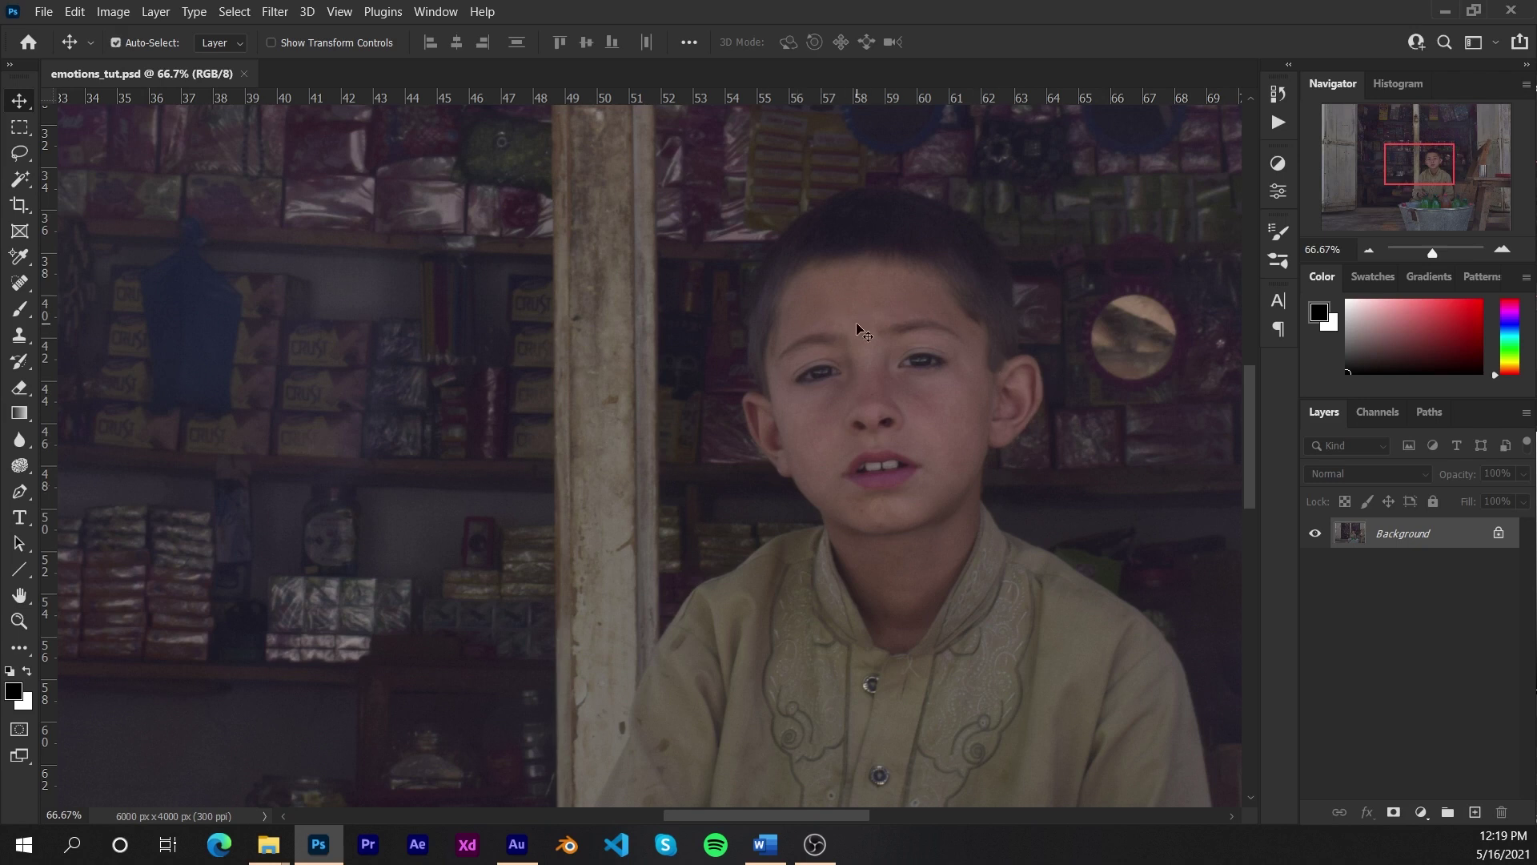
key(ctrl+0)
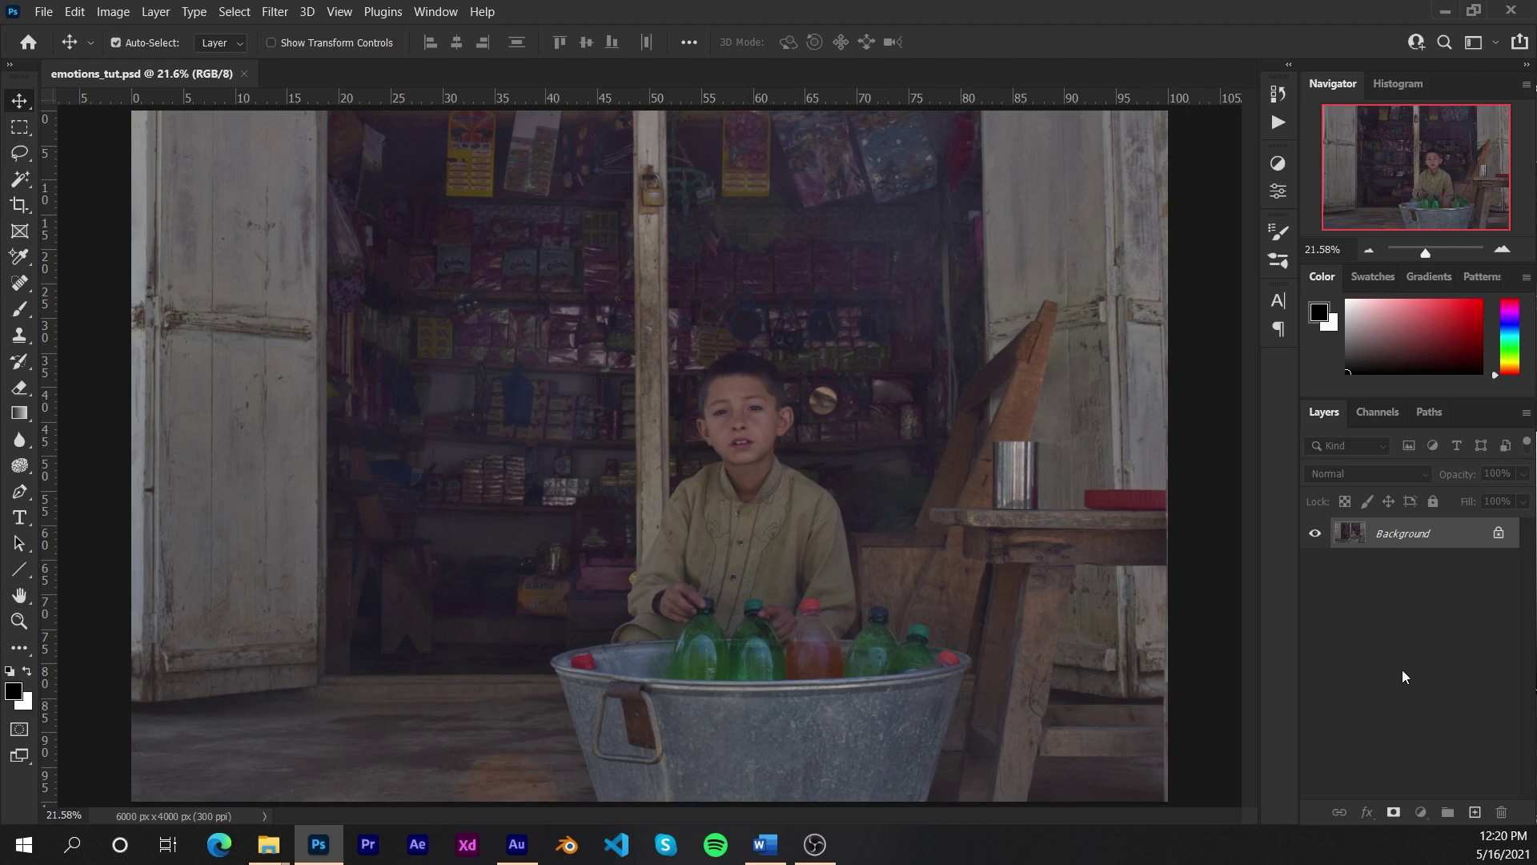
key(ctrl+j)
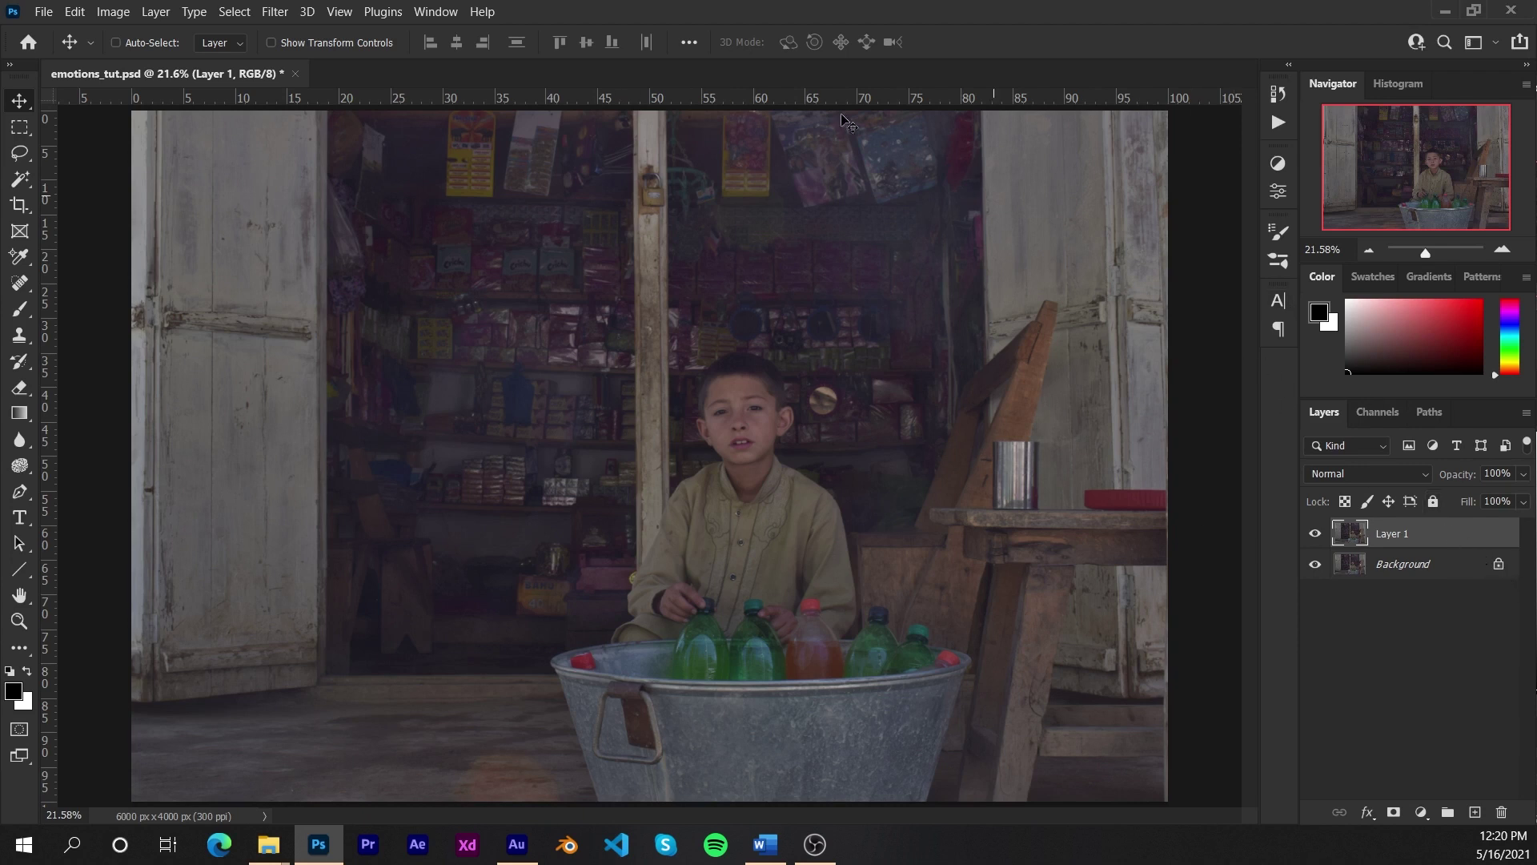
Launch the Camera Raw Filter on Layer 1 with Ctrl+Shift+A
click(273, 12)
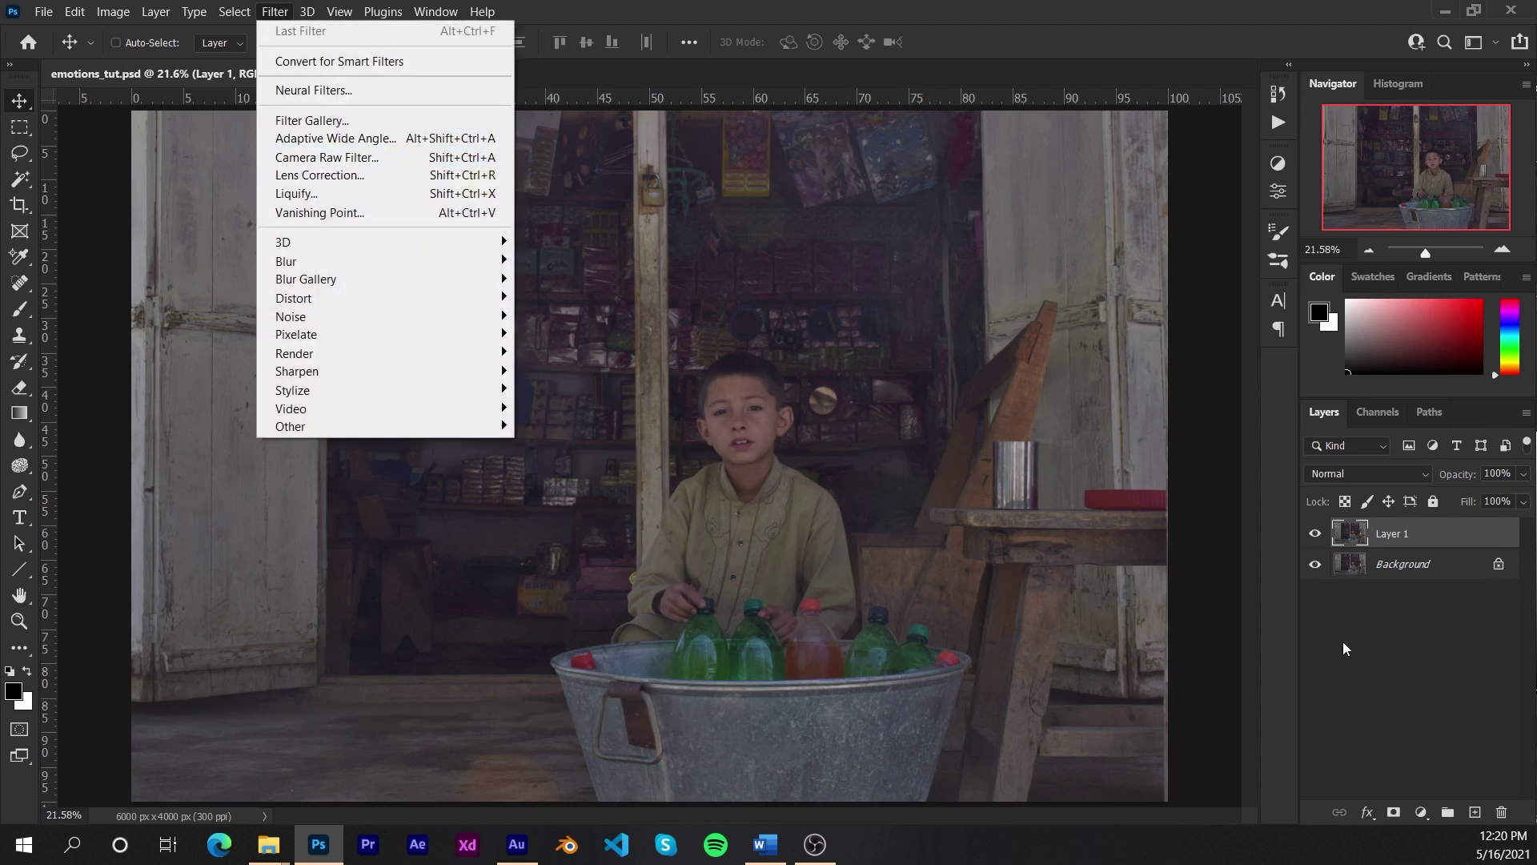
click(1392, 538)
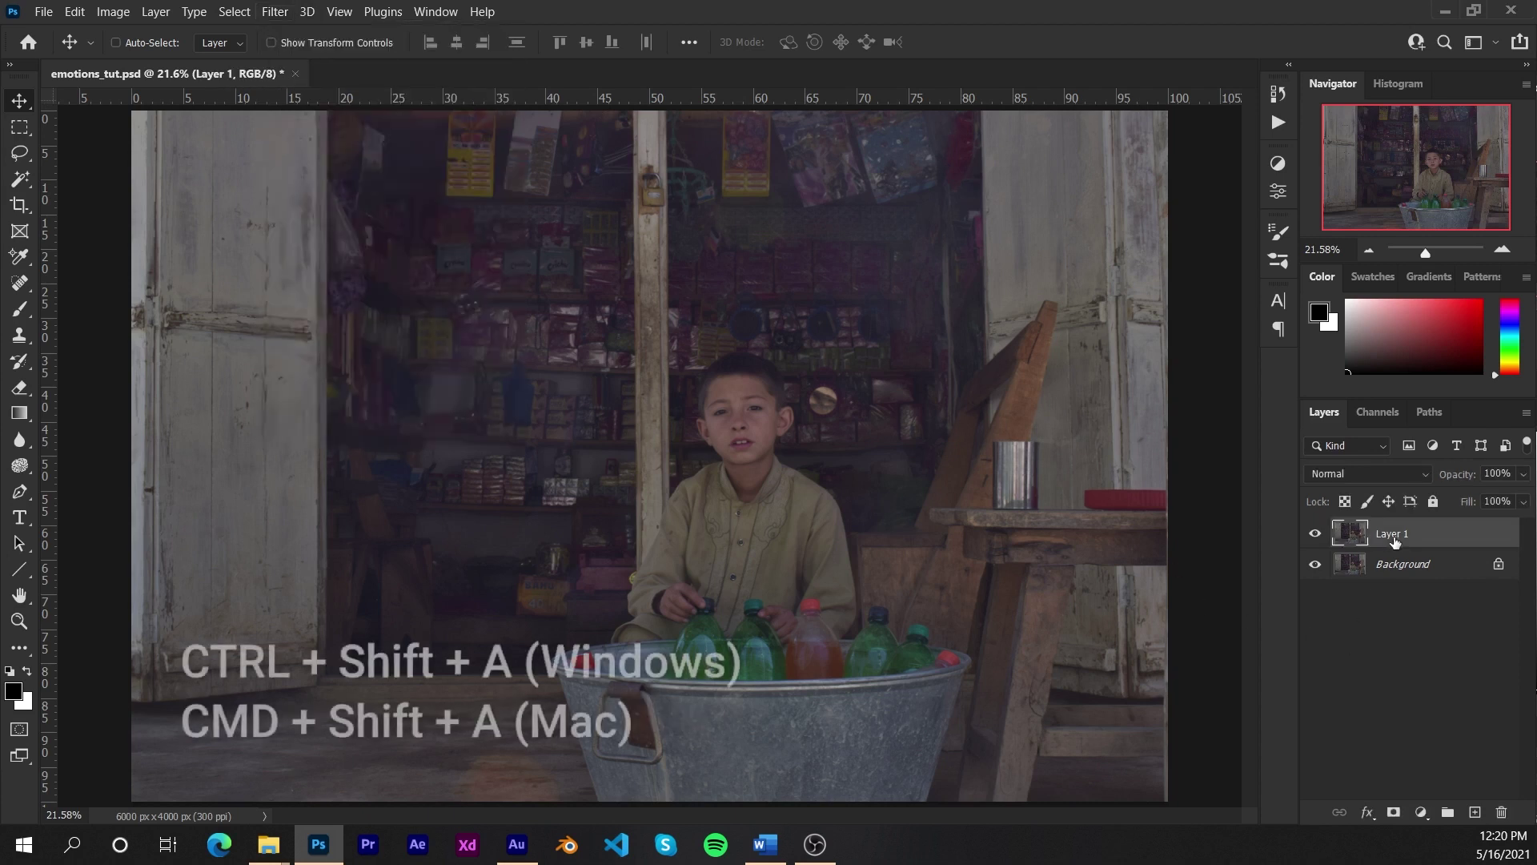
key(ctrl+shift+a)
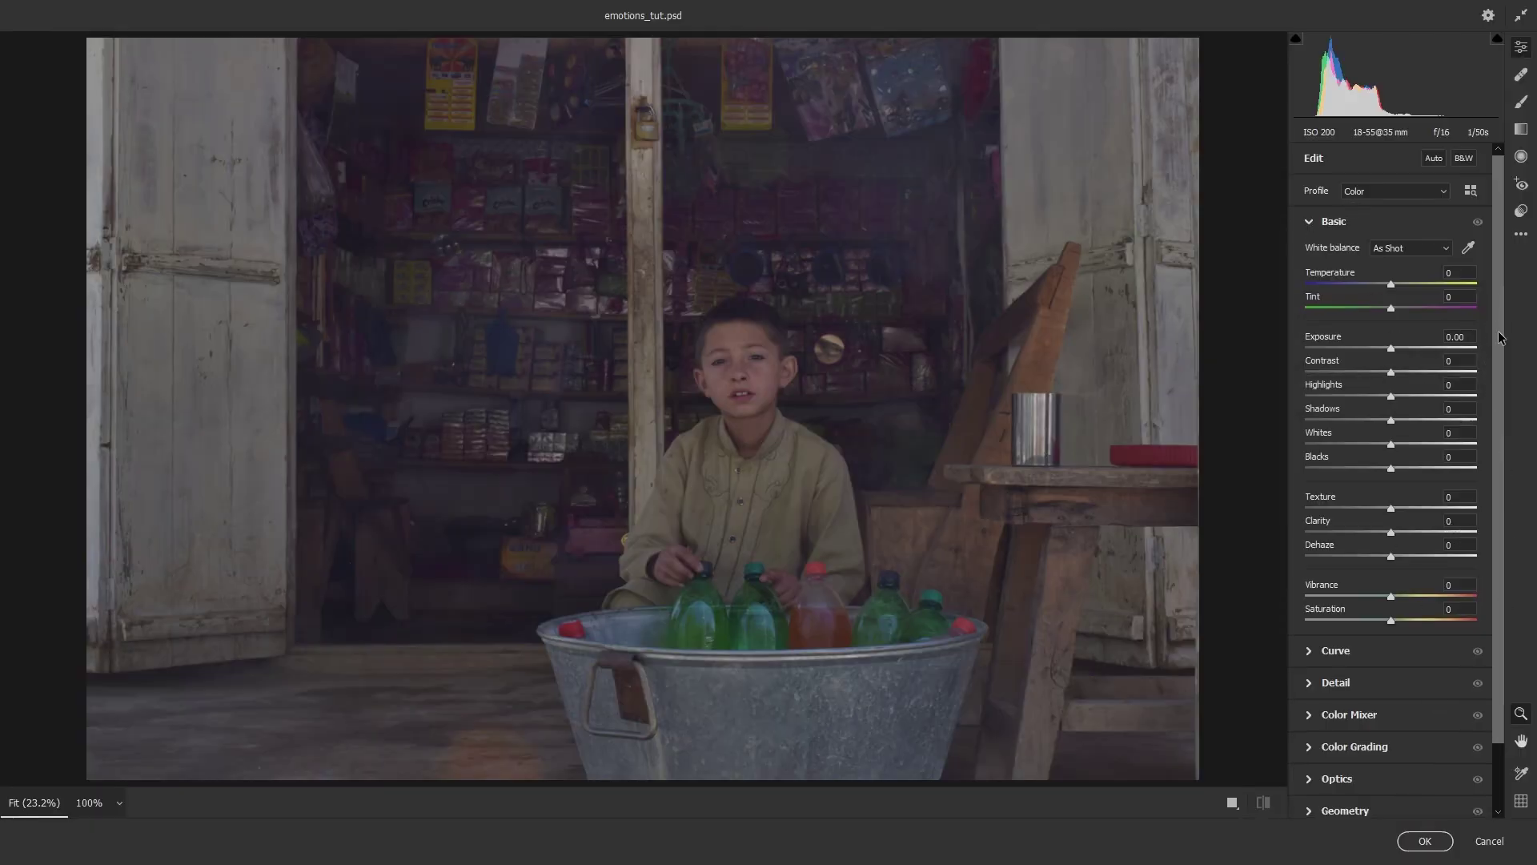
scroll(1481, 513, down, 2)
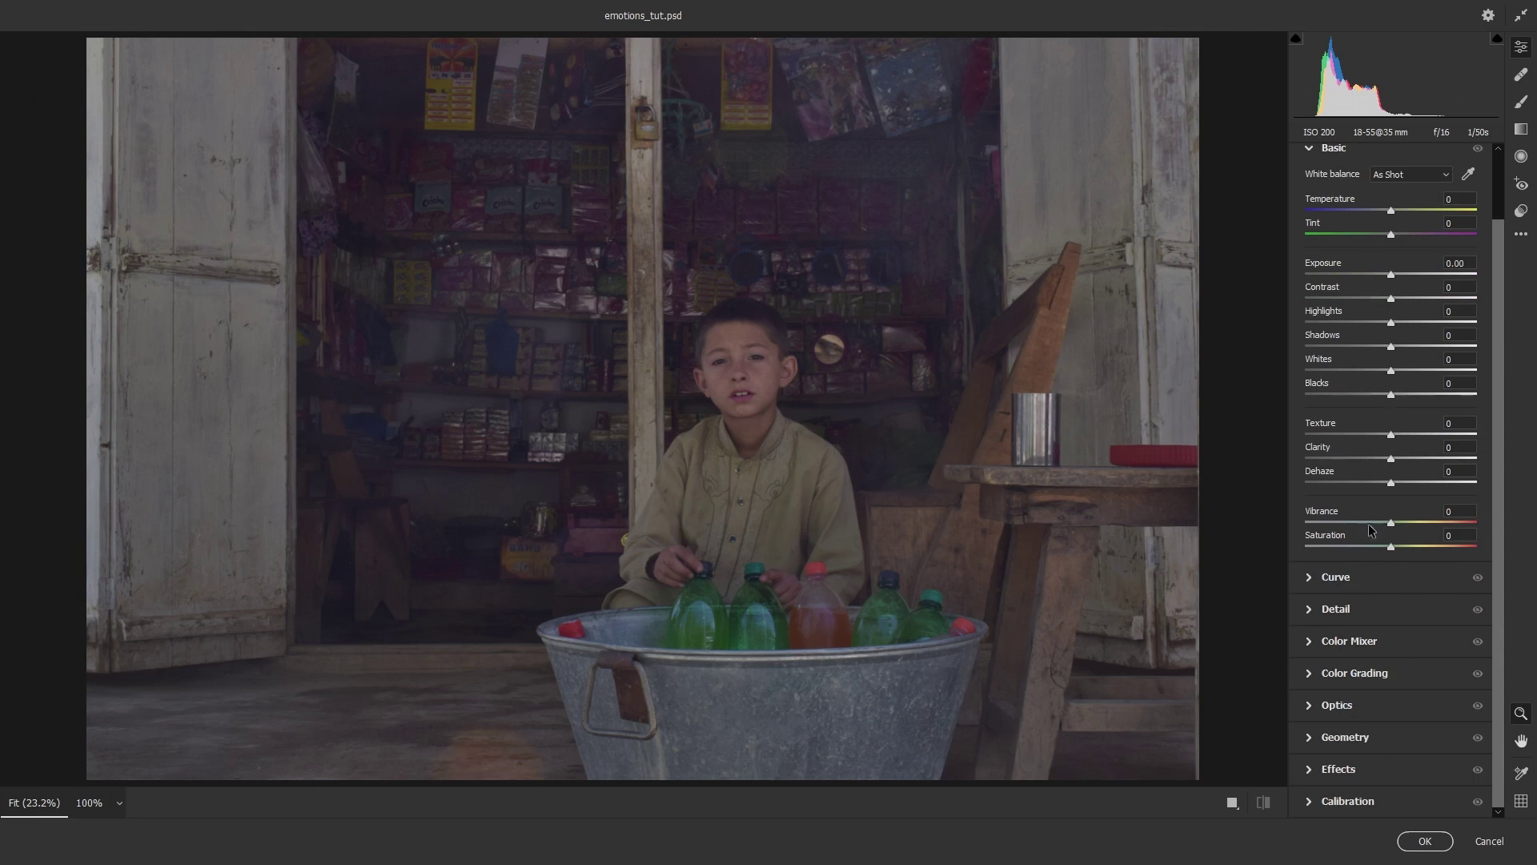
scroll(1507, 485, up, 2)
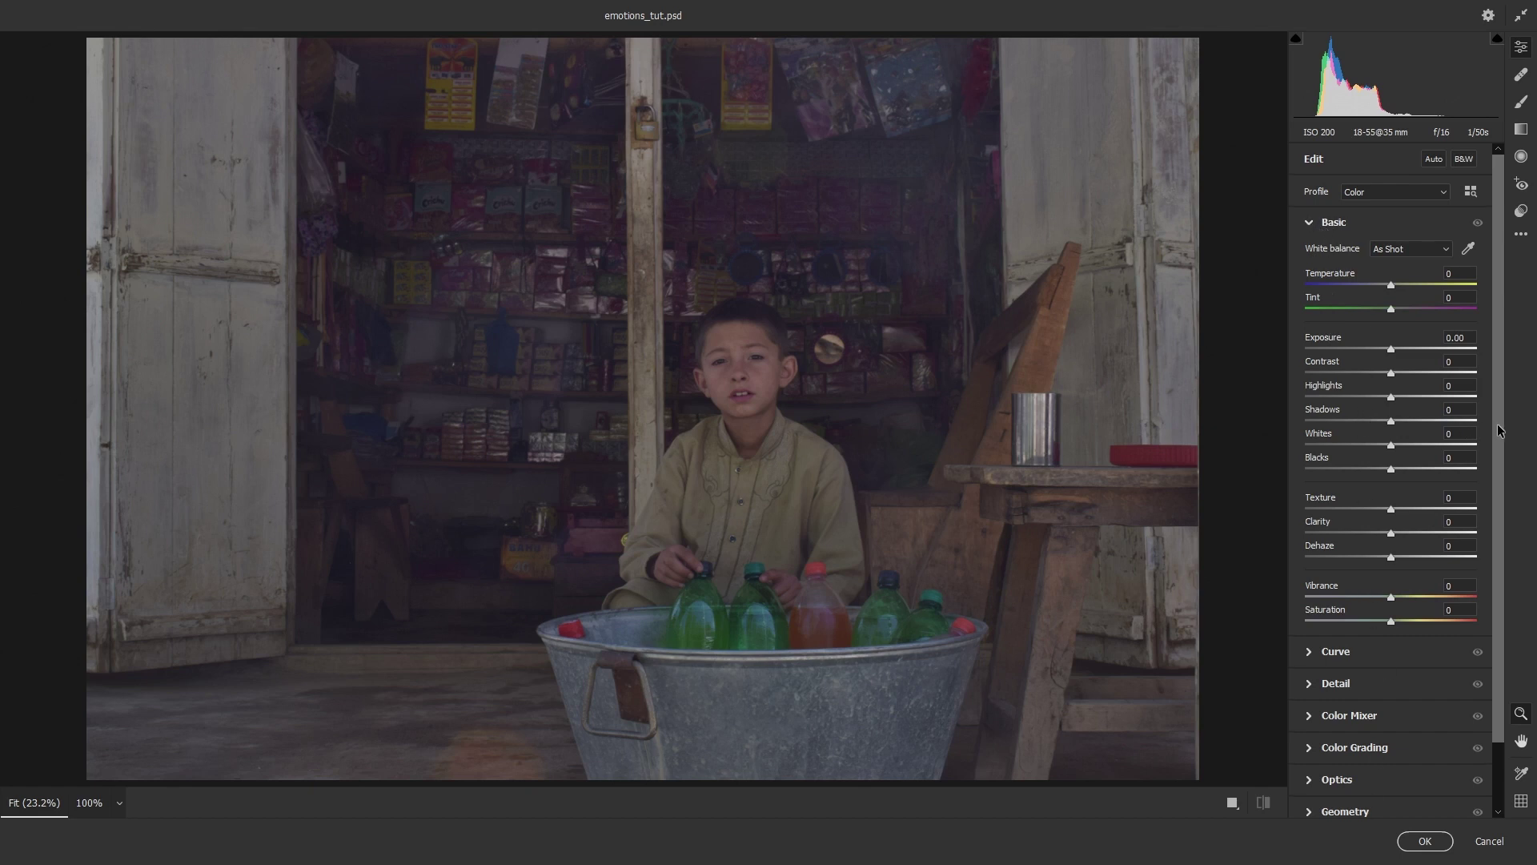
mouse_move(1497, 428)
mouse_down()
mouse_move(1502, 533)
mouse_move(1504, 402)
mouse_up()
drag(1392, 560, 1433, 554)
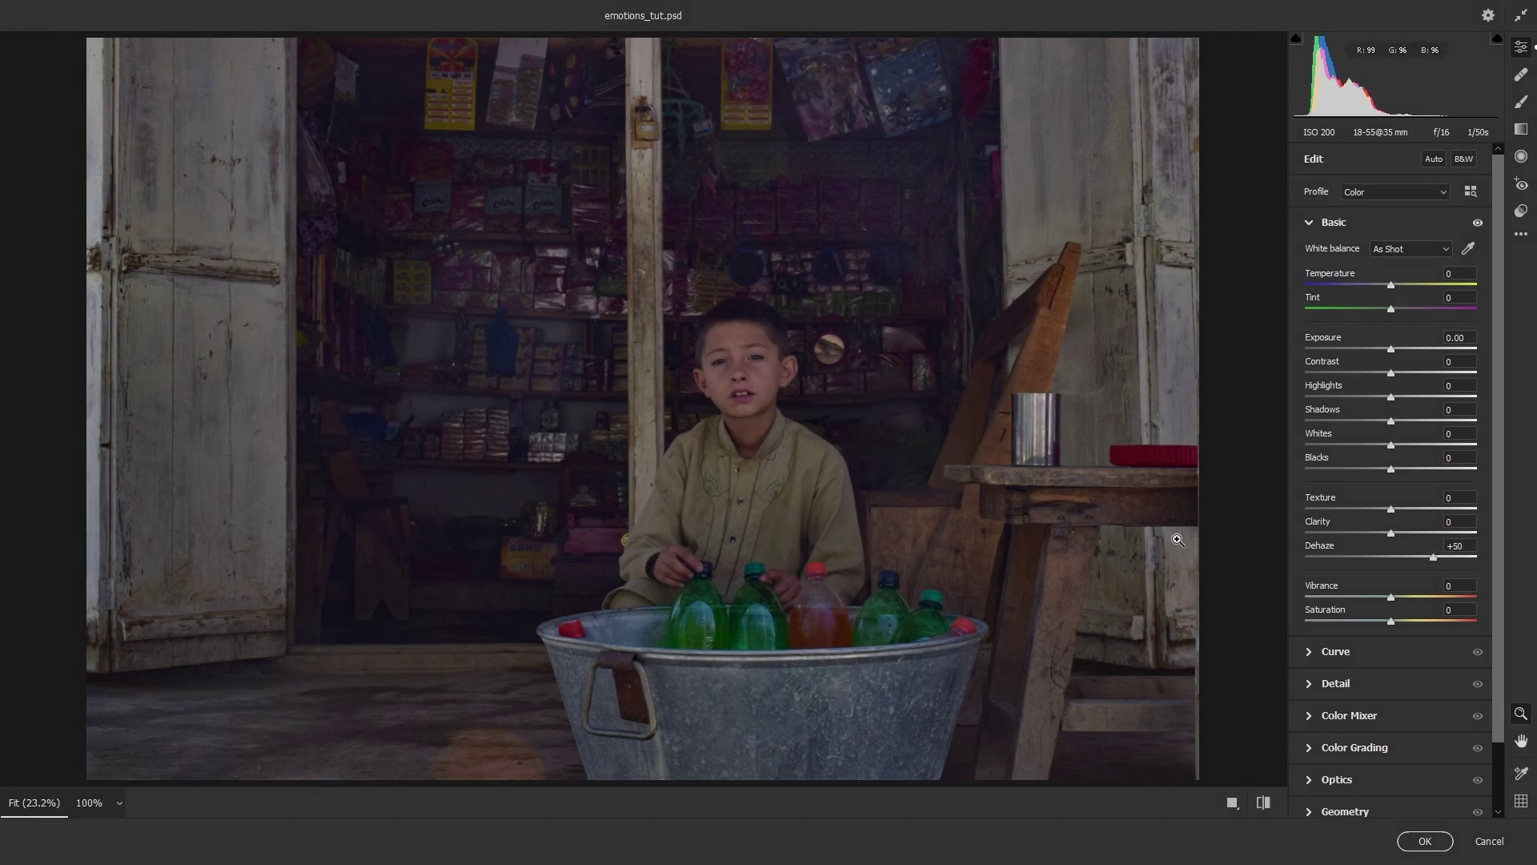
Compare the Dehaze +50 result against the original photo and return to the edit
key(ctrl+z)
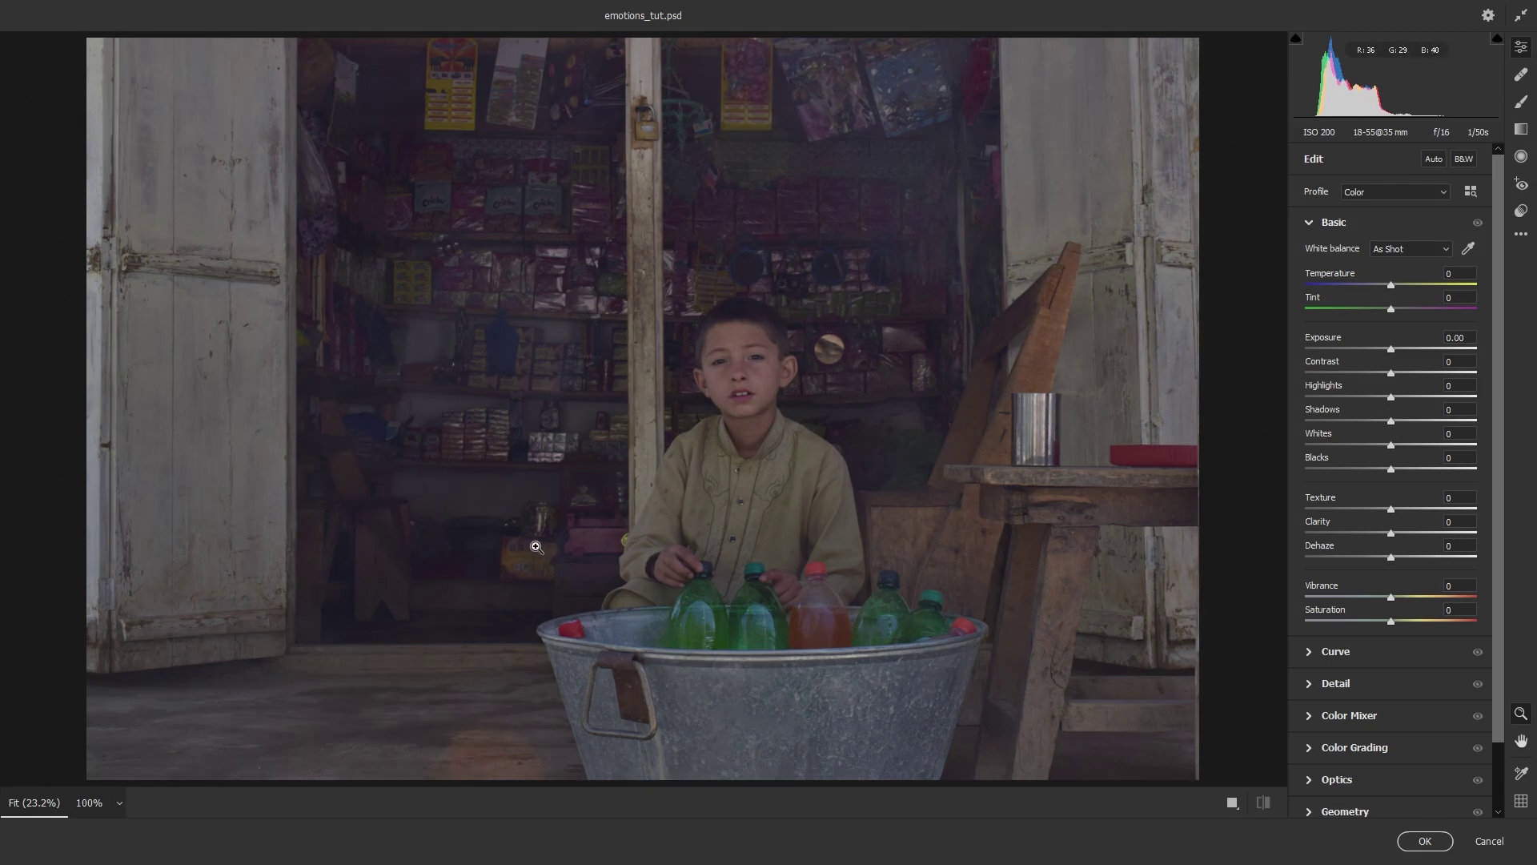
key(ctrl+shift+z)
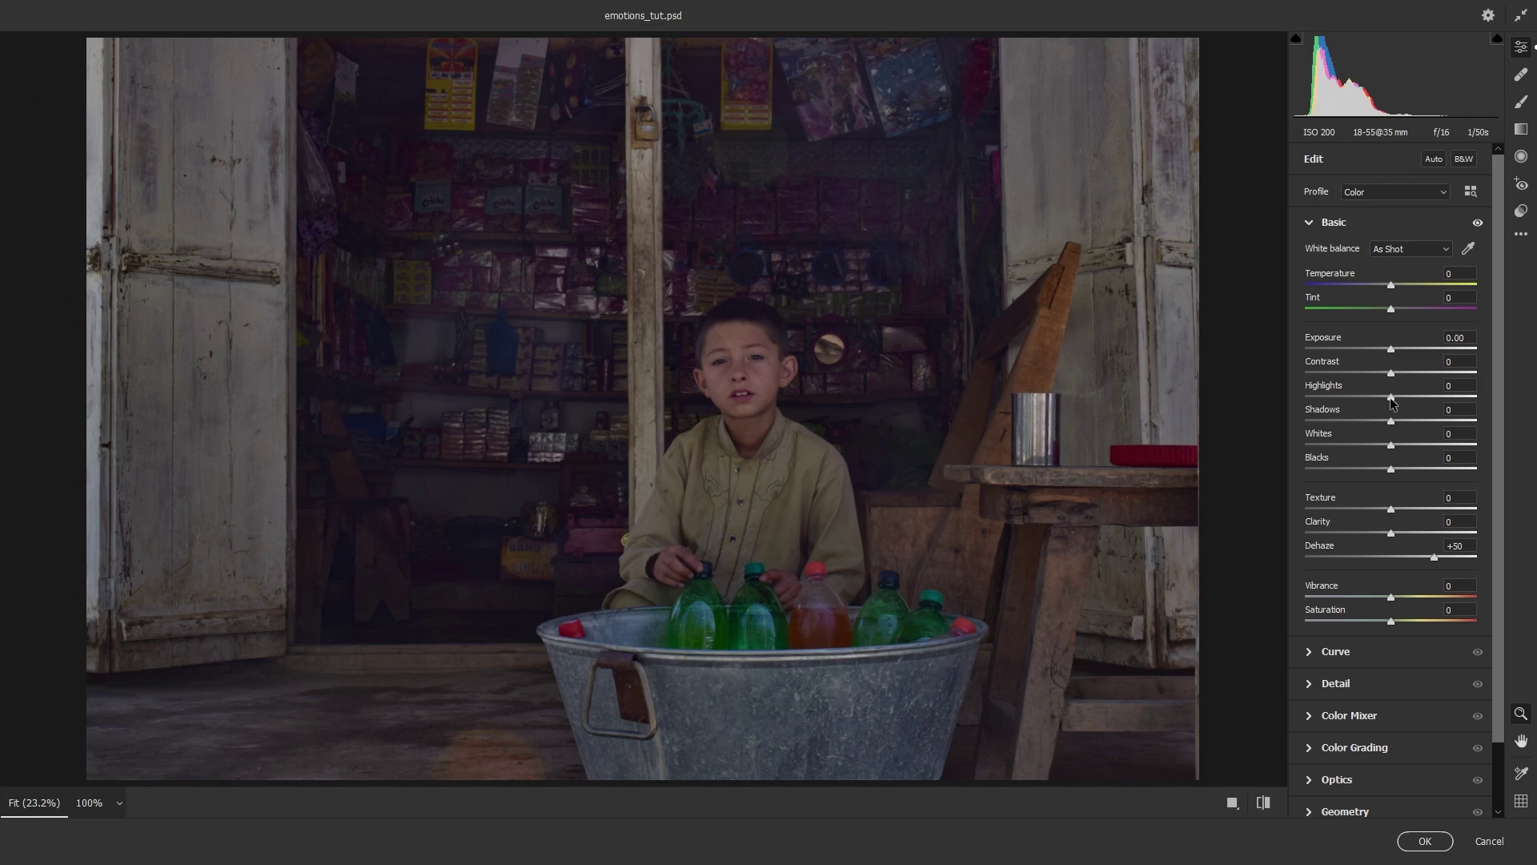
Set Highlights -58, Shadows +75 and Blacks -37, comparing against the original
drag(1390, 398, 1342, 396)
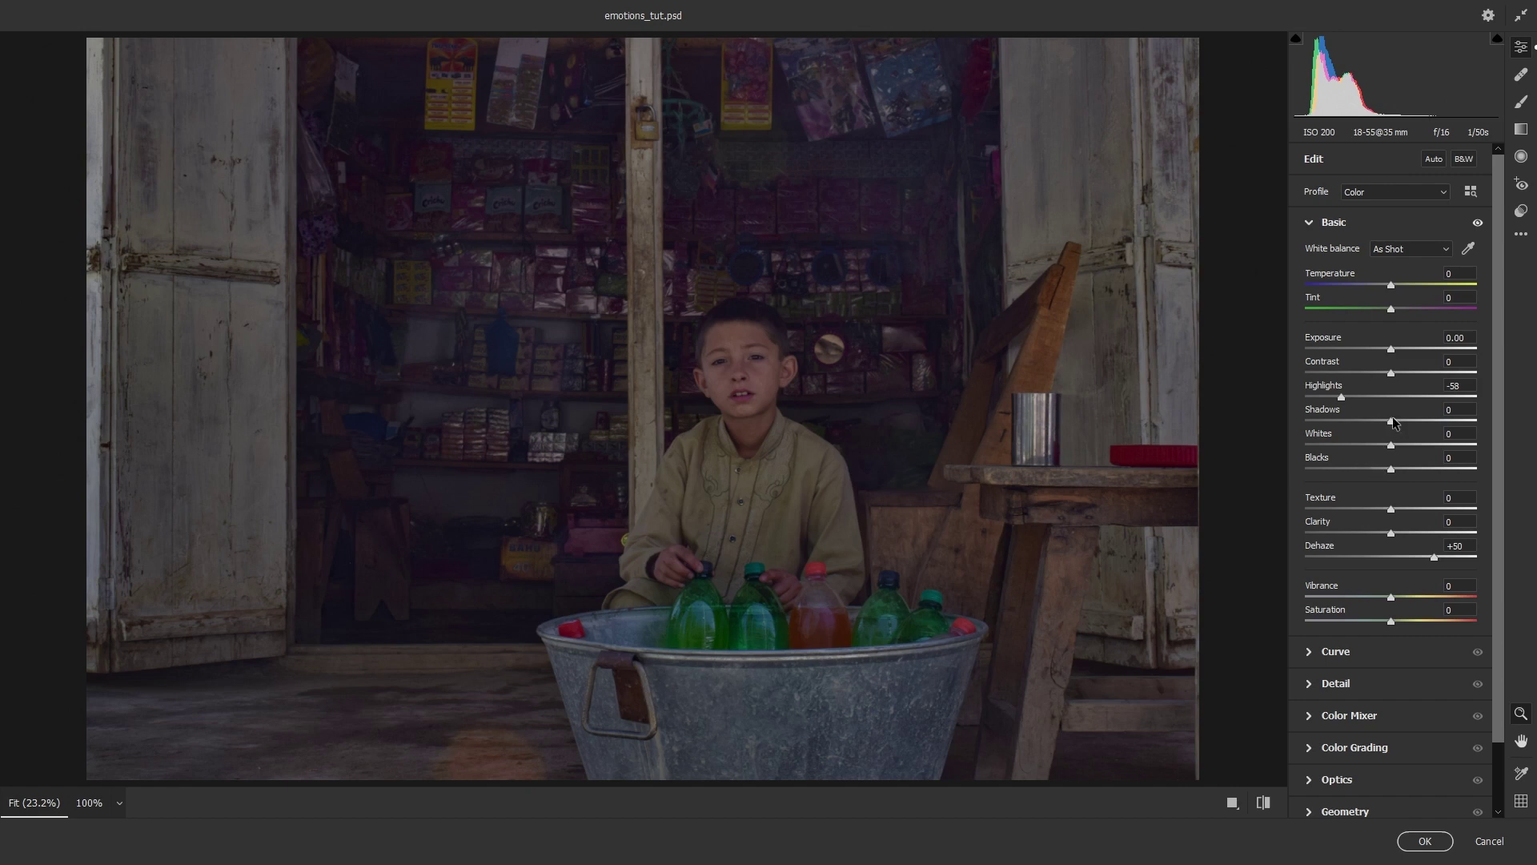
drag(1391, 424, 1455, 421)
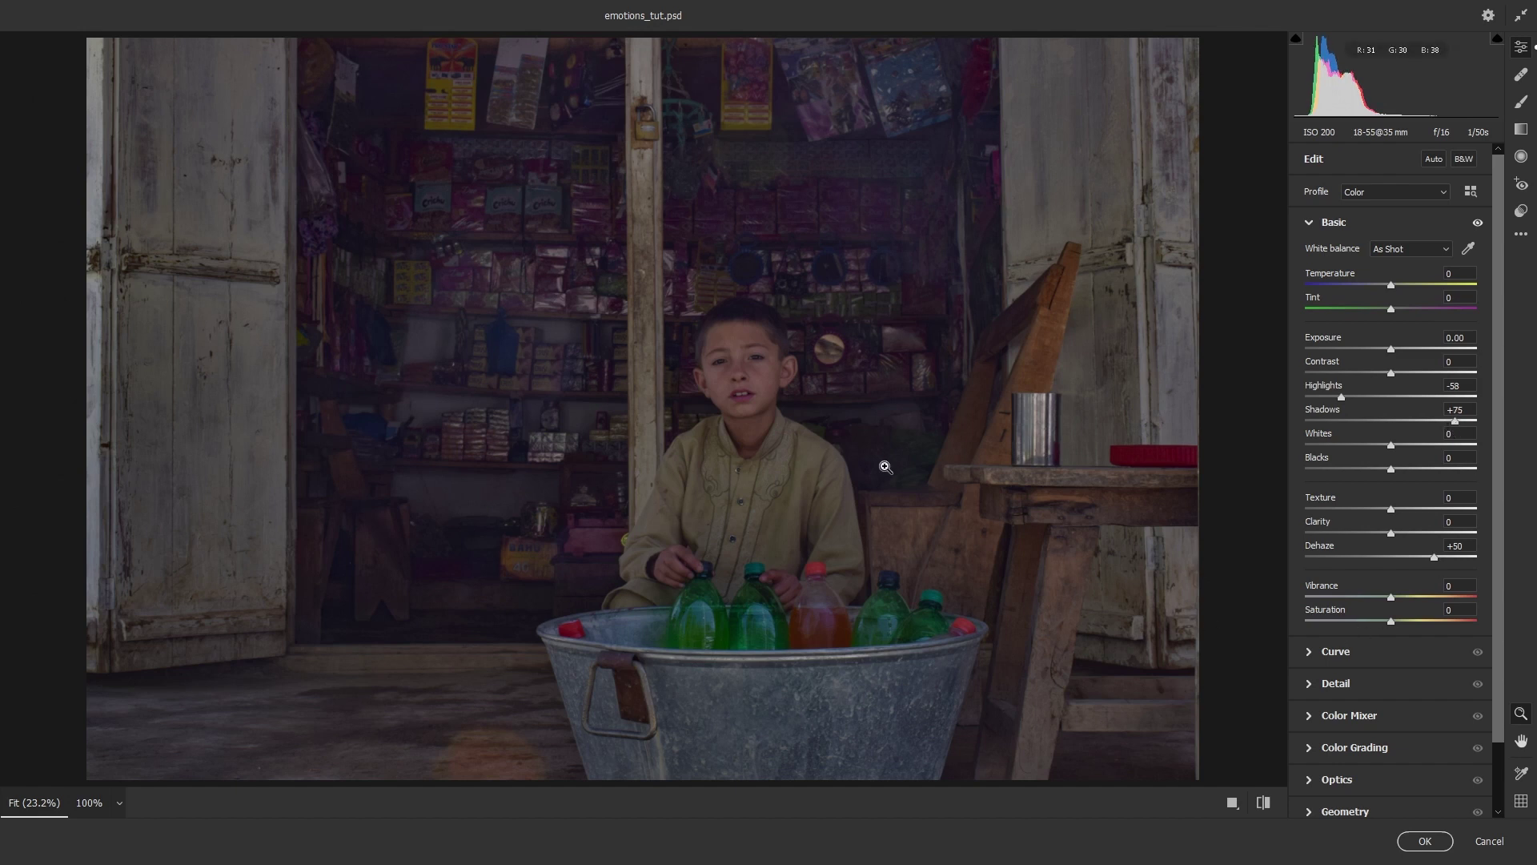
key(p)
key(p)
key(p)
key(p)
drag(1389, 472, 1359, 473)
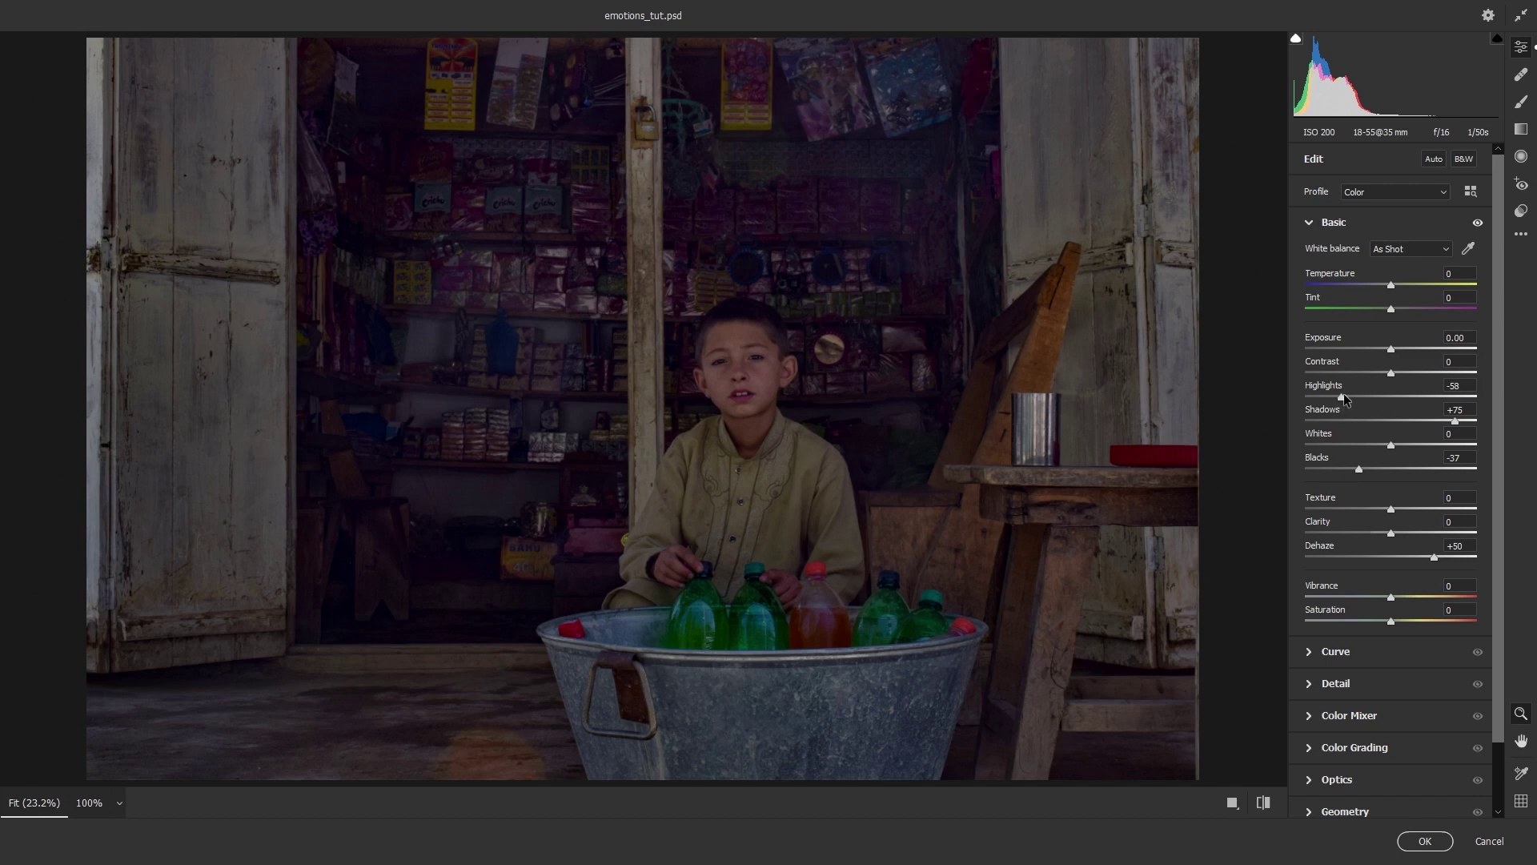
mouse_move(1344, 398)
mouse_down()
mouse_move(1461, 396)
mouse_move(1349, 398)
mouse_up()
Settle Highlights at -58 and lift Whites to +71, checking before and after
drag(1347, 401, 1345, 402)
drag(1383, 446, 1451, 451)
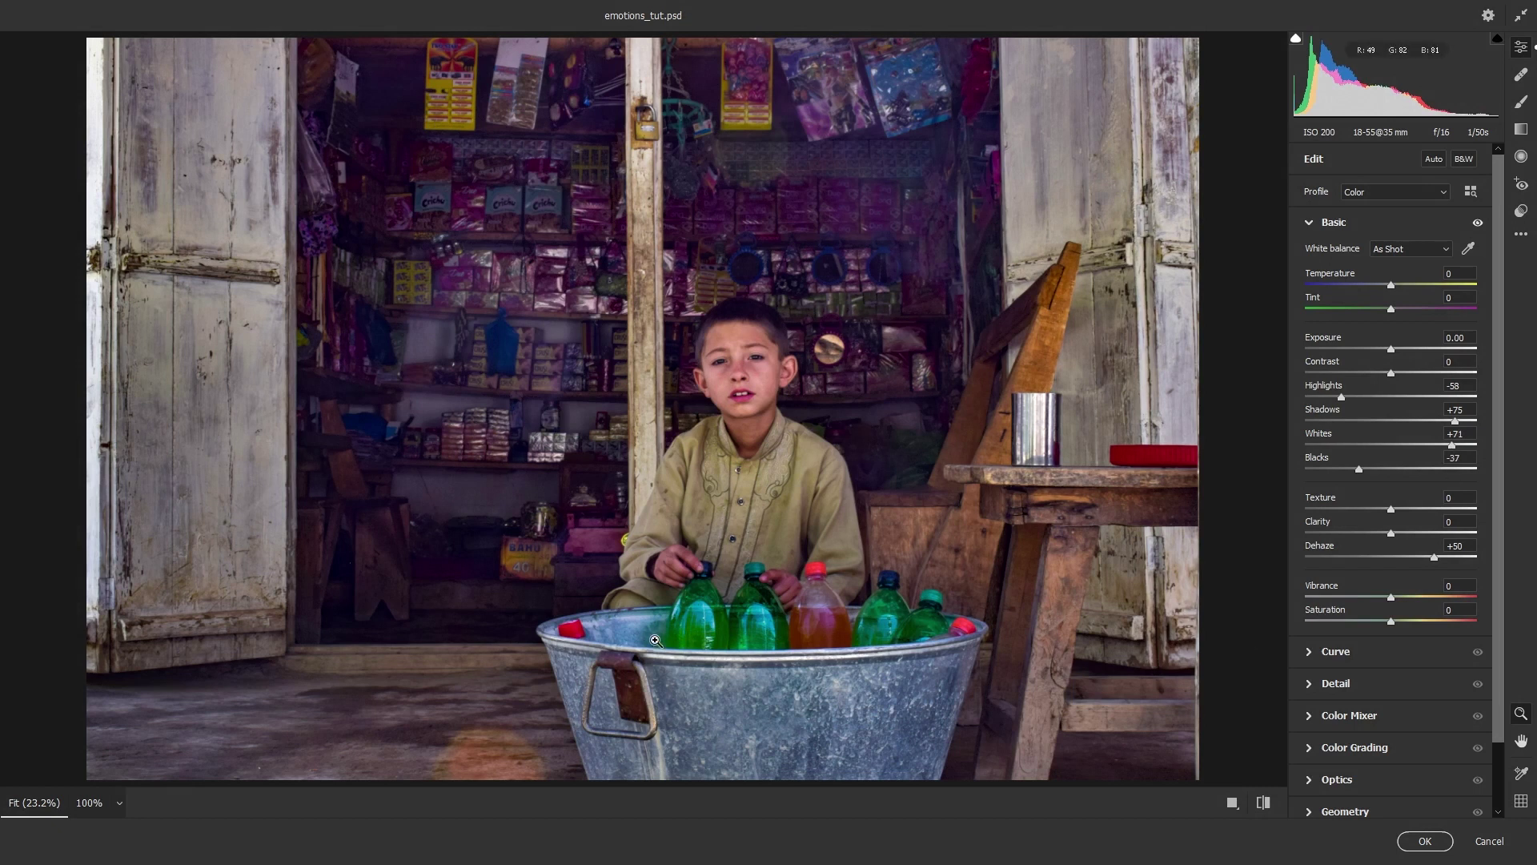
key(backslash)
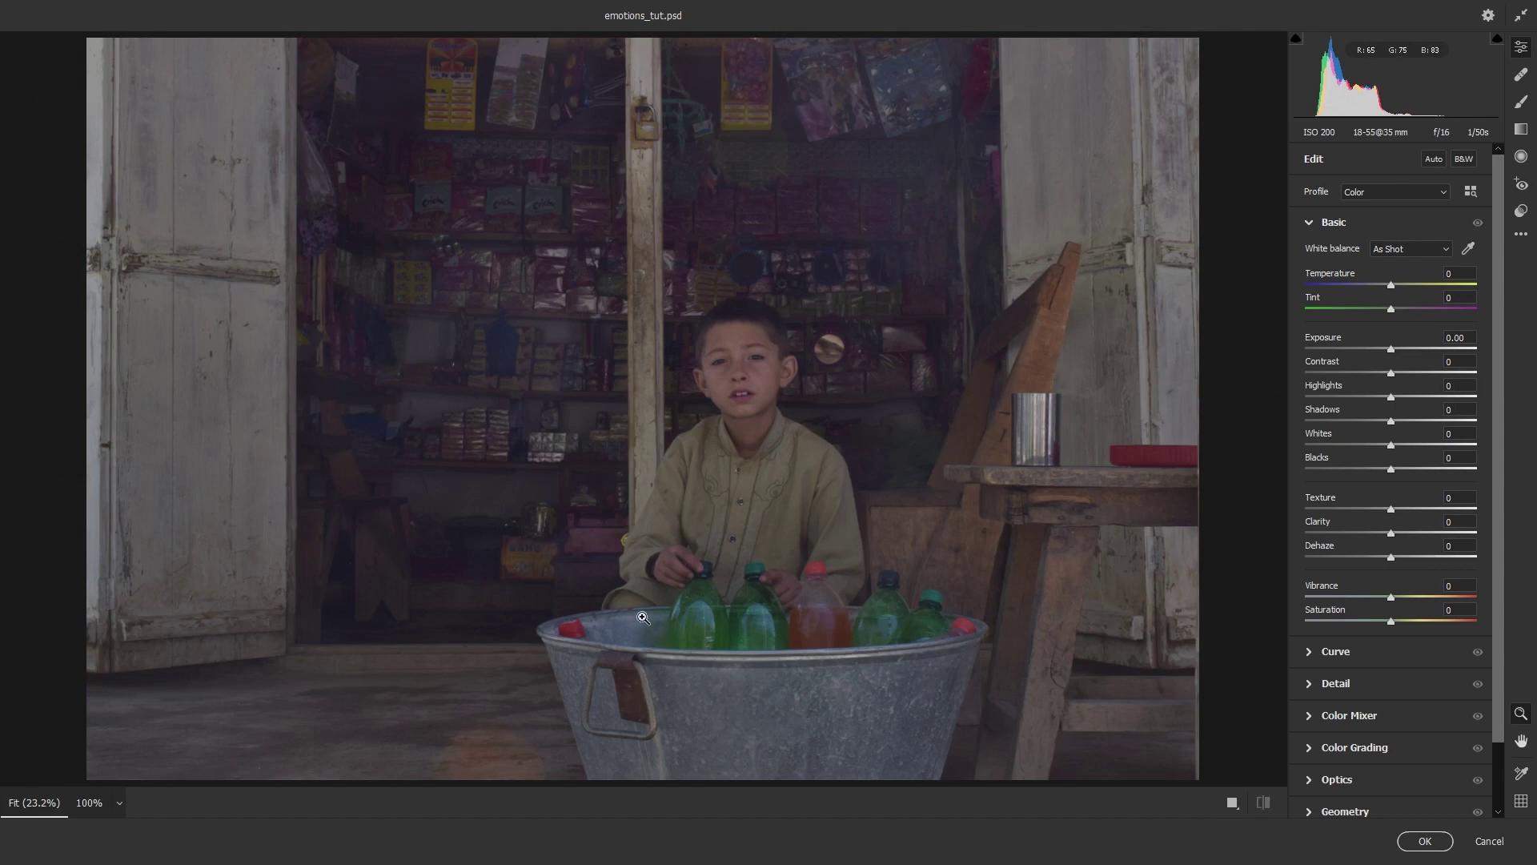
key(backslash)
key(backslash)
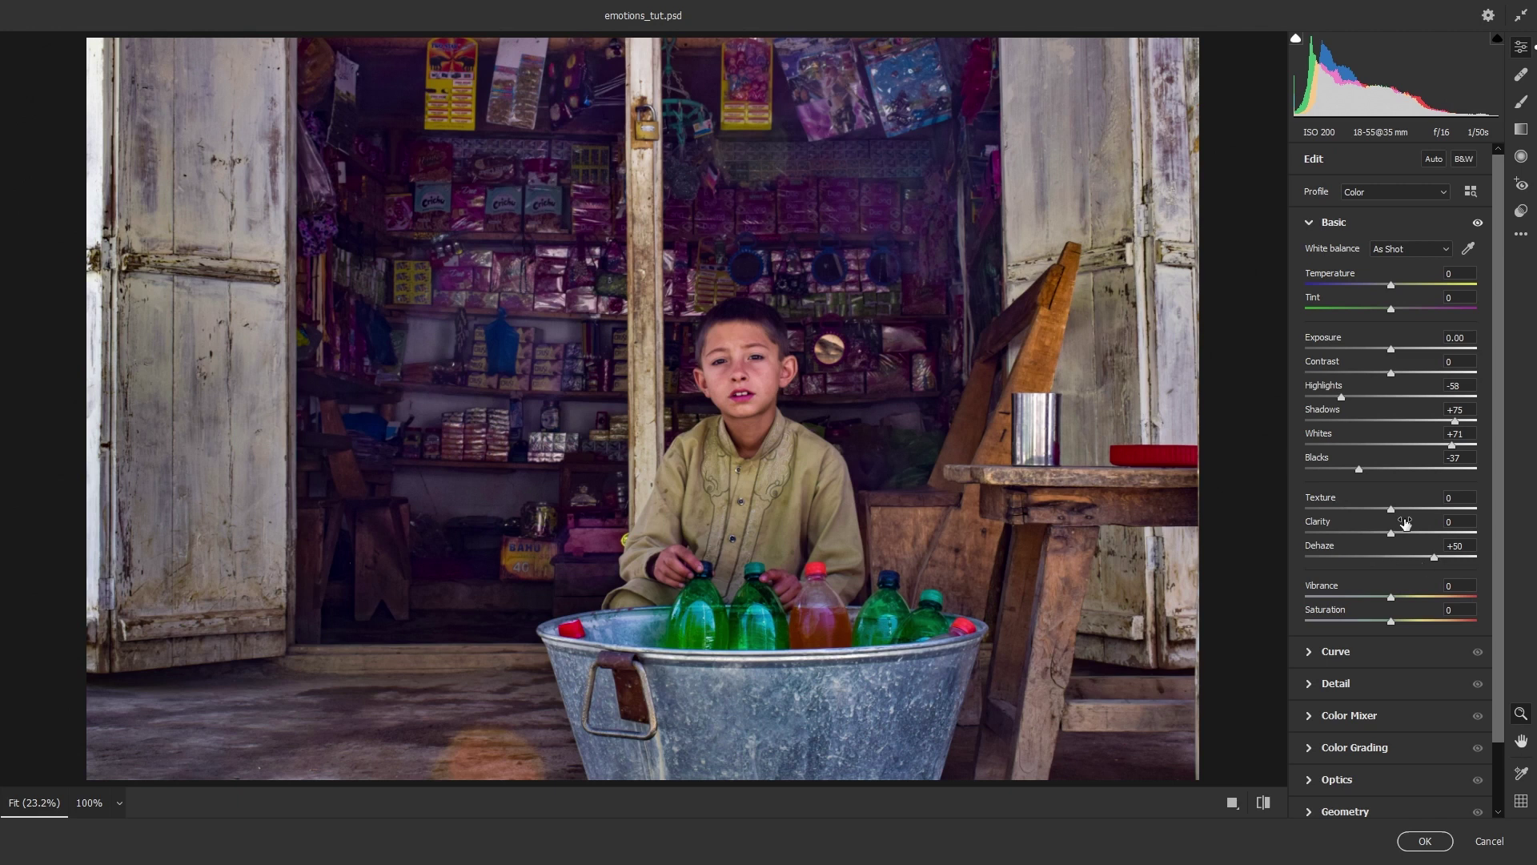
Set Vibrance to +45 and Saturation to -18, compare before/after, and collapse the Basic panel
click(1427, 597)
drag(1424, 596, 1428, 597)
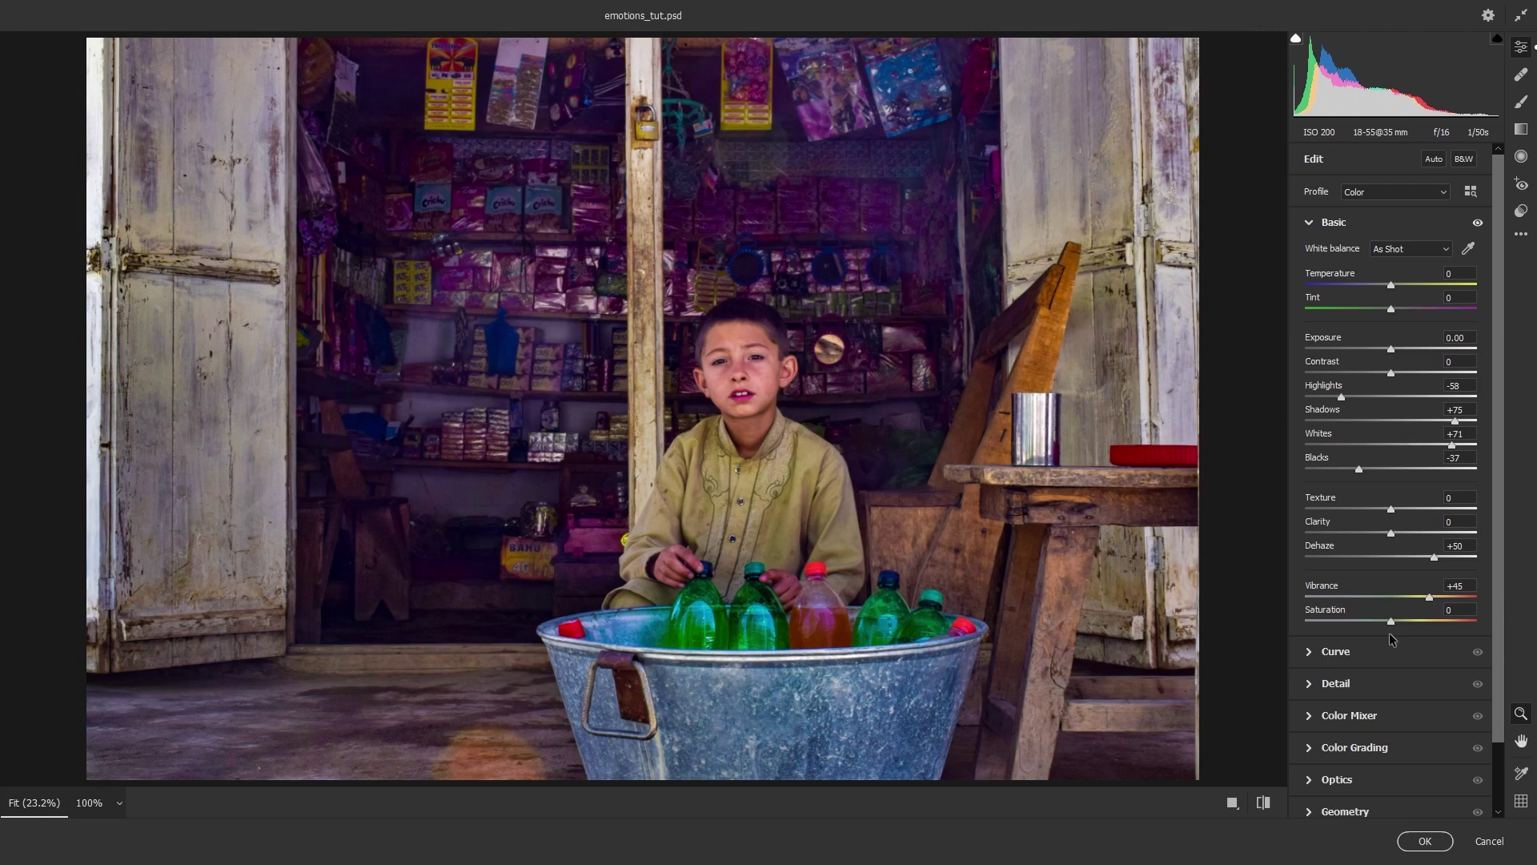
drag(1390, 623, 1375, 622)
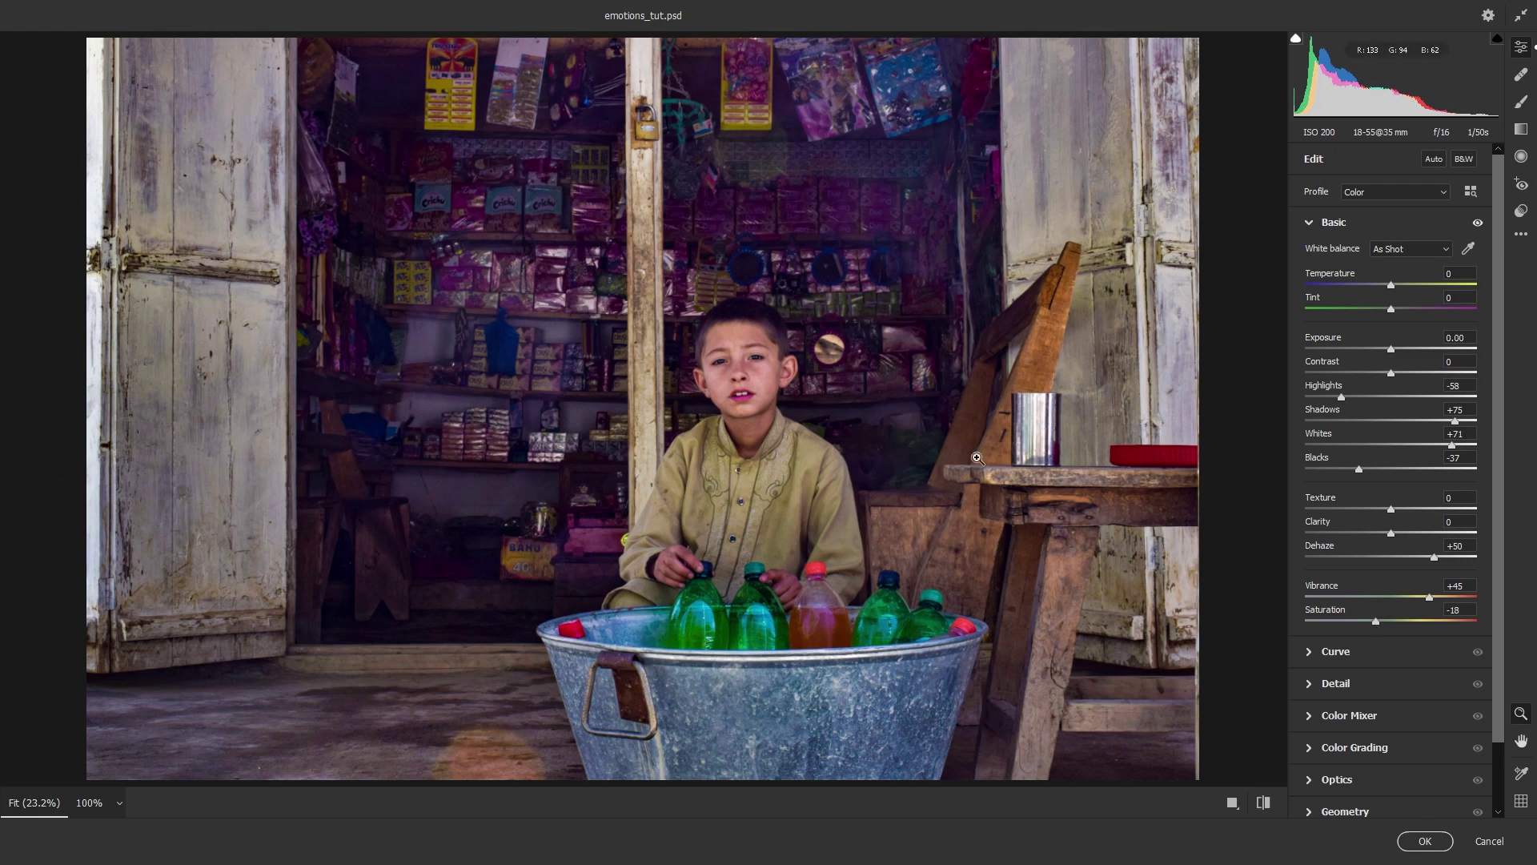
key(backslash)
key(backslash)
key(backslash)
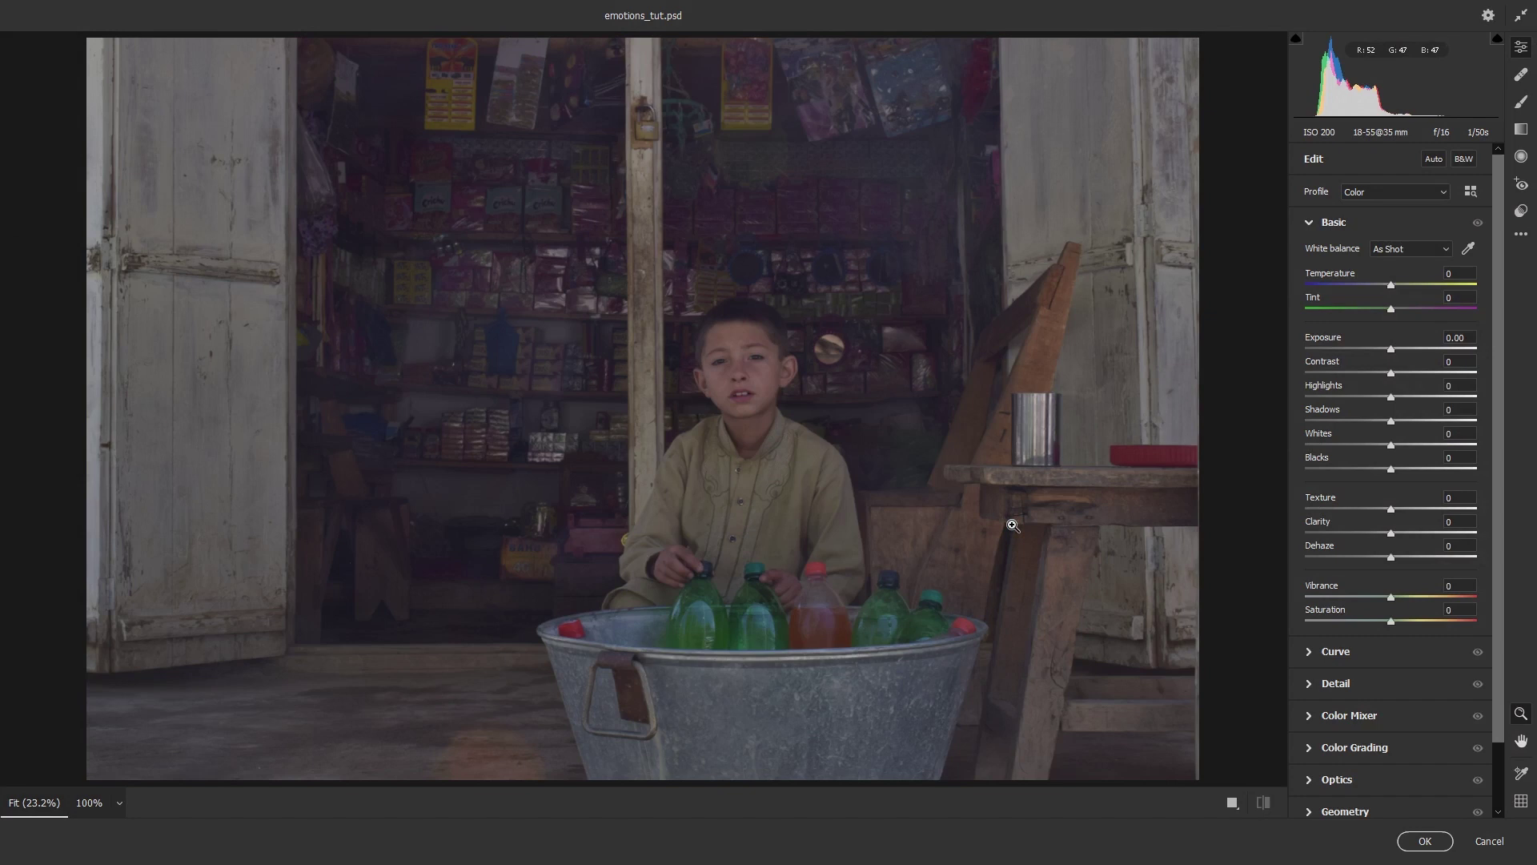
key(backslash)
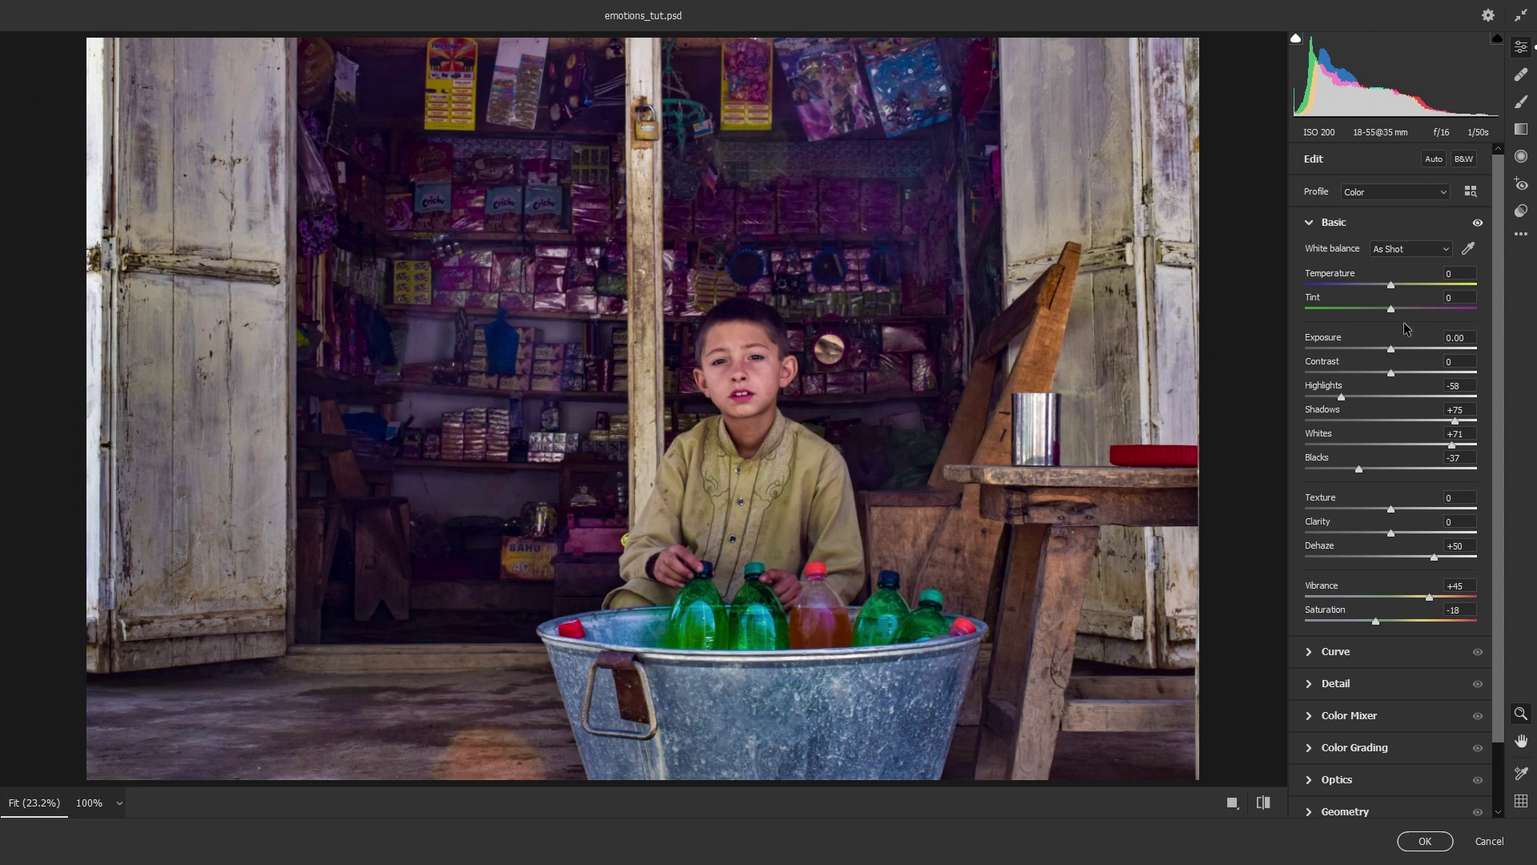
click(1351, 230)
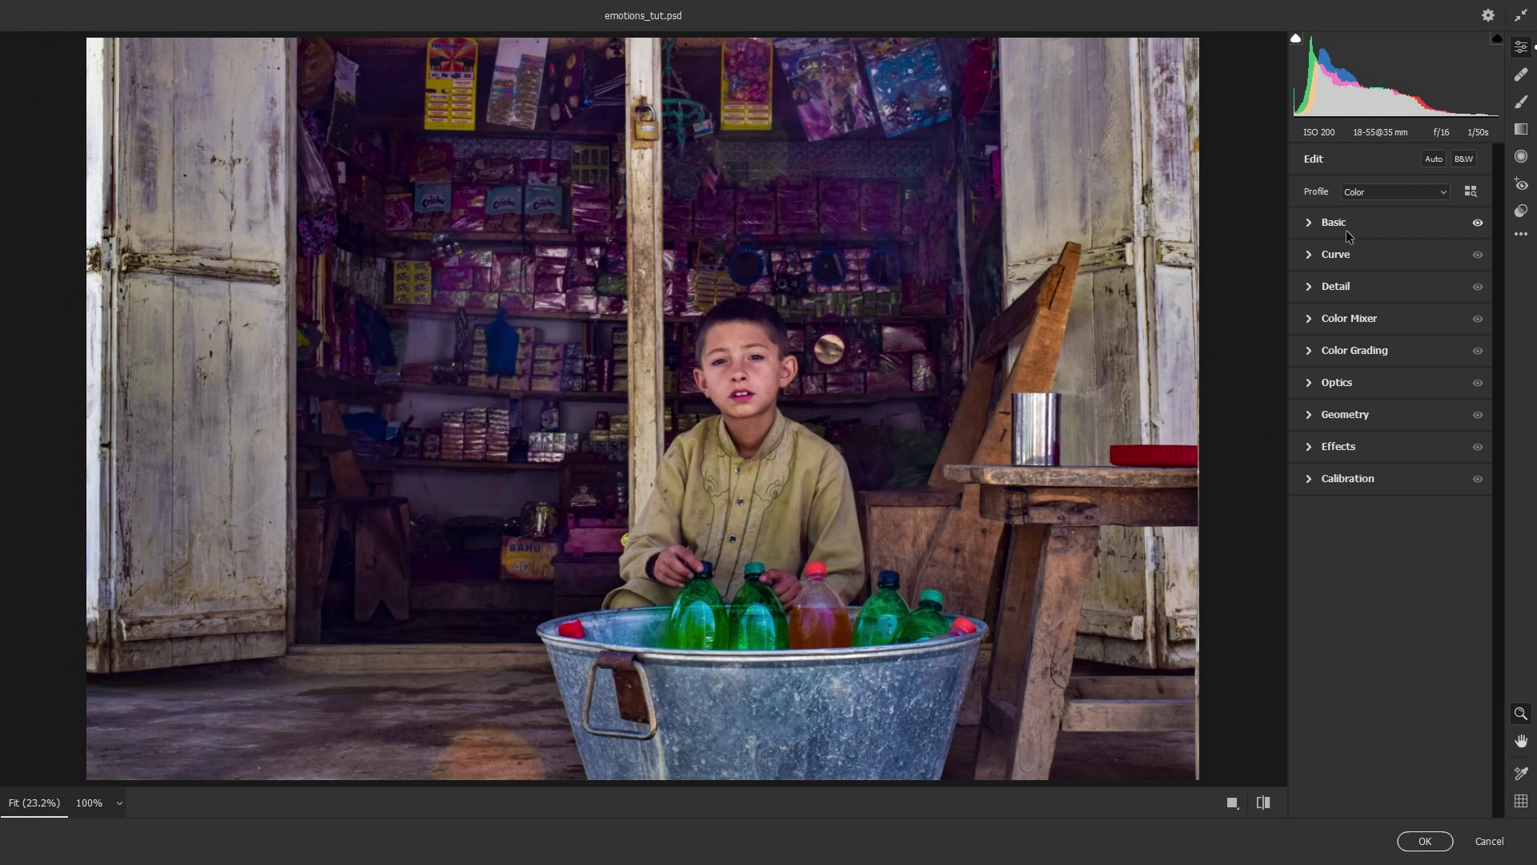
In the Detail panel set Sharpening to 62 with Masking 83, zooming in on the boy's face
click(1334, 288)
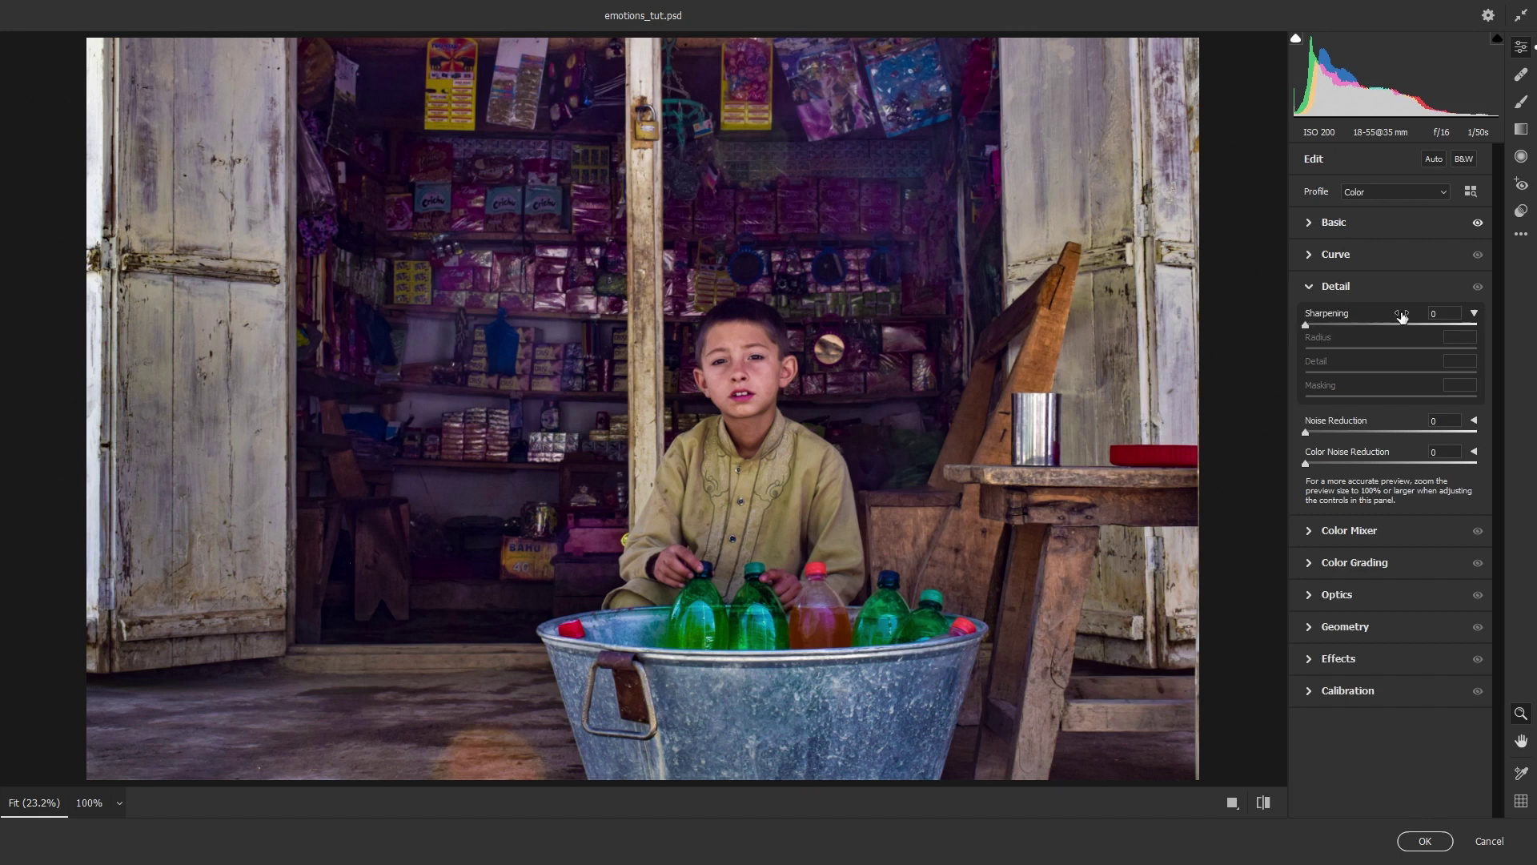
click(1350, 325)
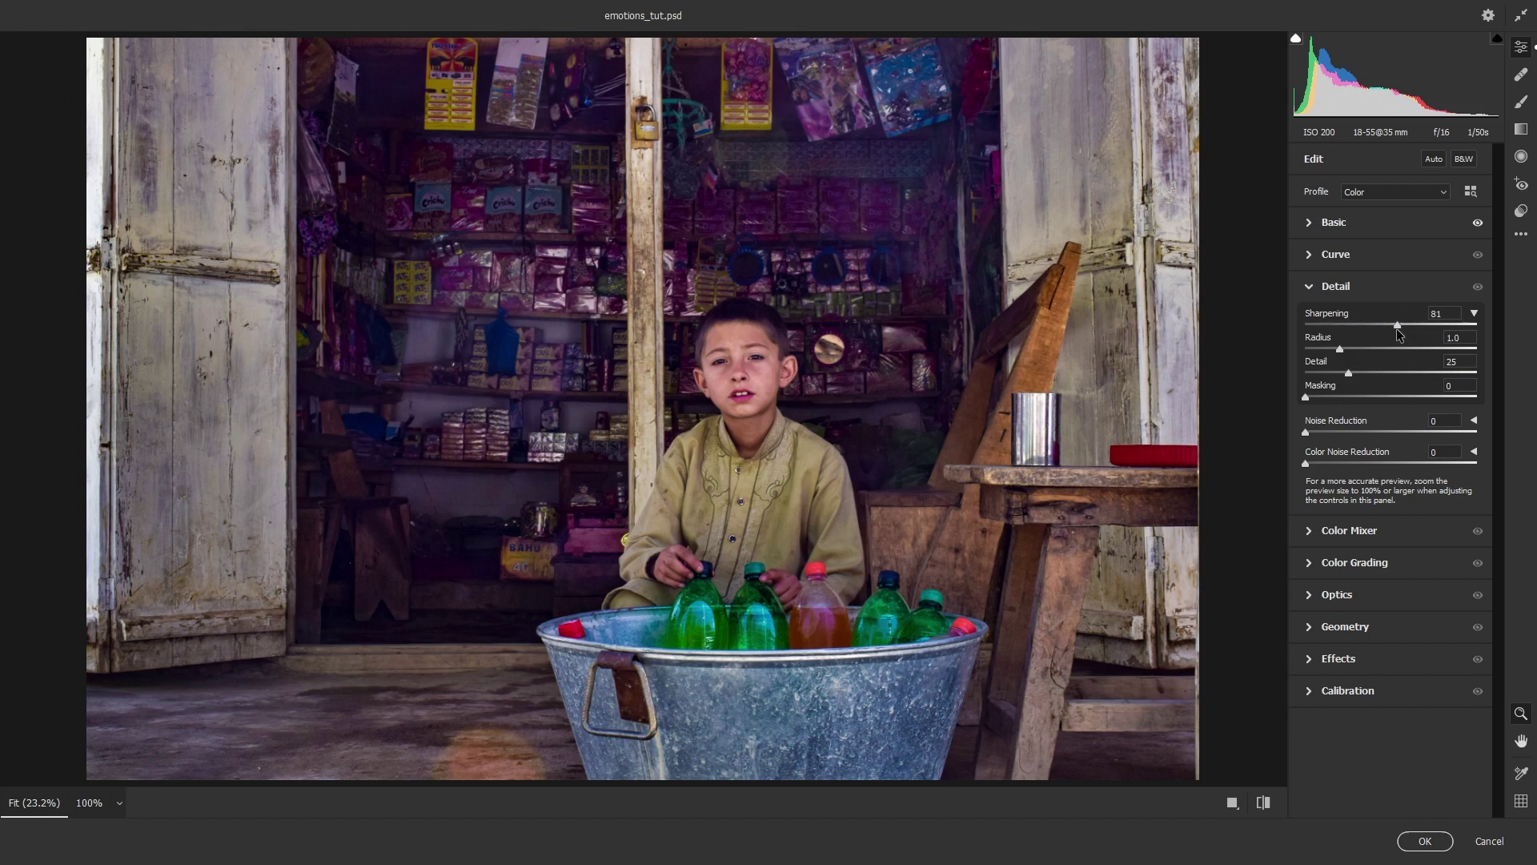
drag(1394, 329, 1375, 328)
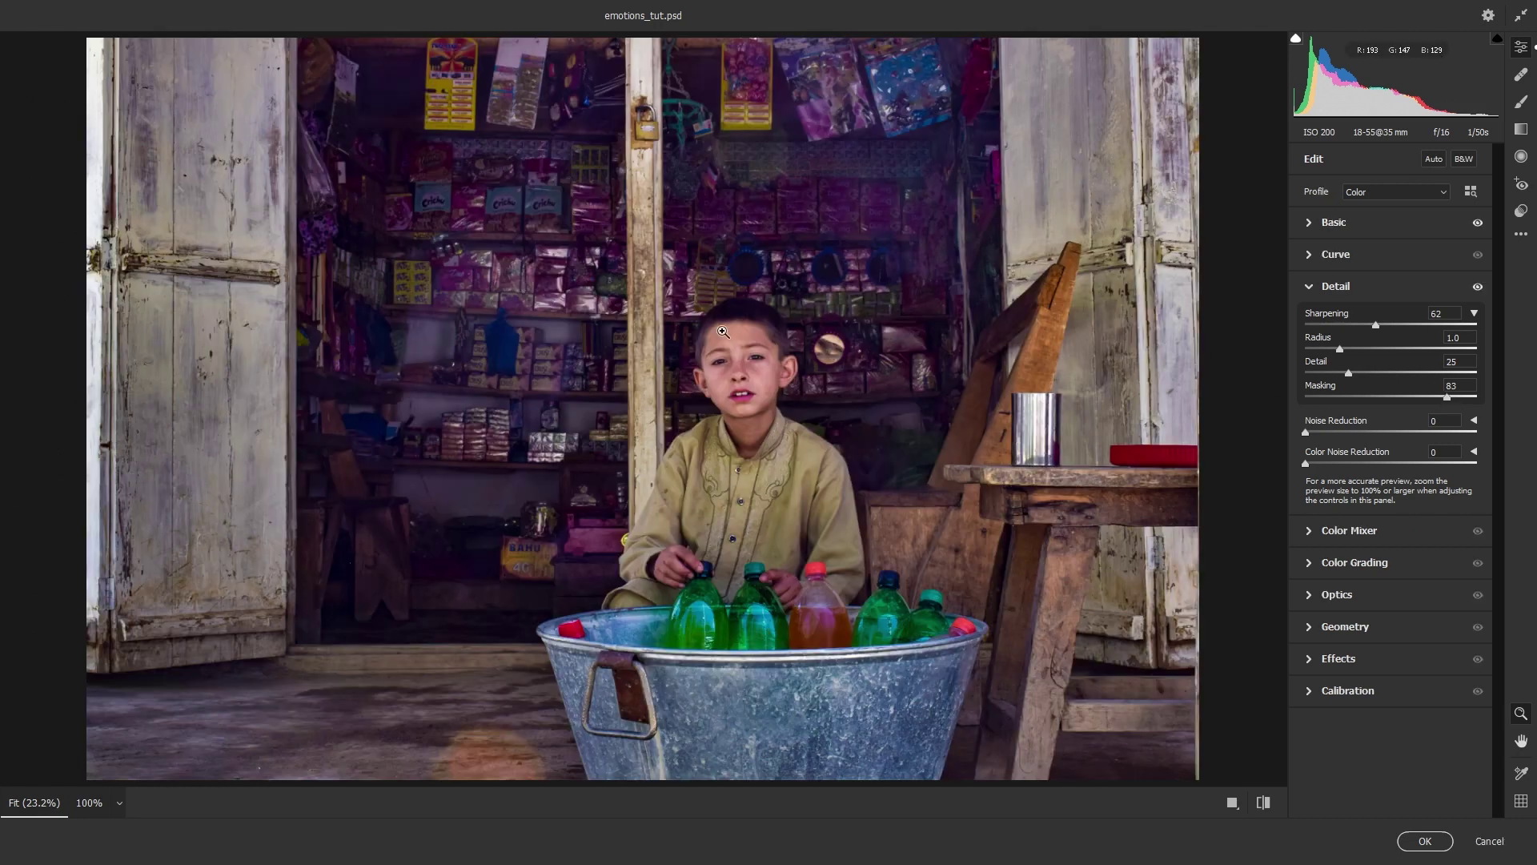
drag(724, 352, 954, 450)
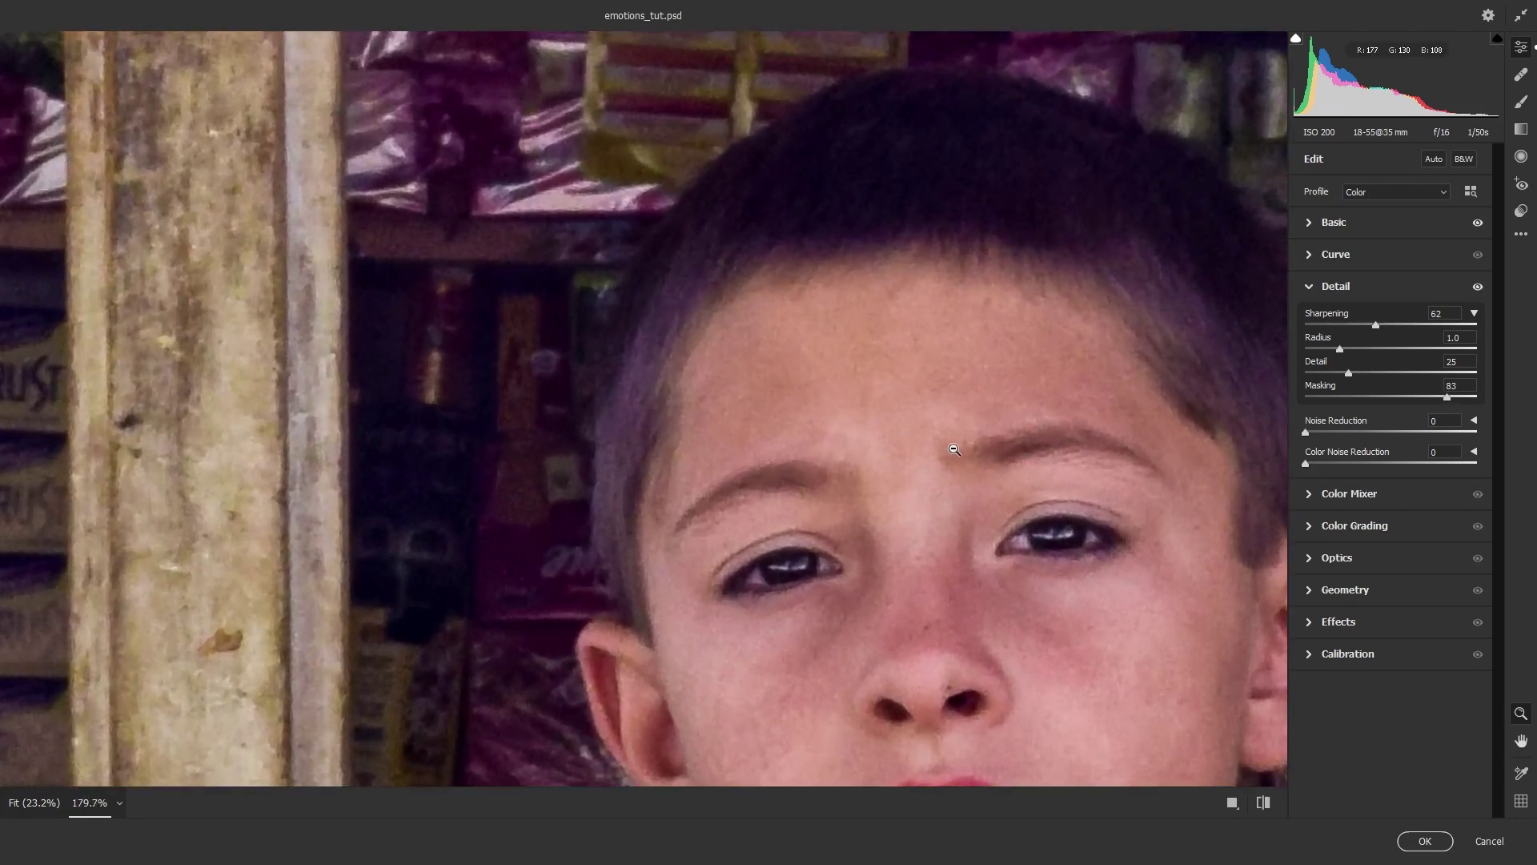
Compare the boy's face with sharpening off and on, fit the view, and apply the Camera Raw edits
click(1478, 287)
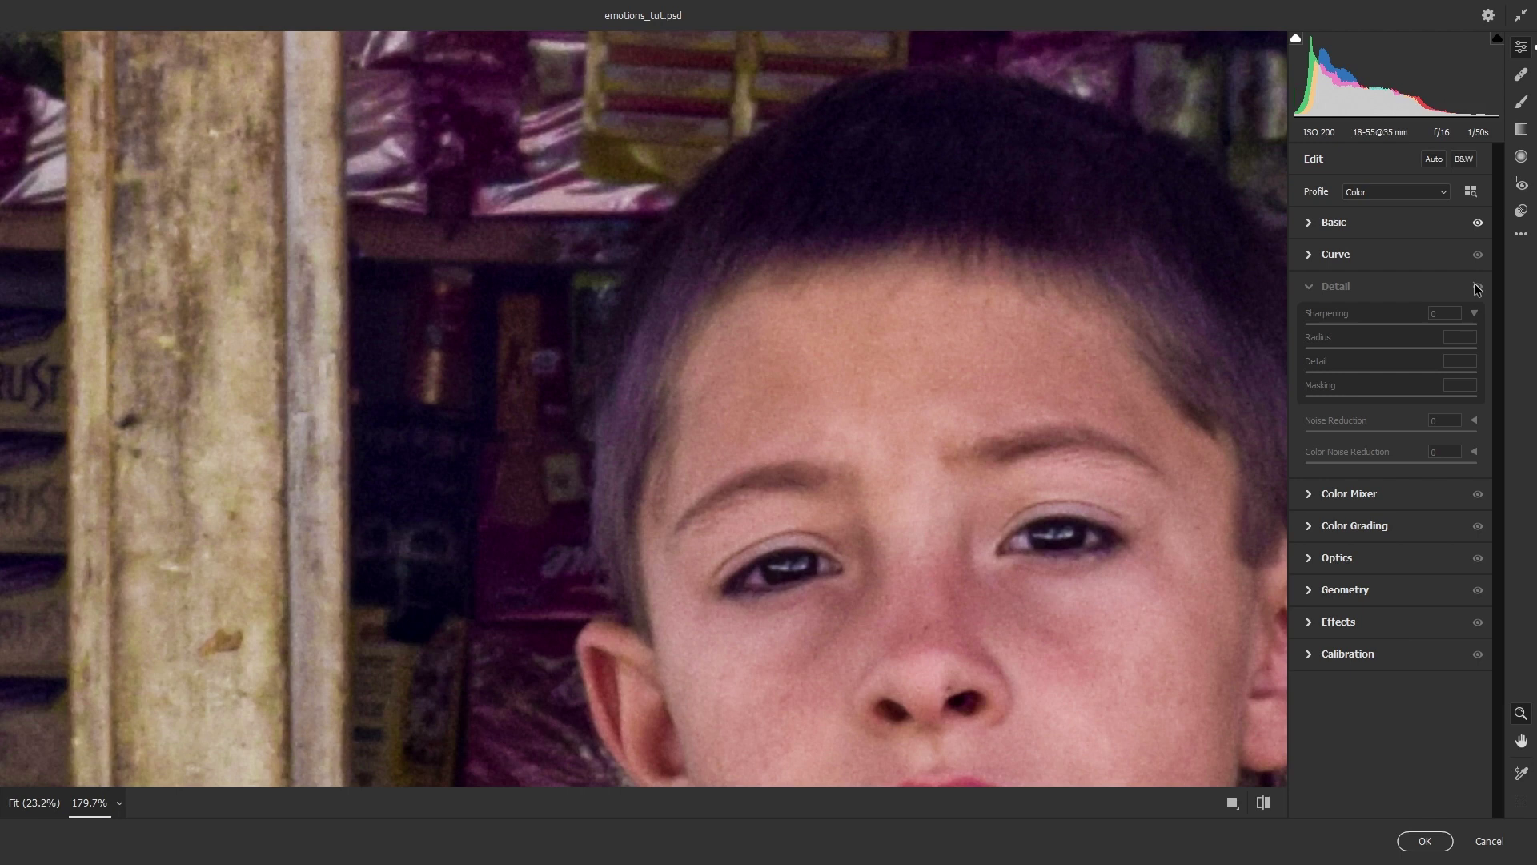
click(1478, 286)
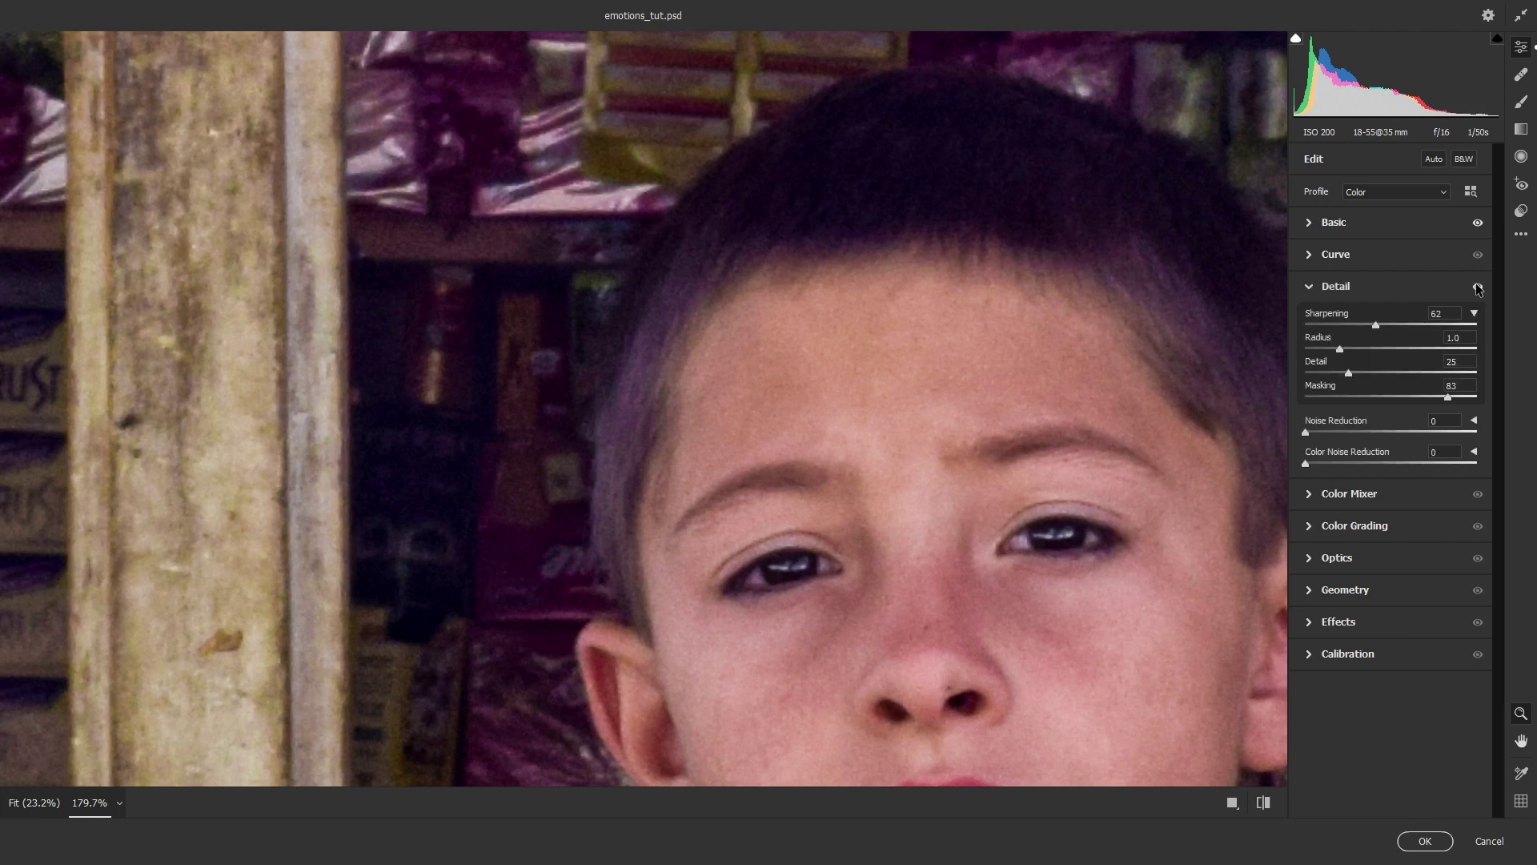
scroll(1076, 522, up, 5)
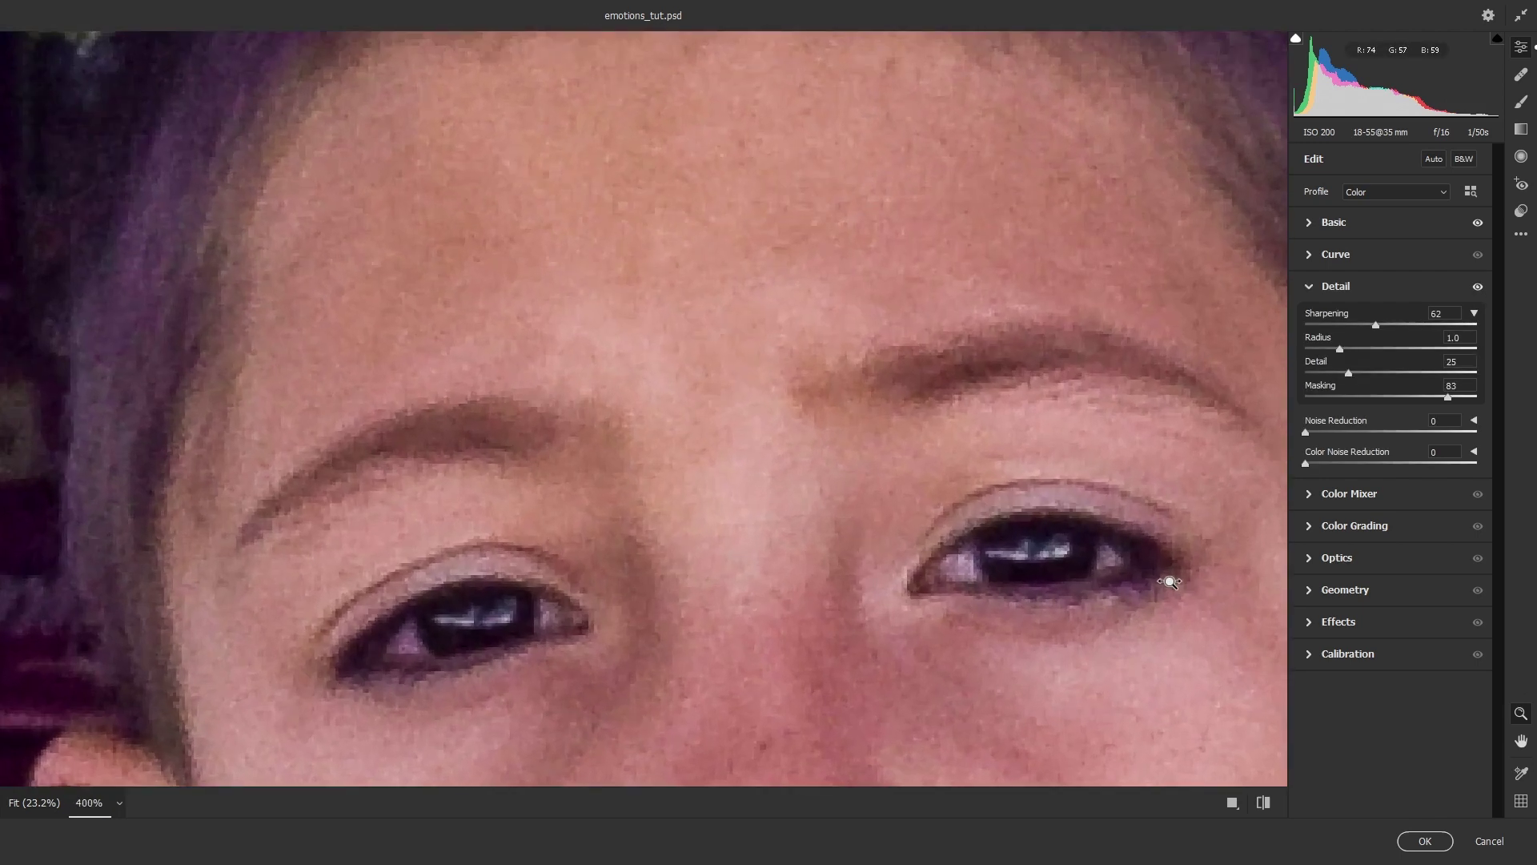
click(1478, 287)
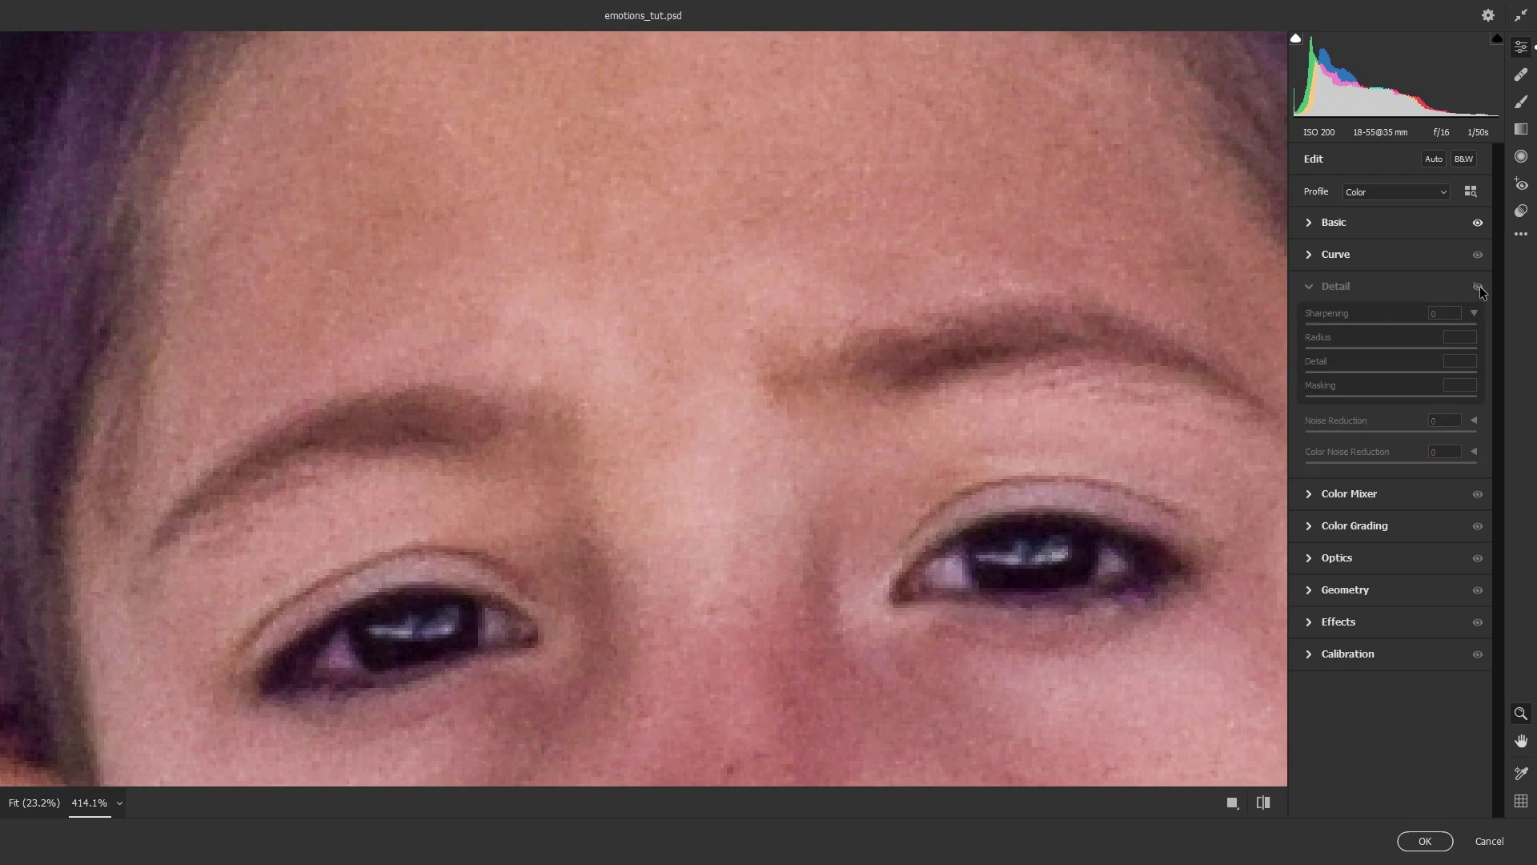
click(1477, 287)
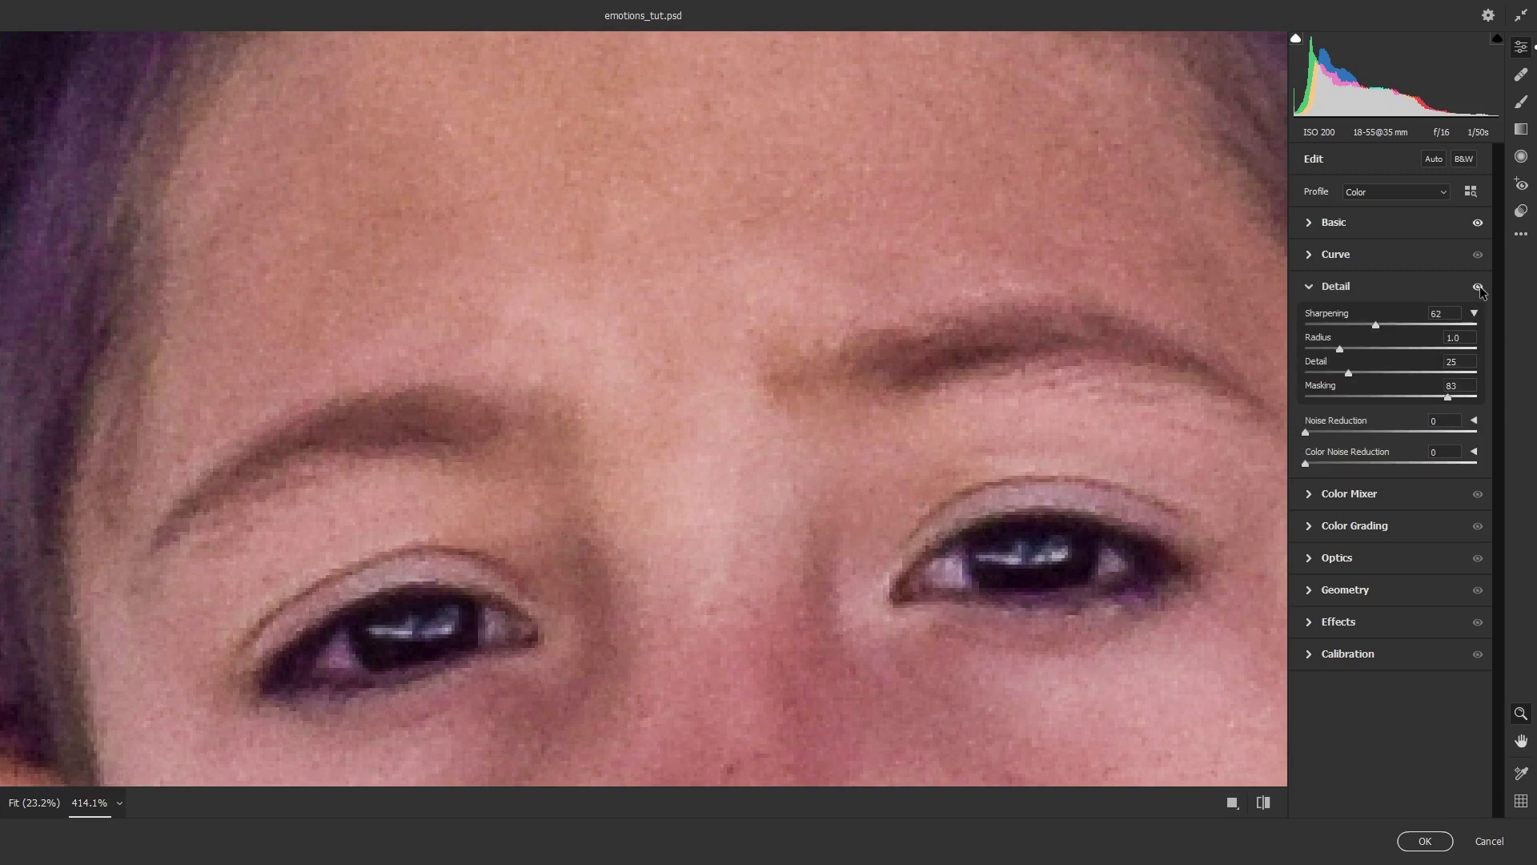
click(1478, 286)
click(1478, 287)
click(775, 627)
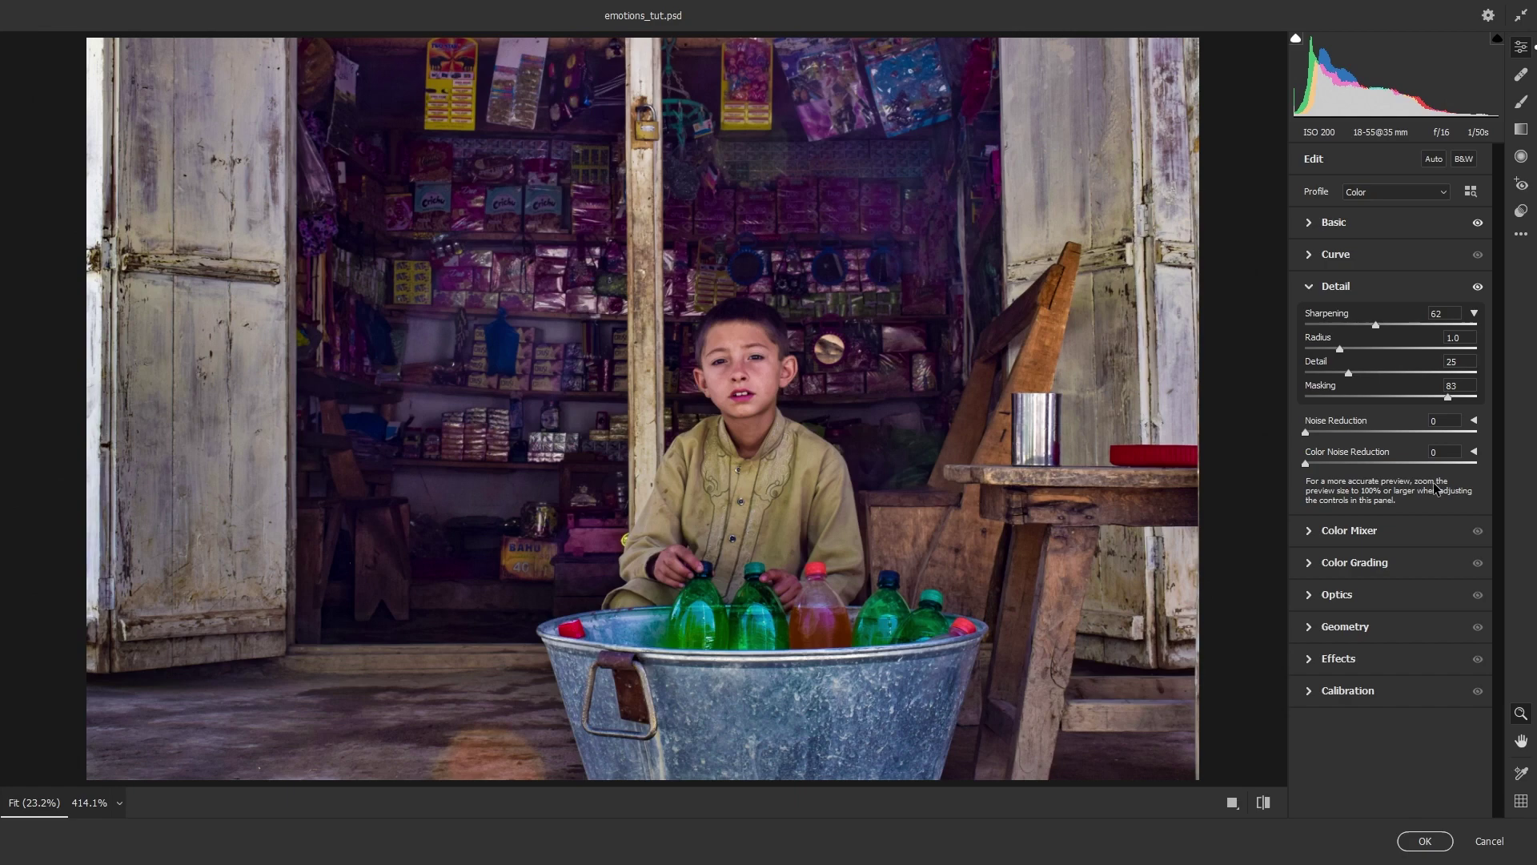
click(1431, 843)
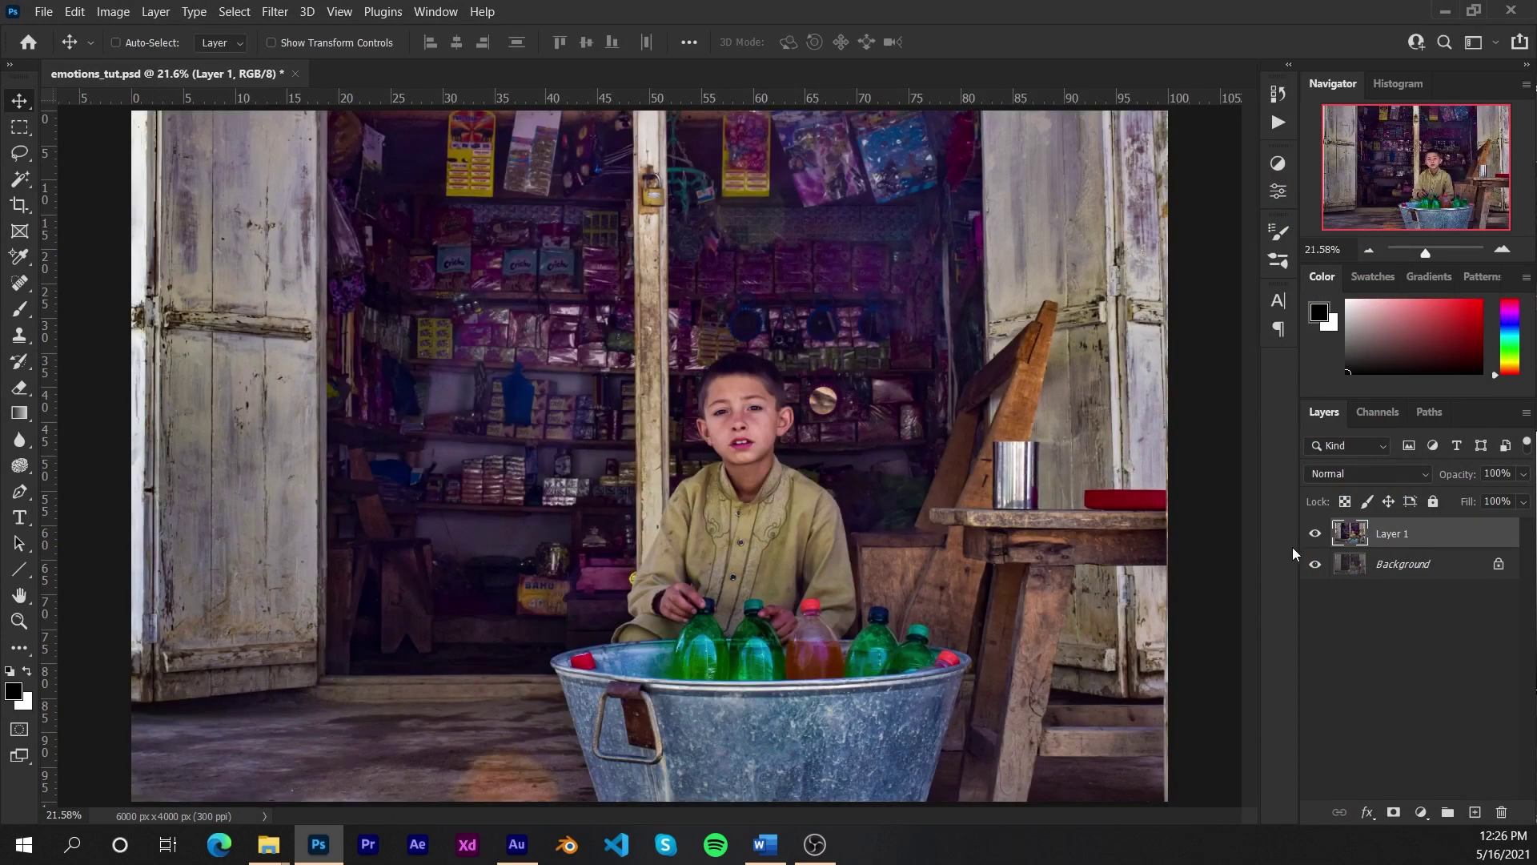
click(1315, 535)
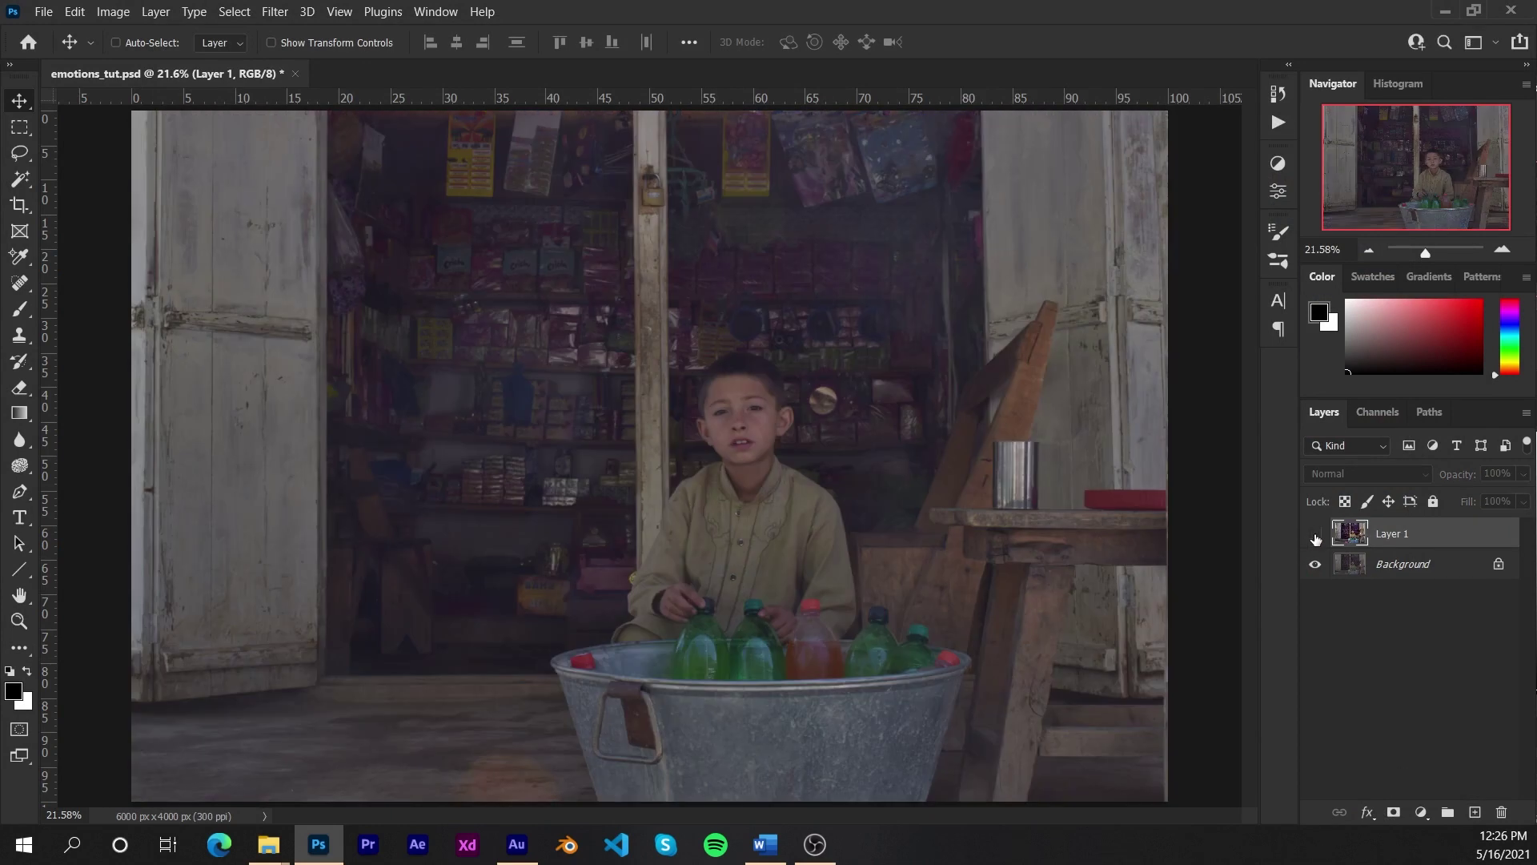
click(1315, 535)
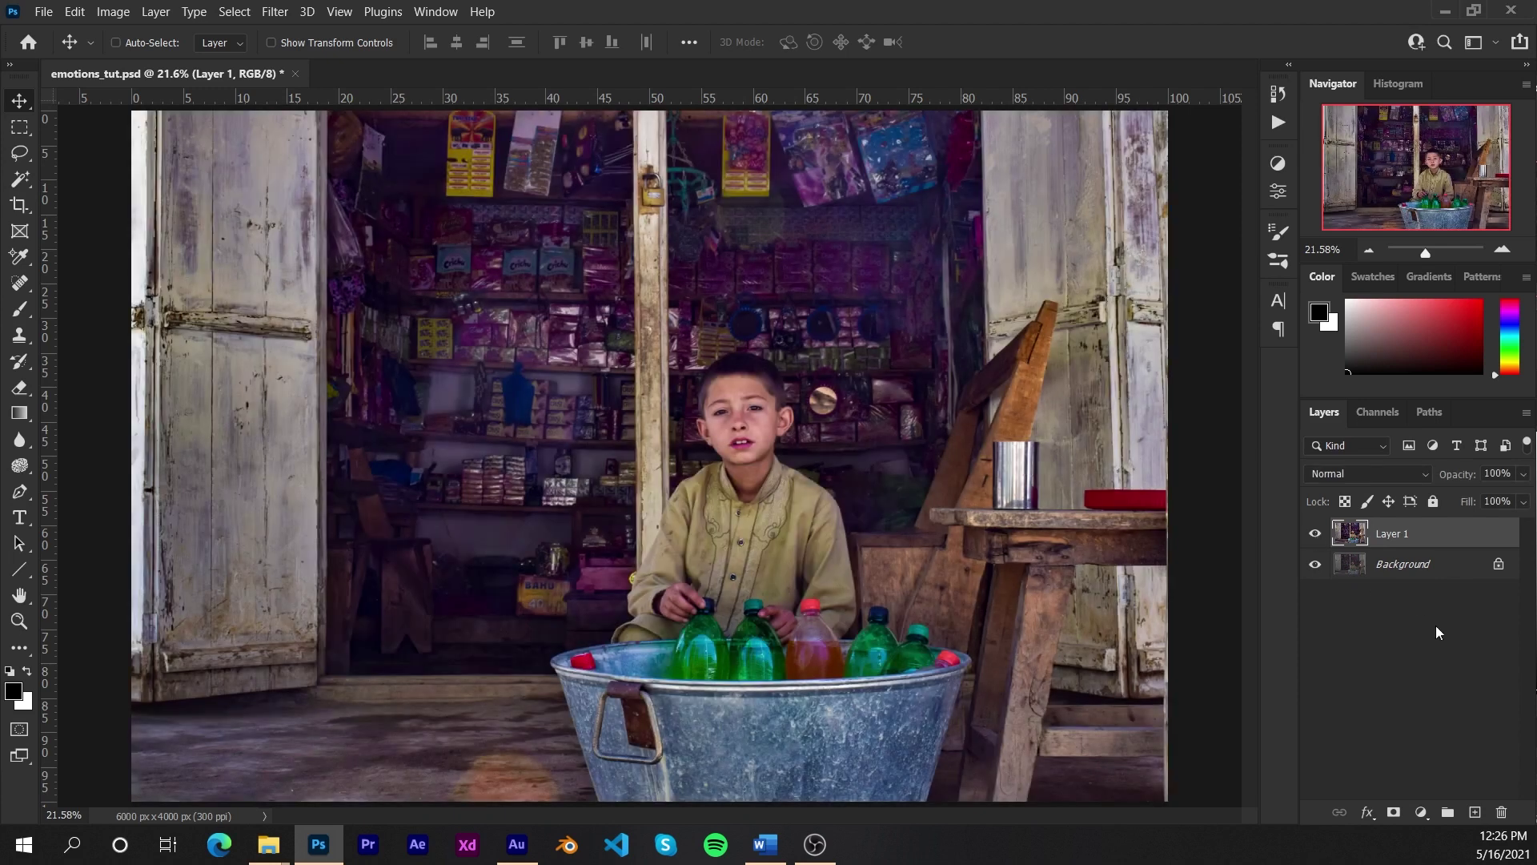
click(1408, 638)
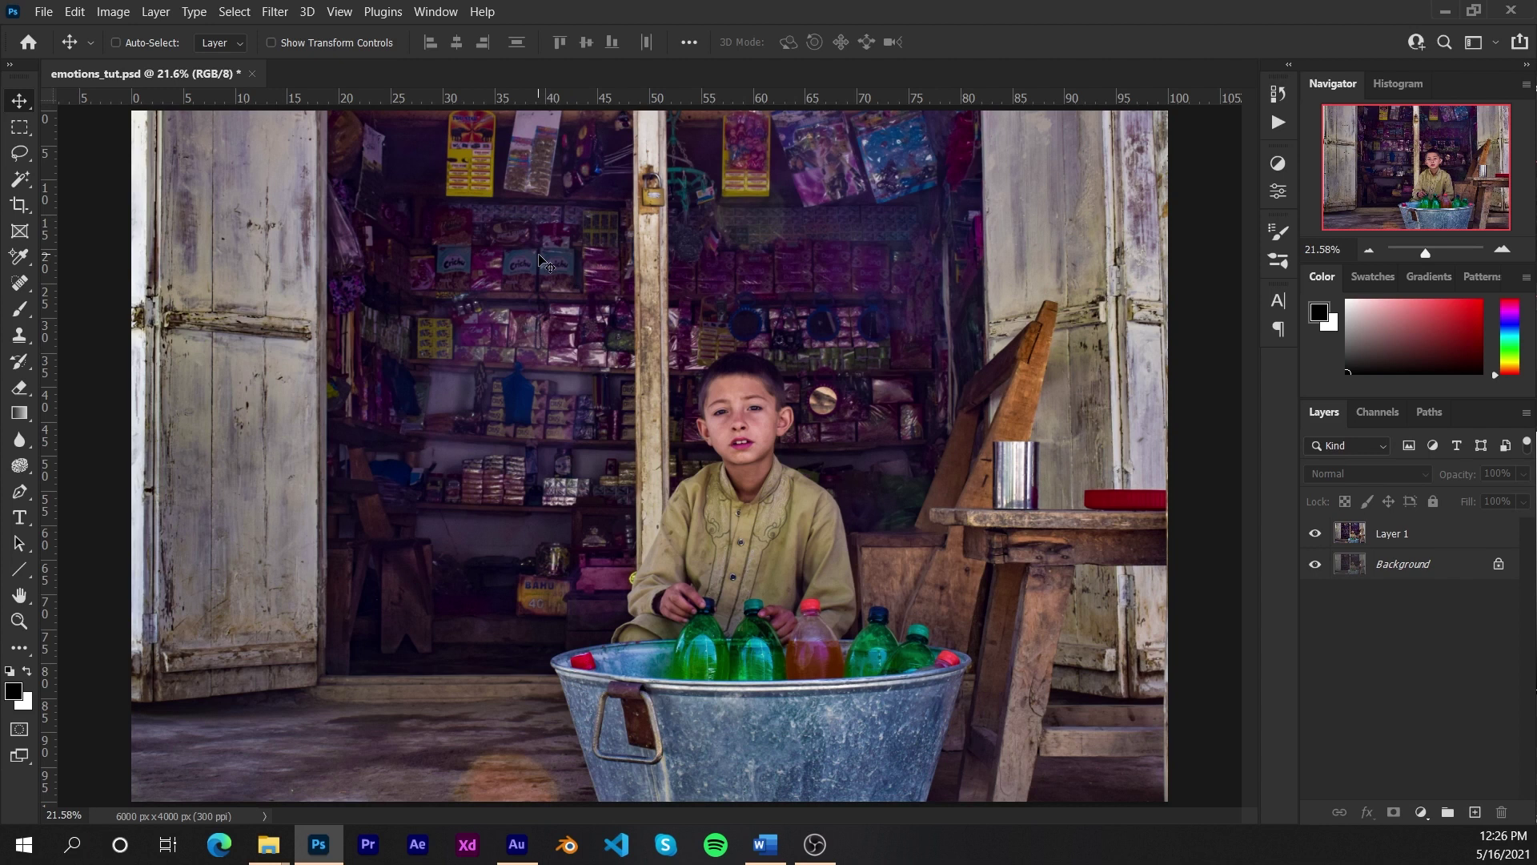
Duplicate Layer 1 as Layer 1 copy and open the copy in Camera Raw
click(1397, 533)
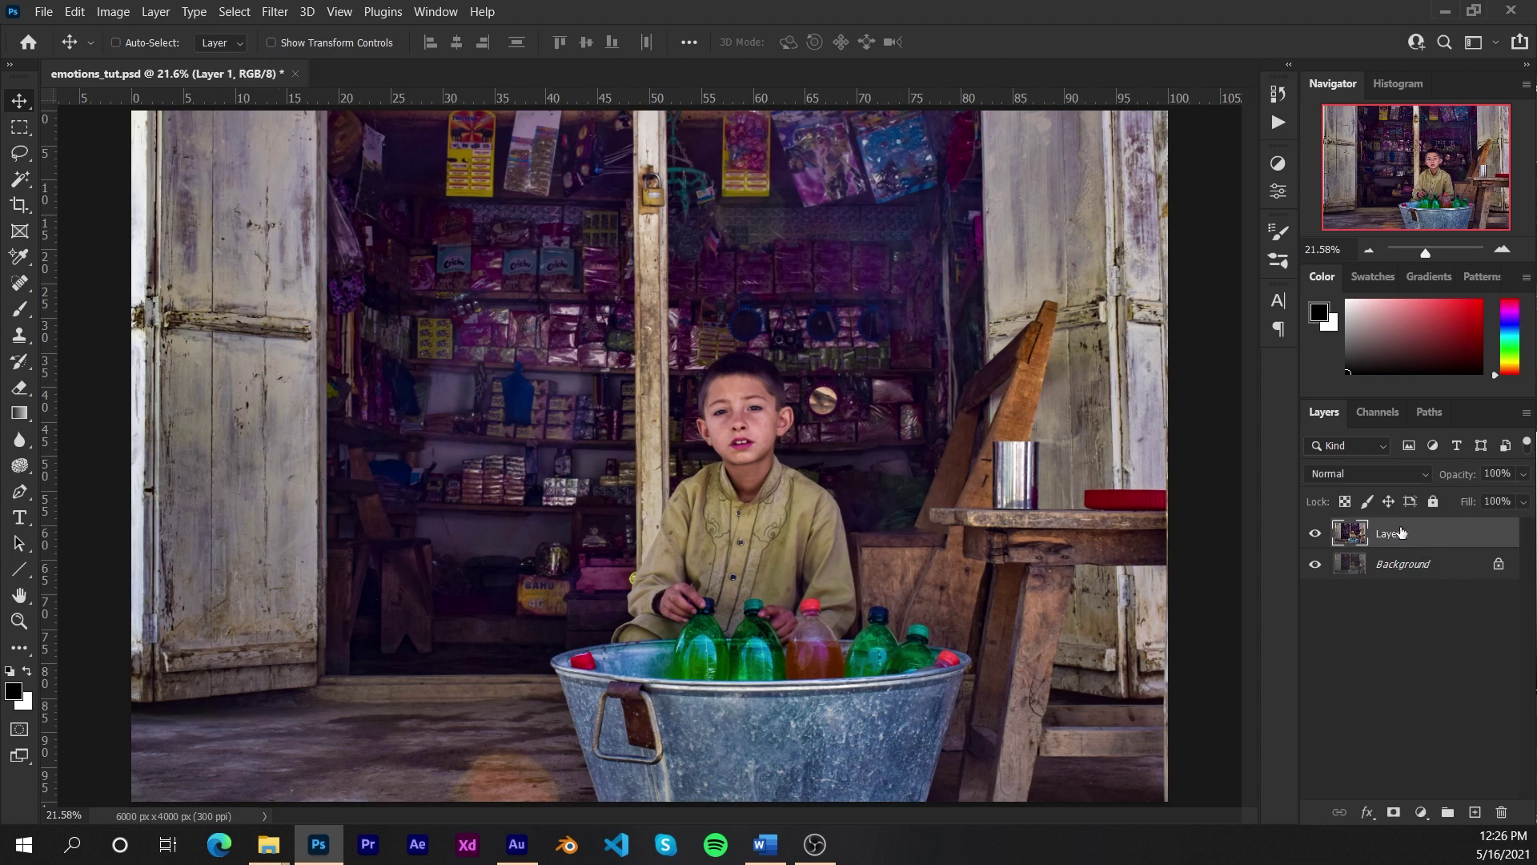
key(ctrl)
key(ctrl+j)
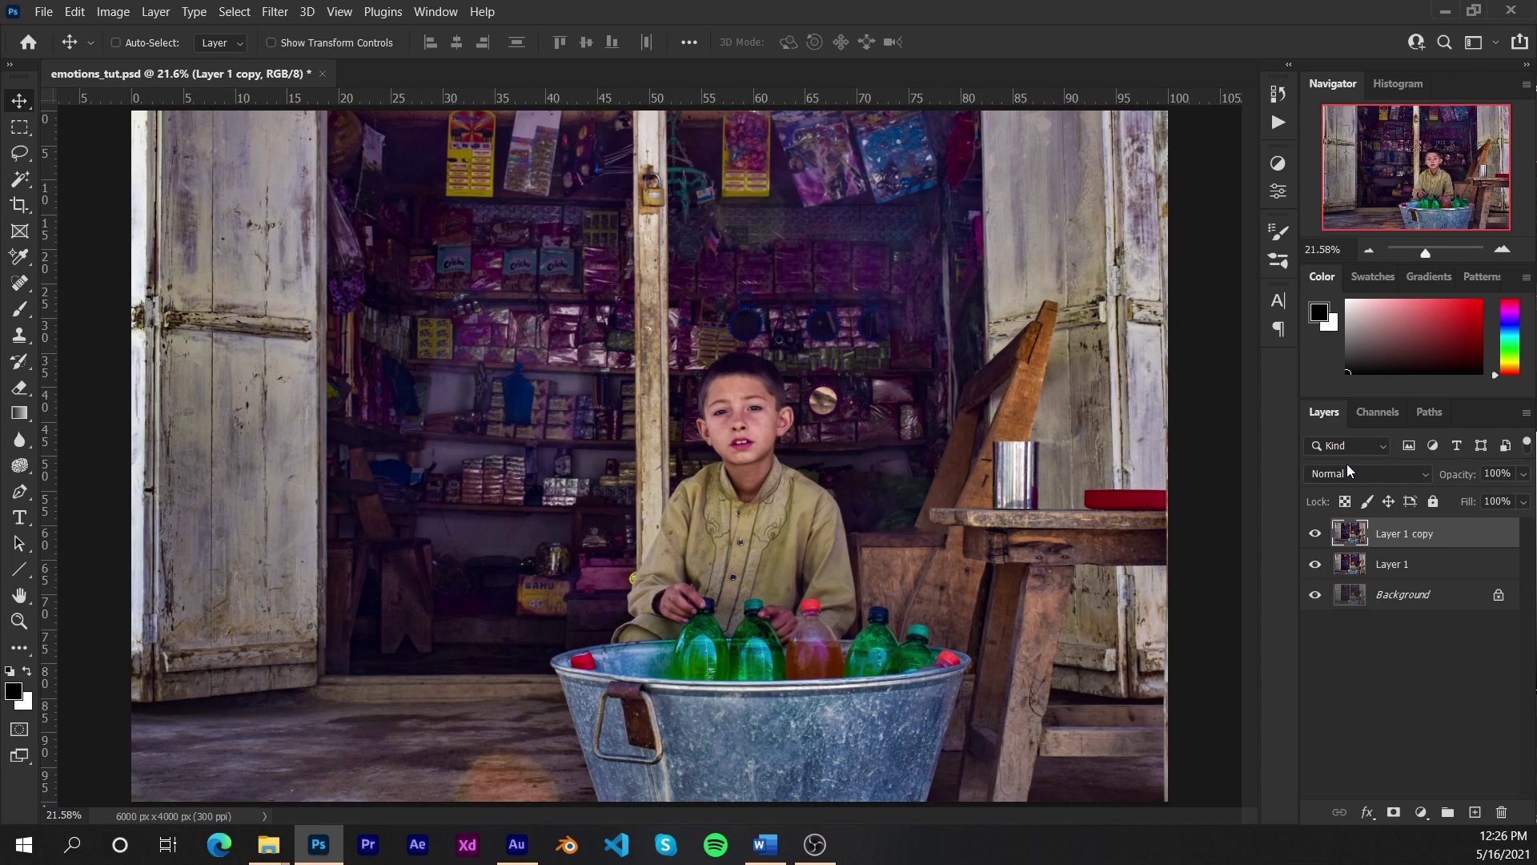
key(ctrl)
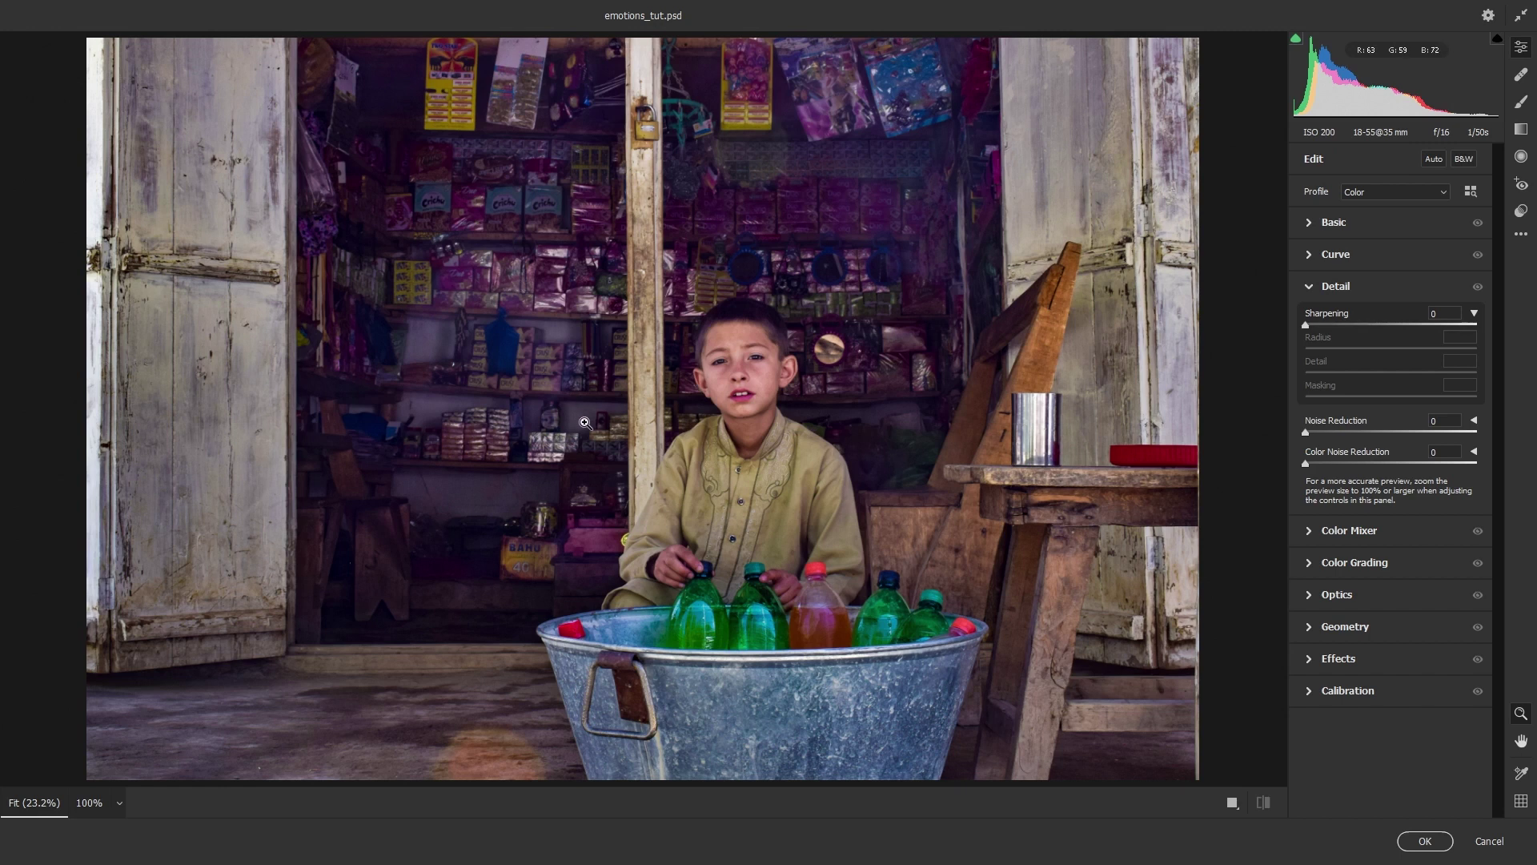
Try the B&W 01 and B&W 04 profiles, settle on B&W 06, and apply it to Layer 1 copy
click(1309, 286)
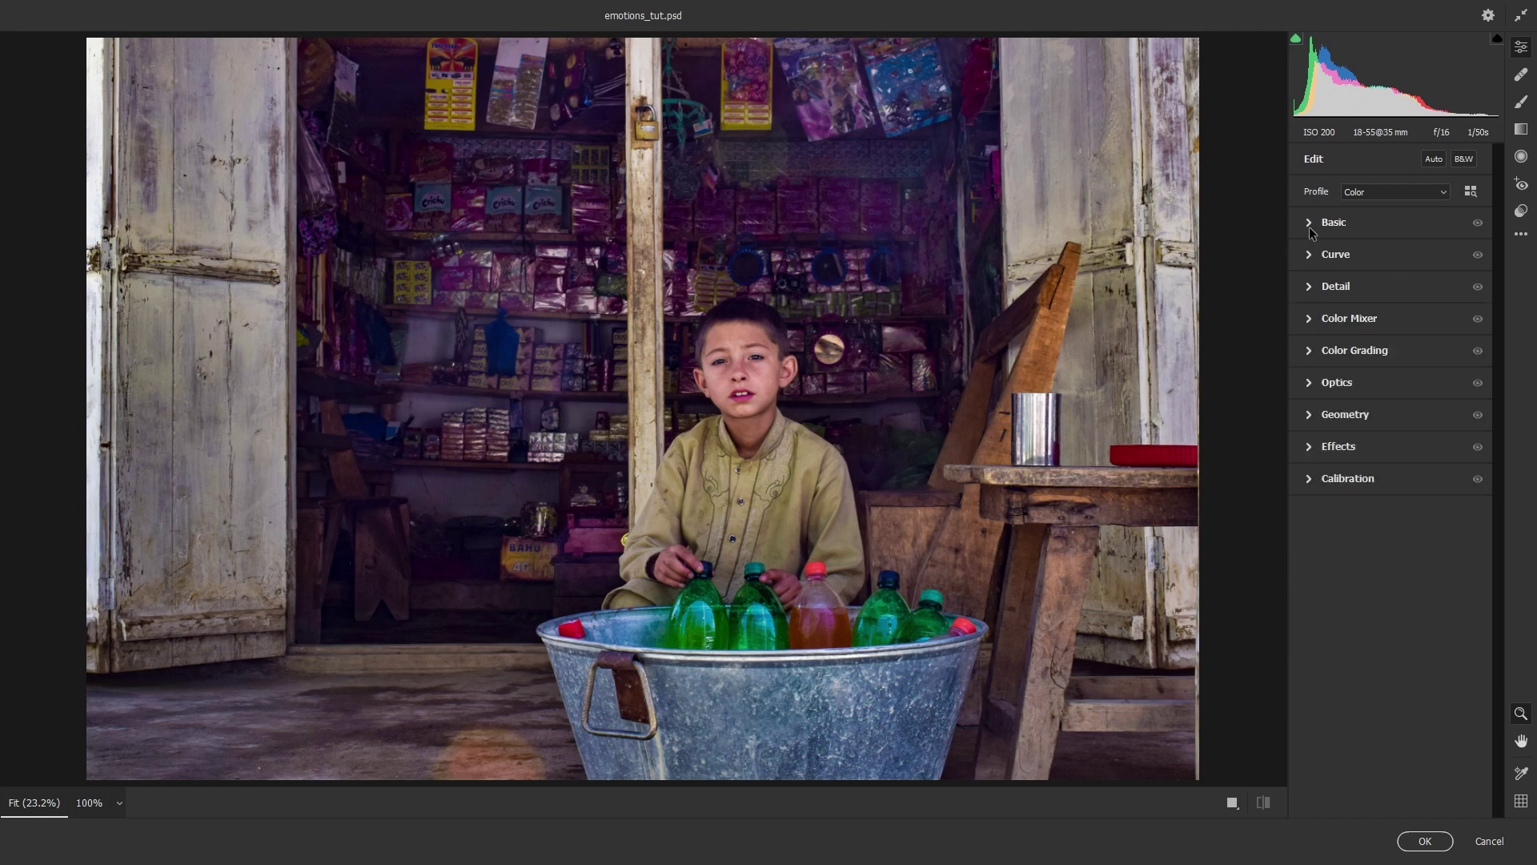
click(1471, 192)
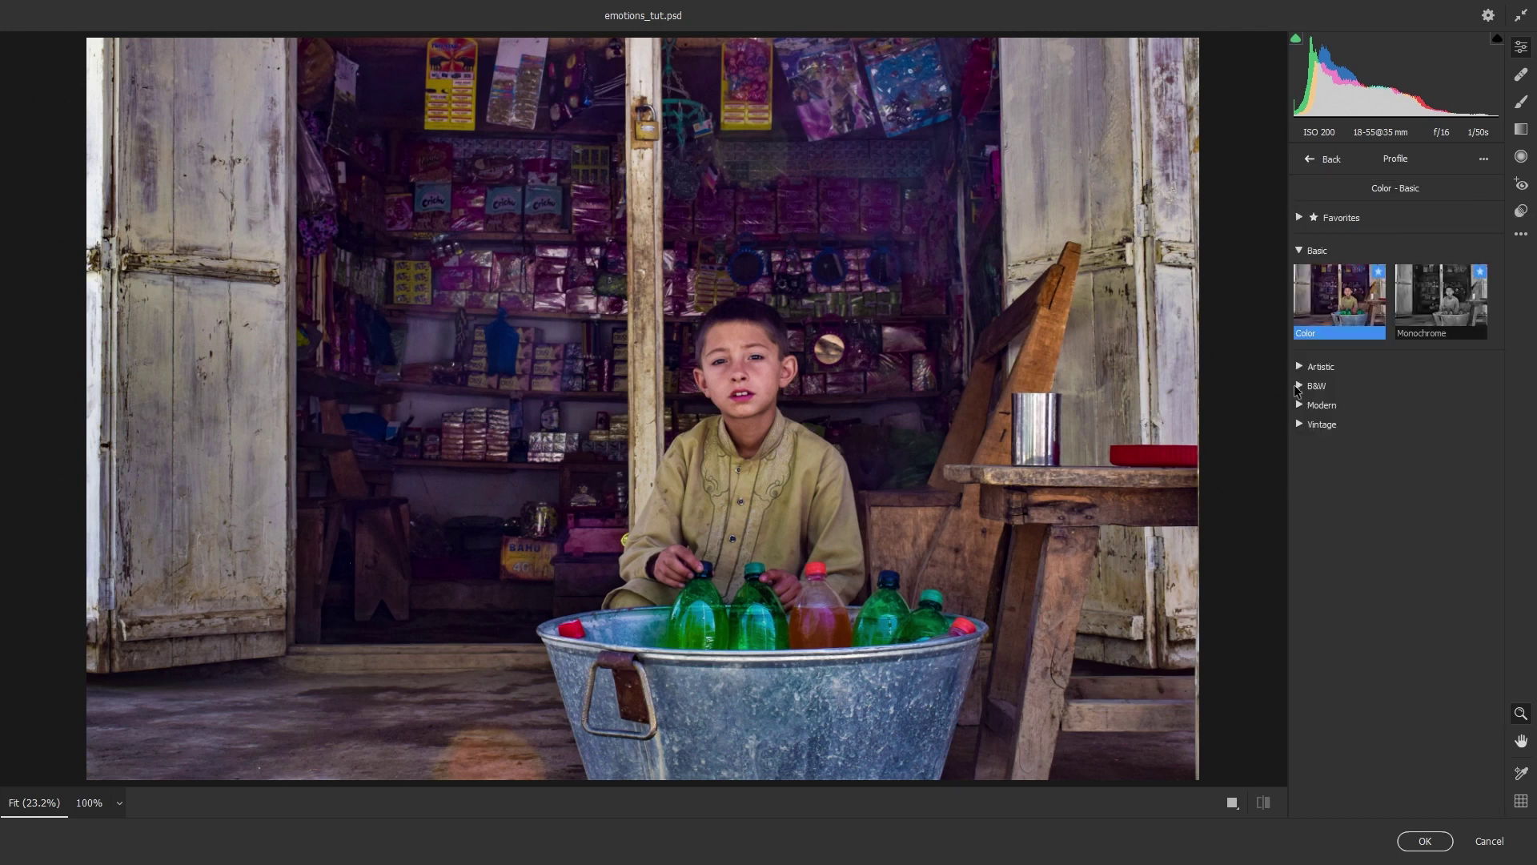
click(1298, 388)
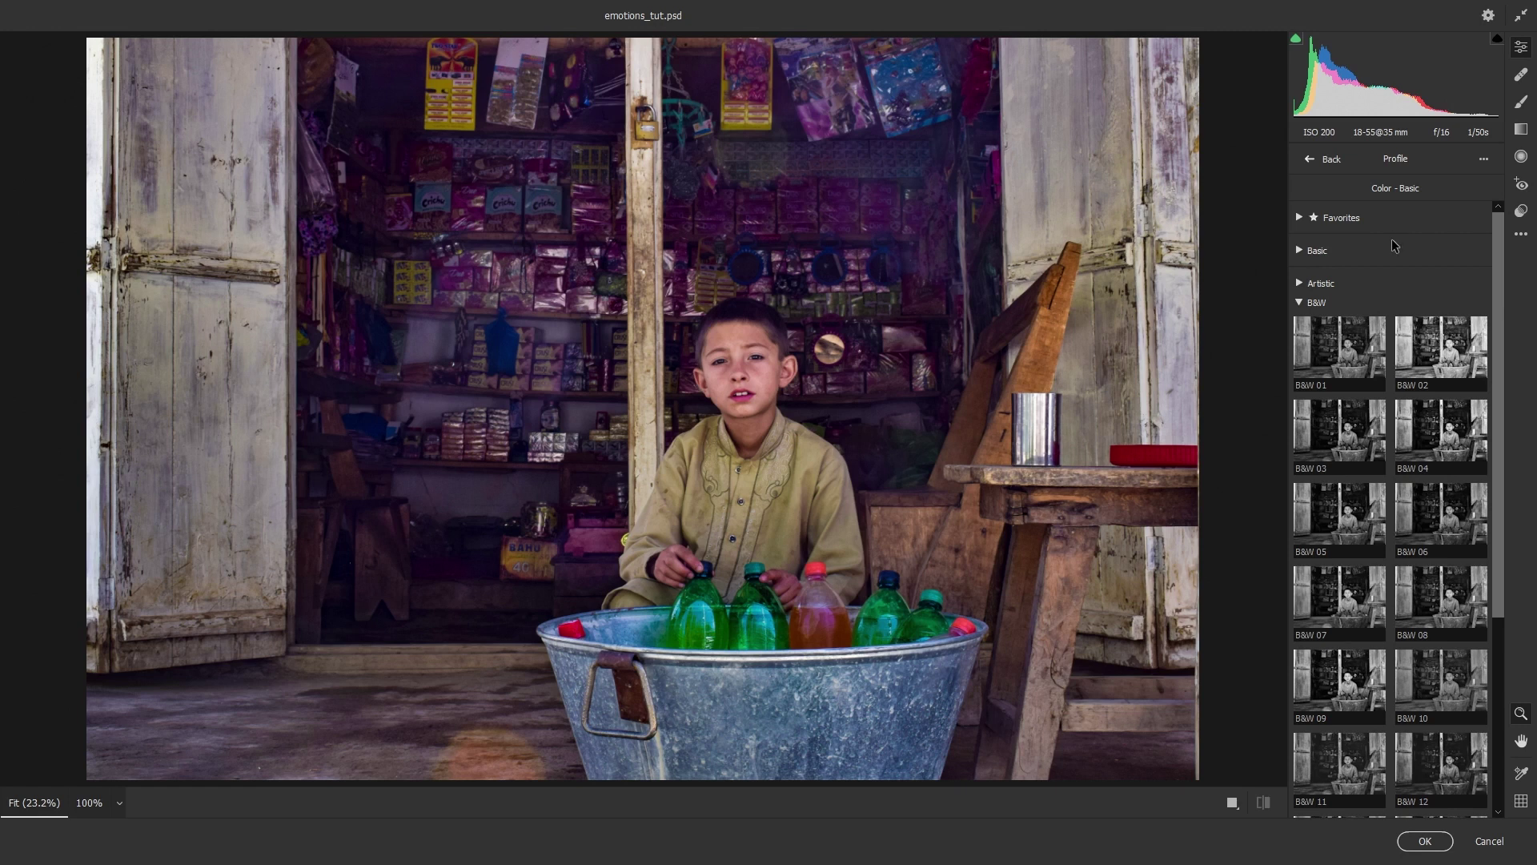
click(1359, 358)
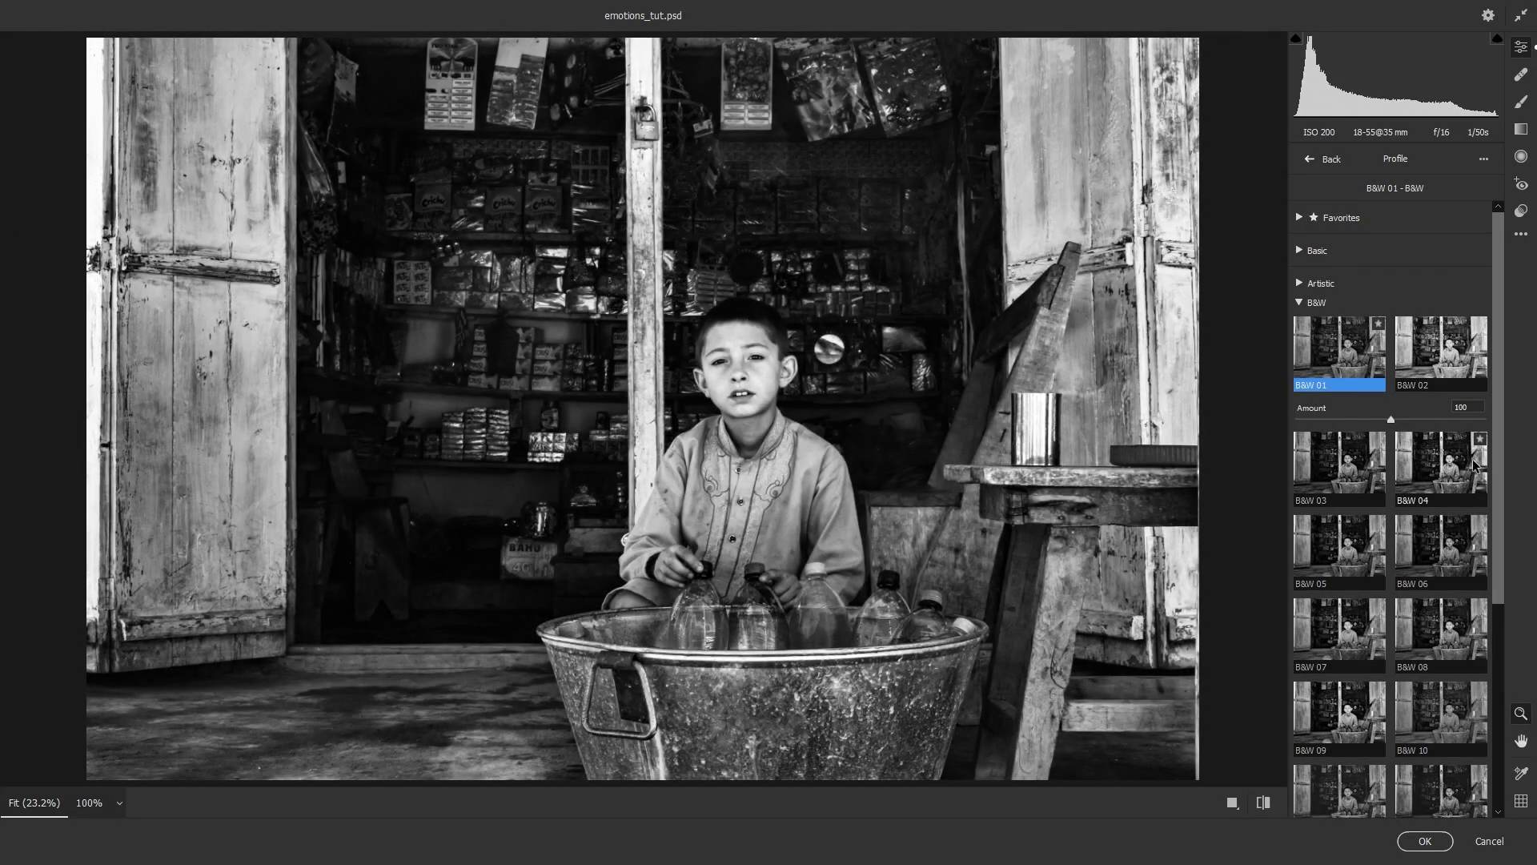
click(1472, 459)
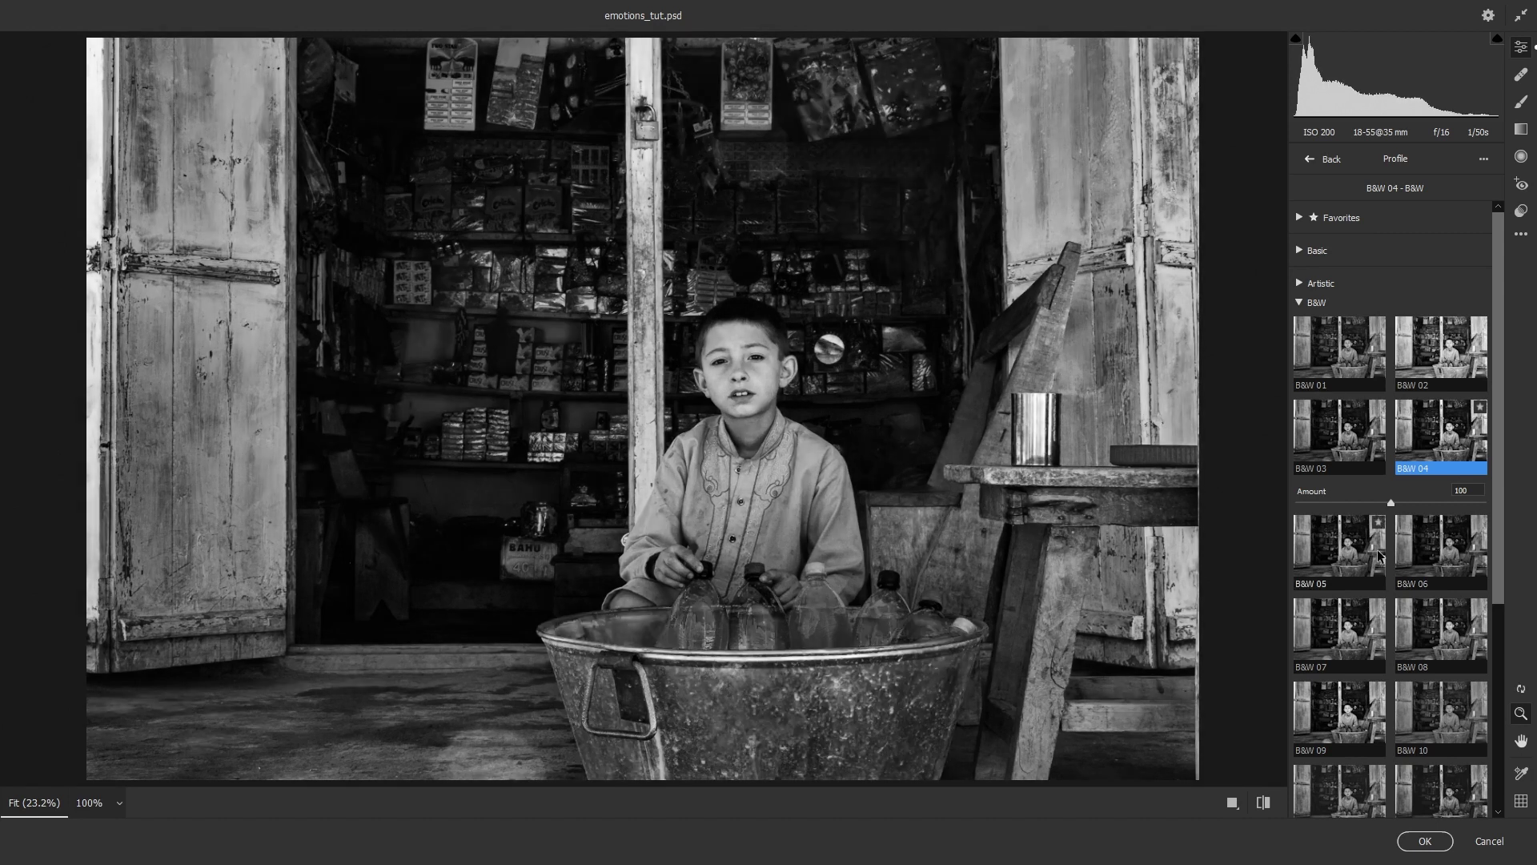
click(1456, 558)
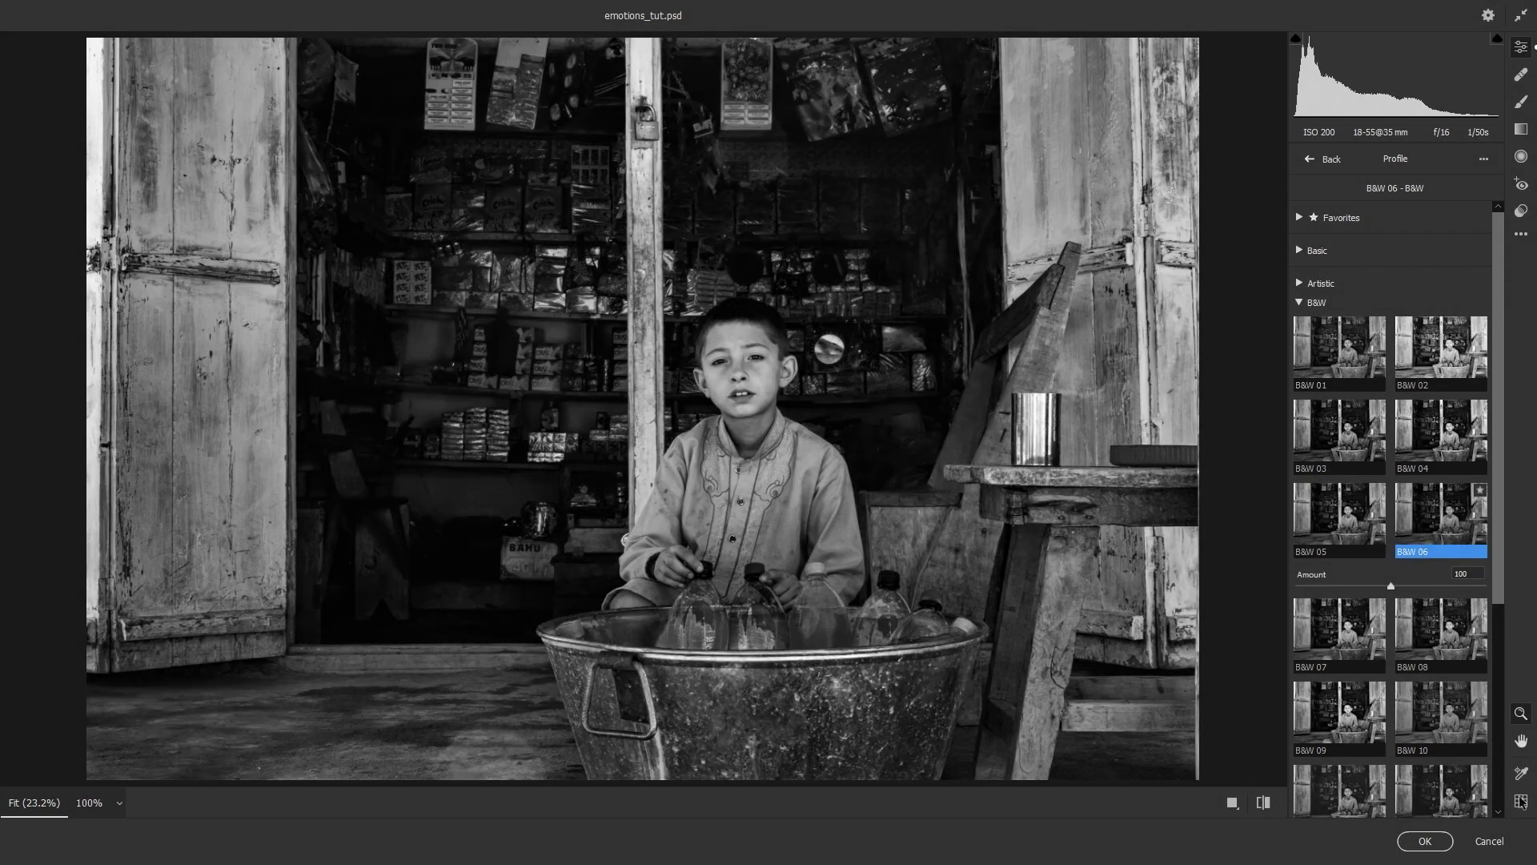
double_click(1445, 535)
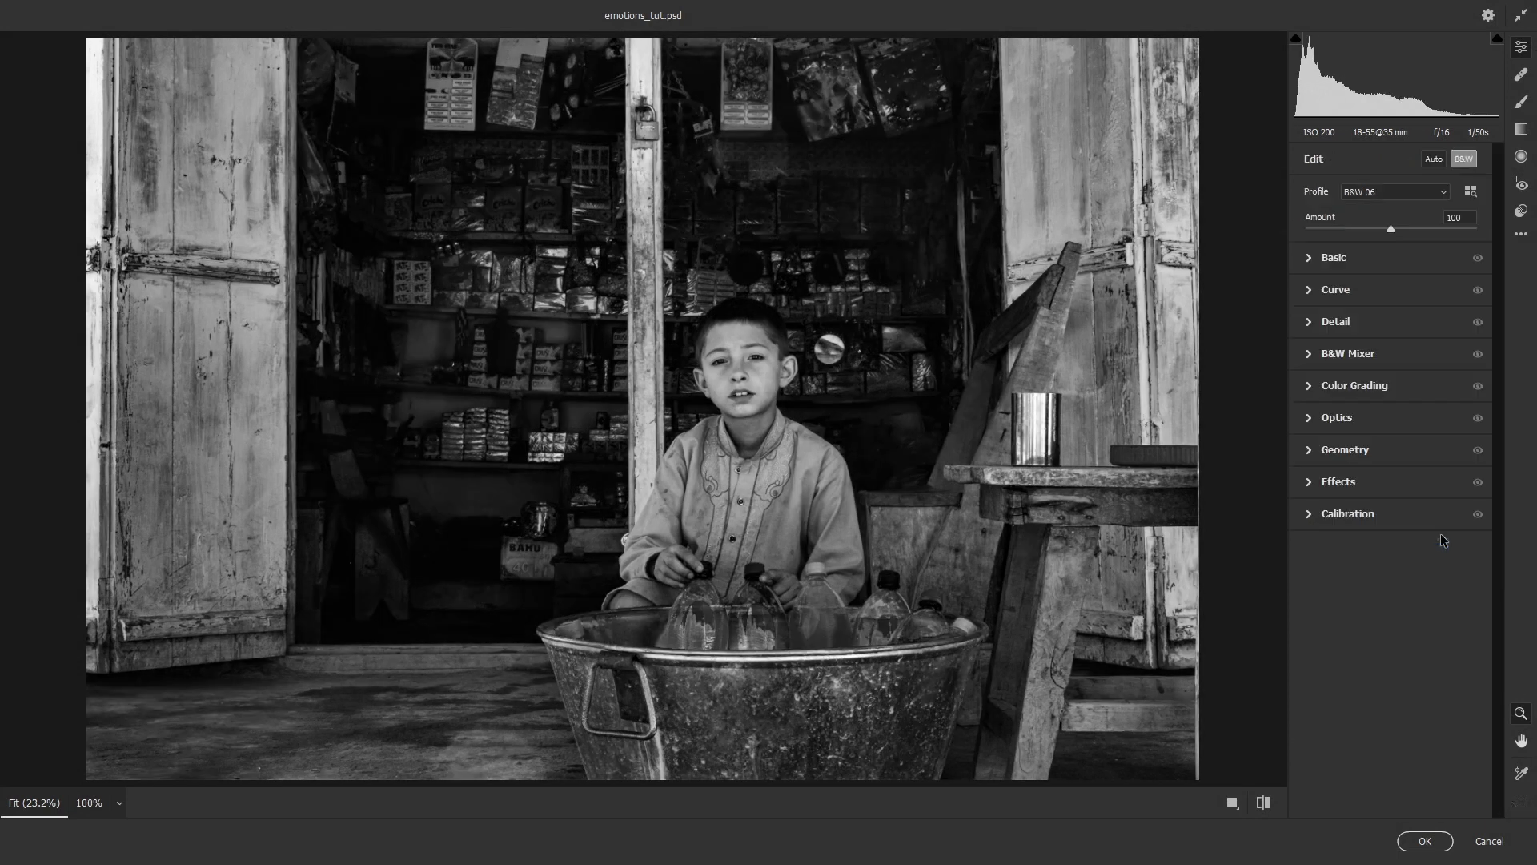
click(1432, 841)
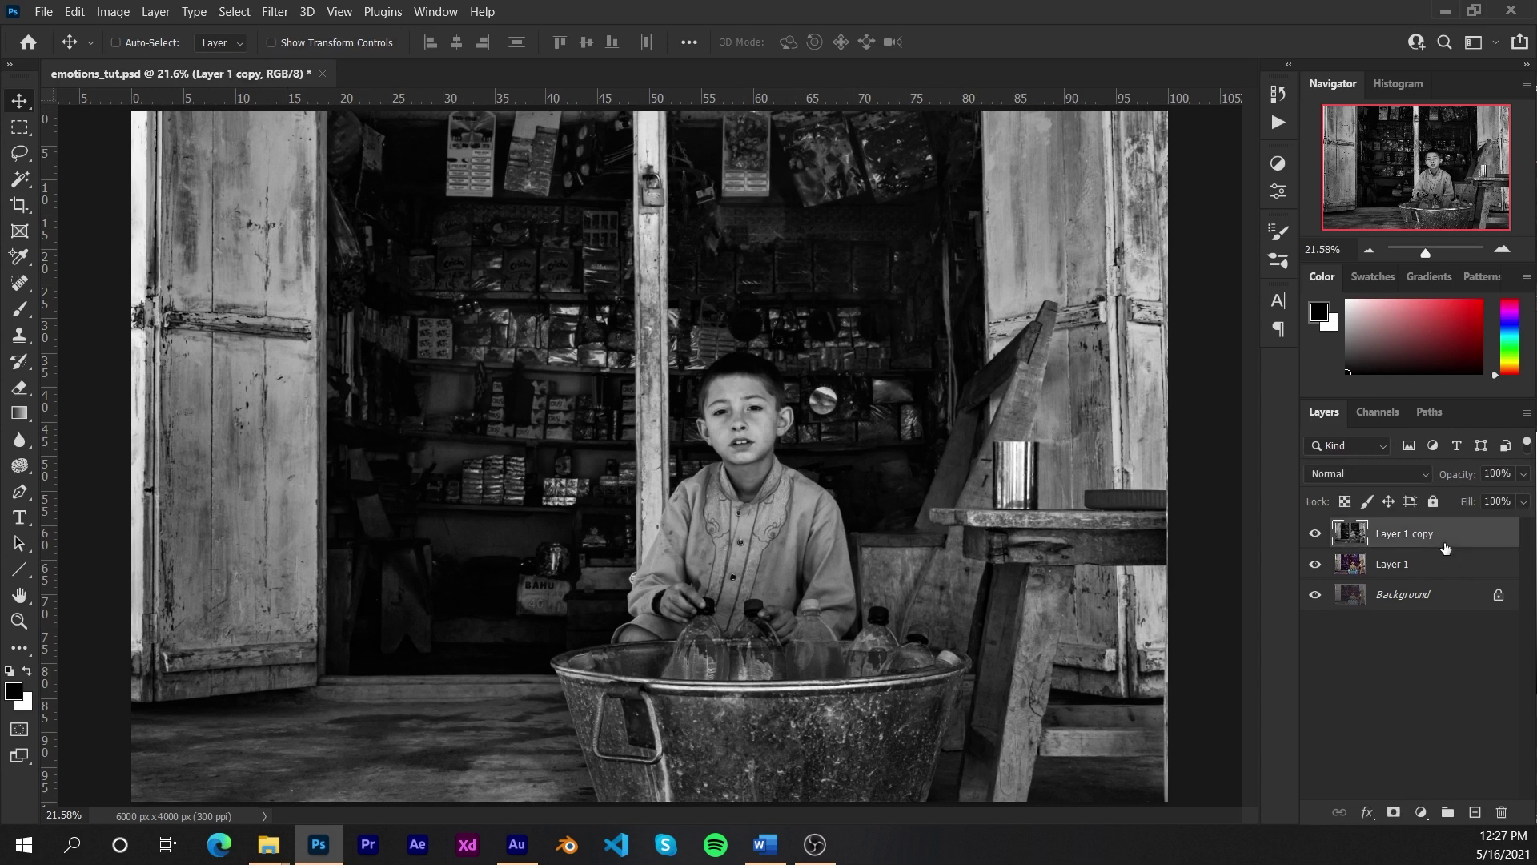
Change Layer 1 copy's blend mode from Normal to Darker Color in the Layers panel
click(1421, 477)
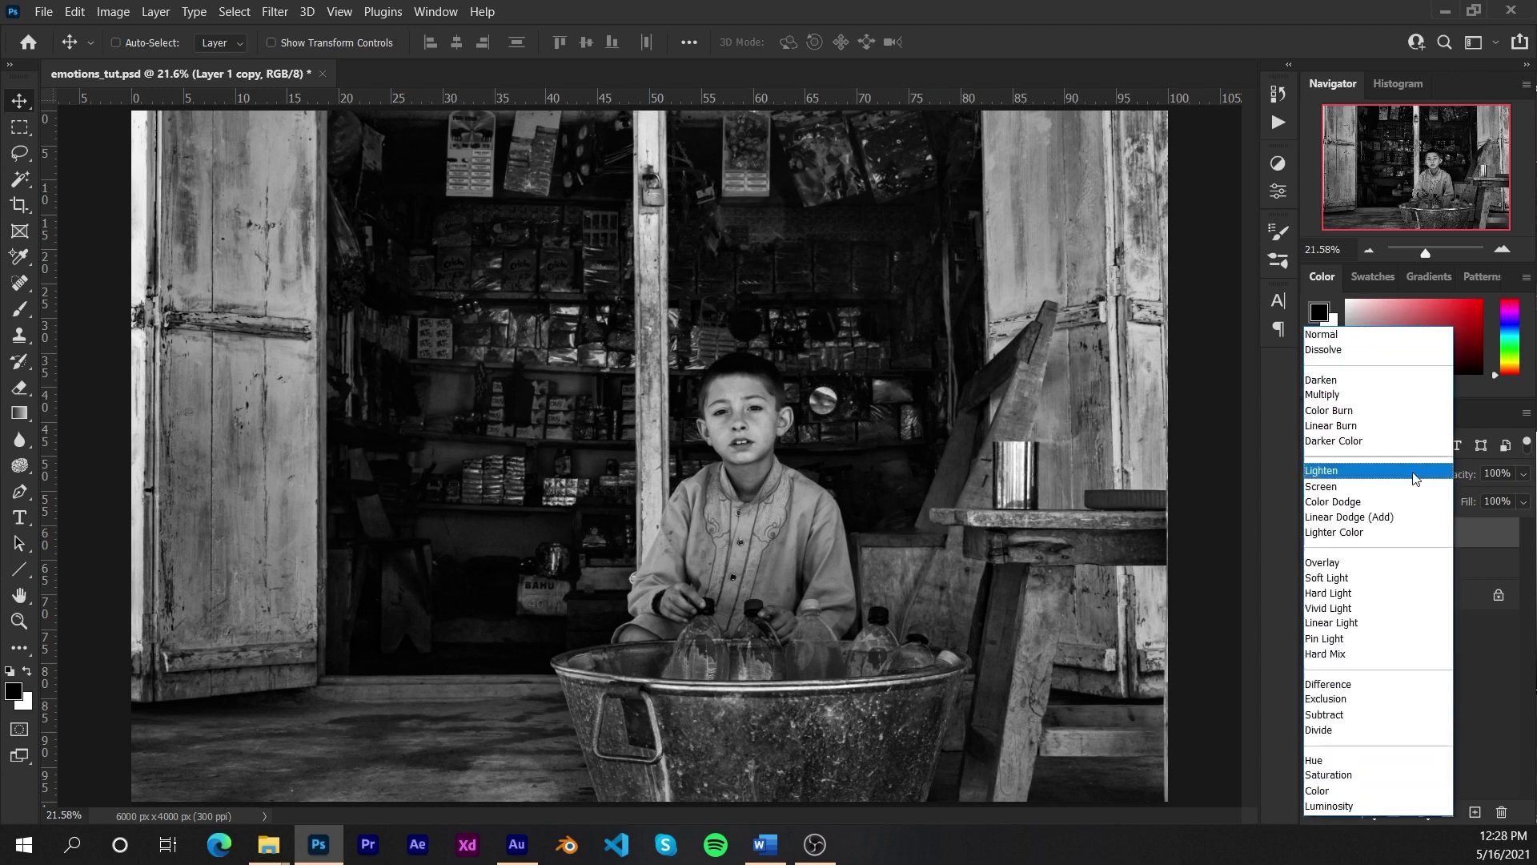
click(1357, 441)
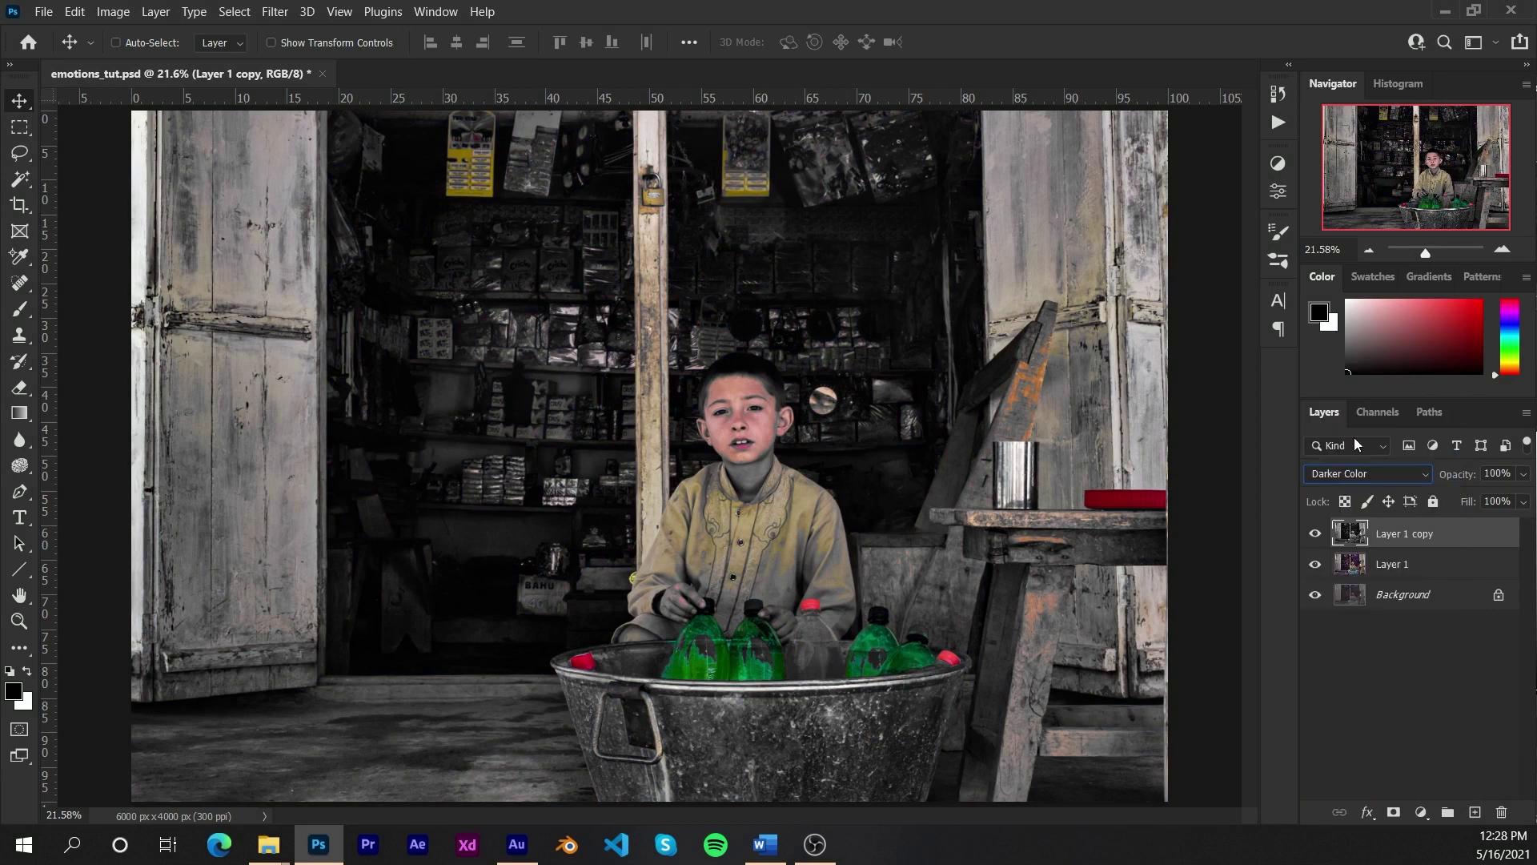
click(1435, 655)
click(1407, 537)
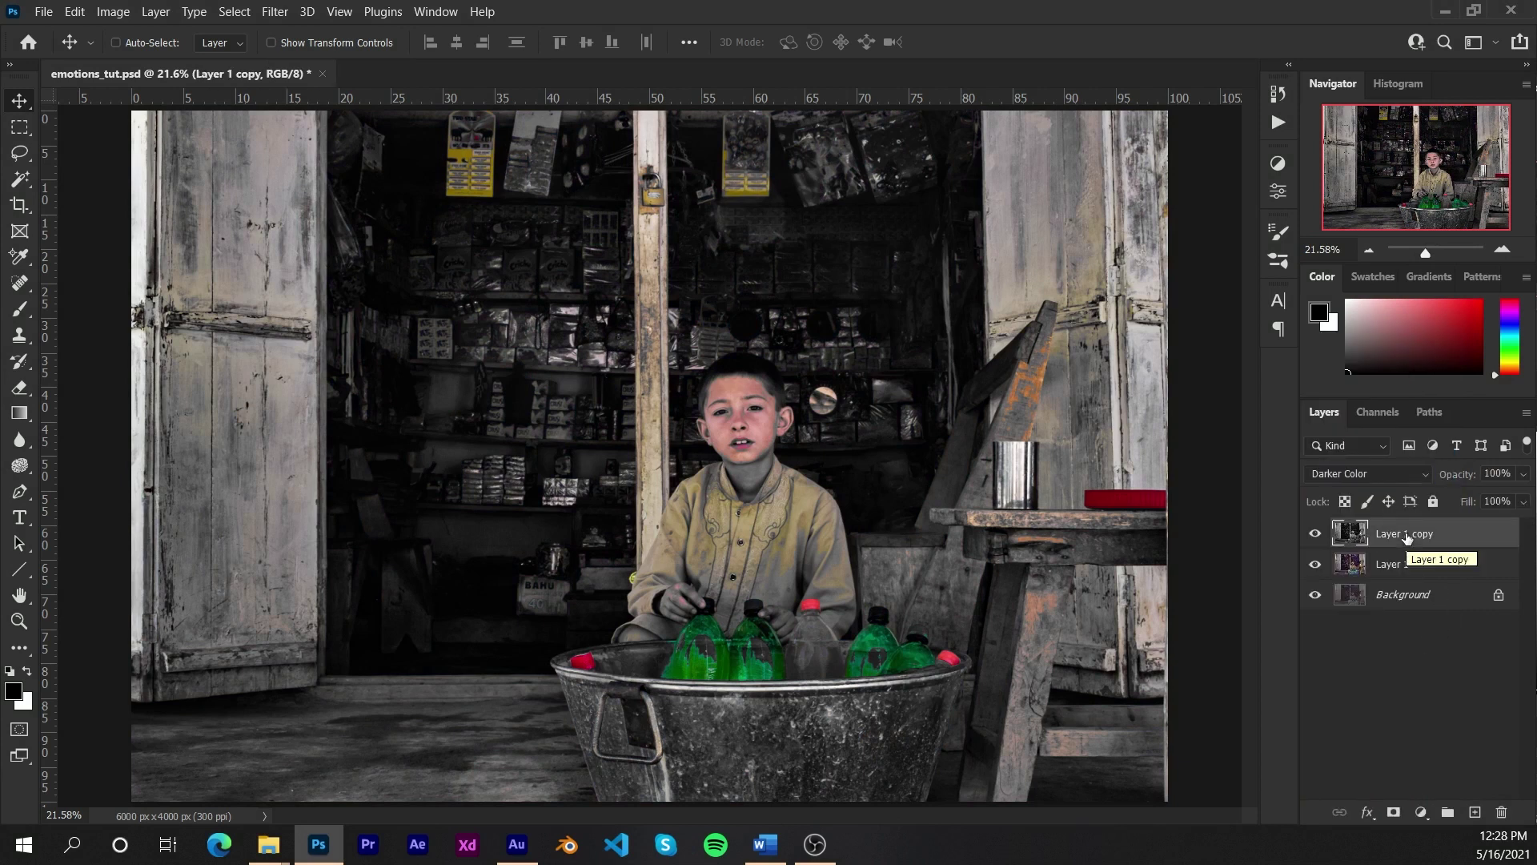
Lower Layer 1 copy's opacity to 40%
click(1524, 501)
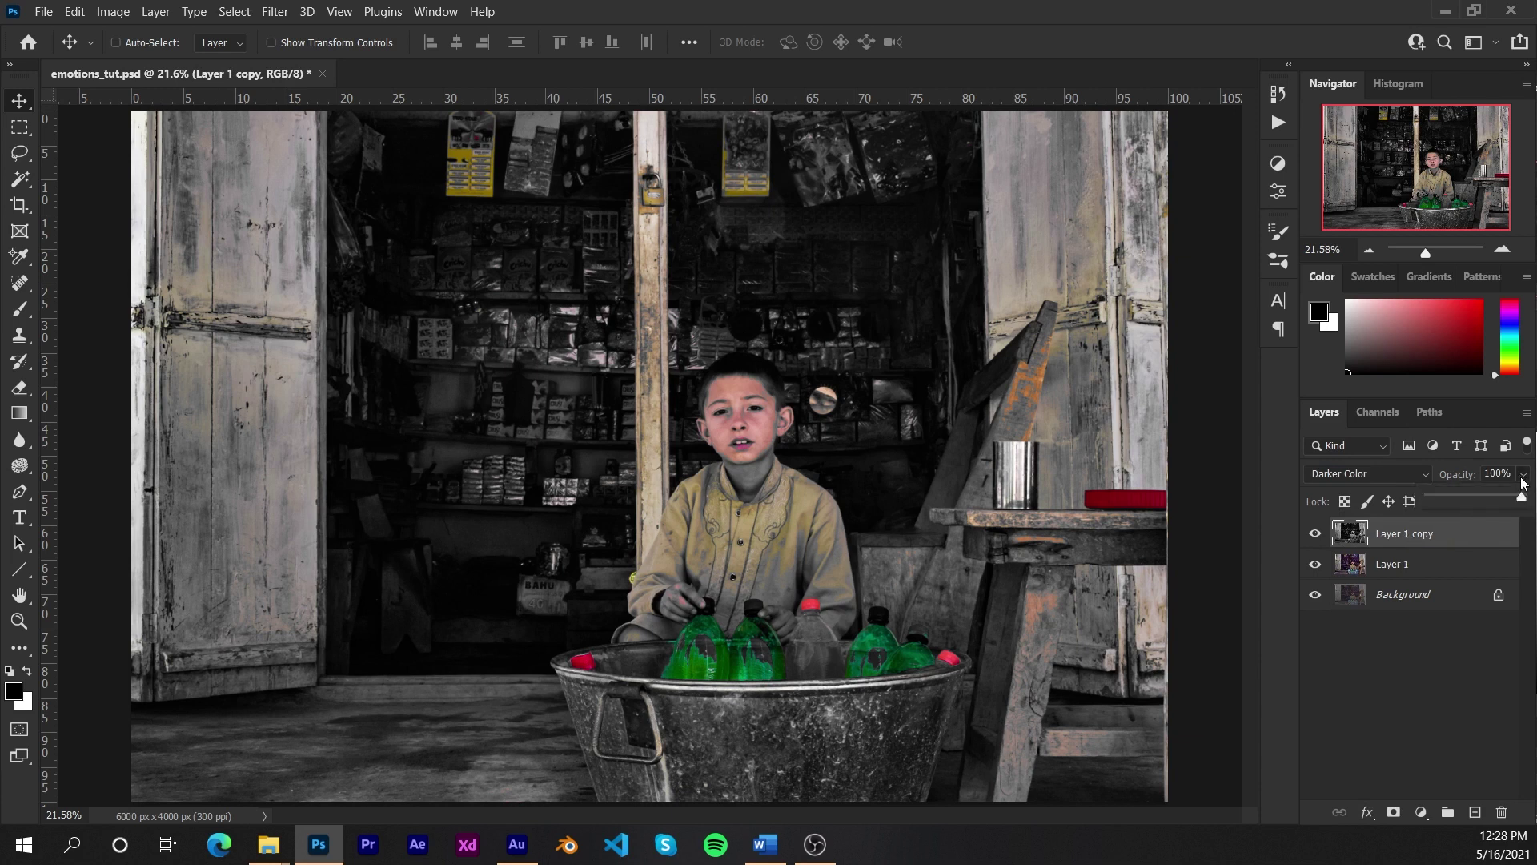
drag(1523, 501, 1469, 502)
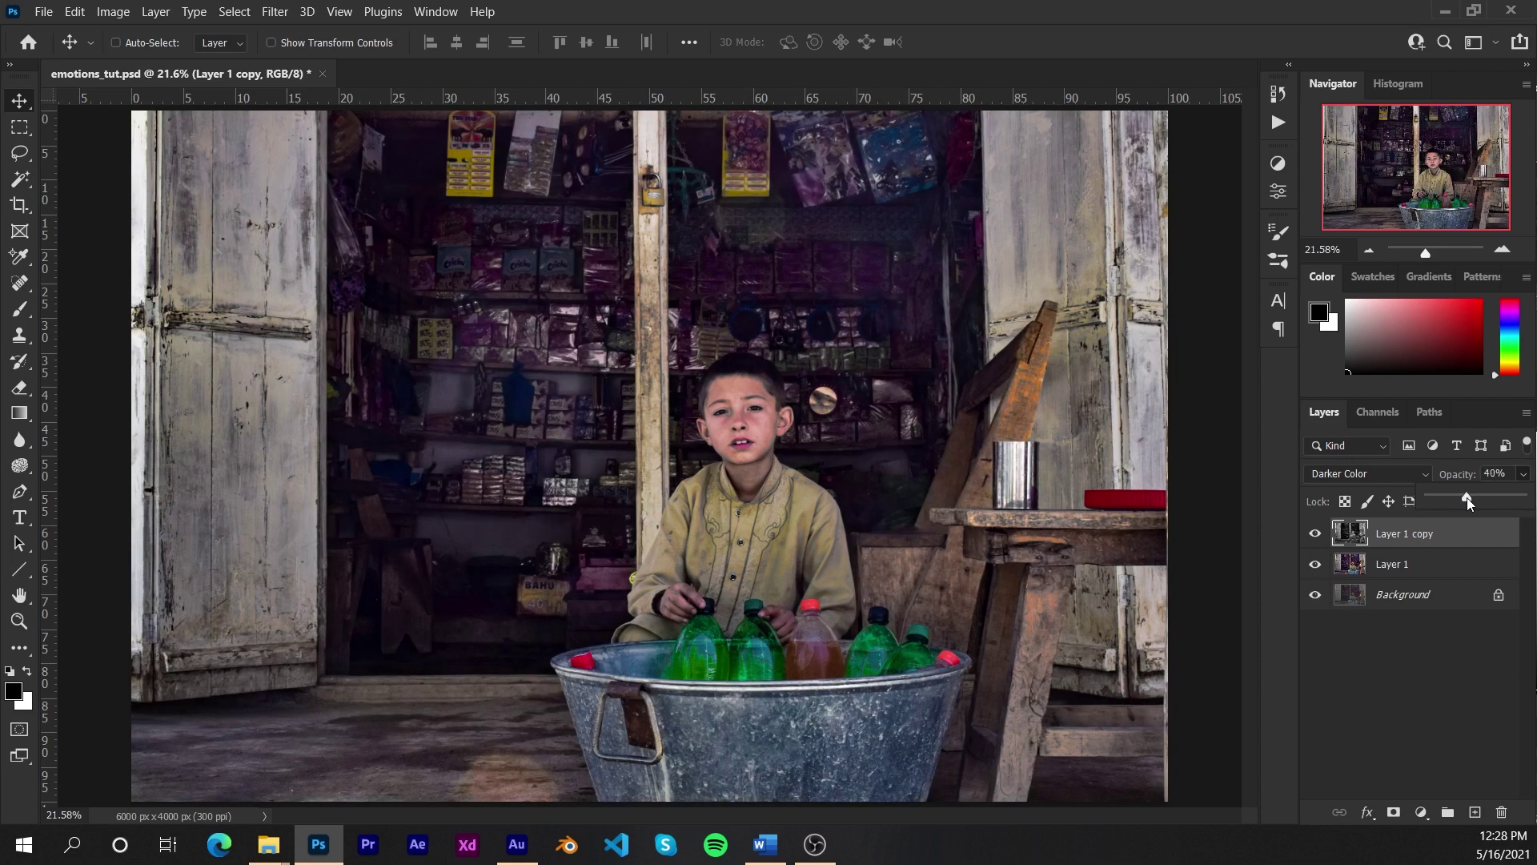
click(1494, 713)
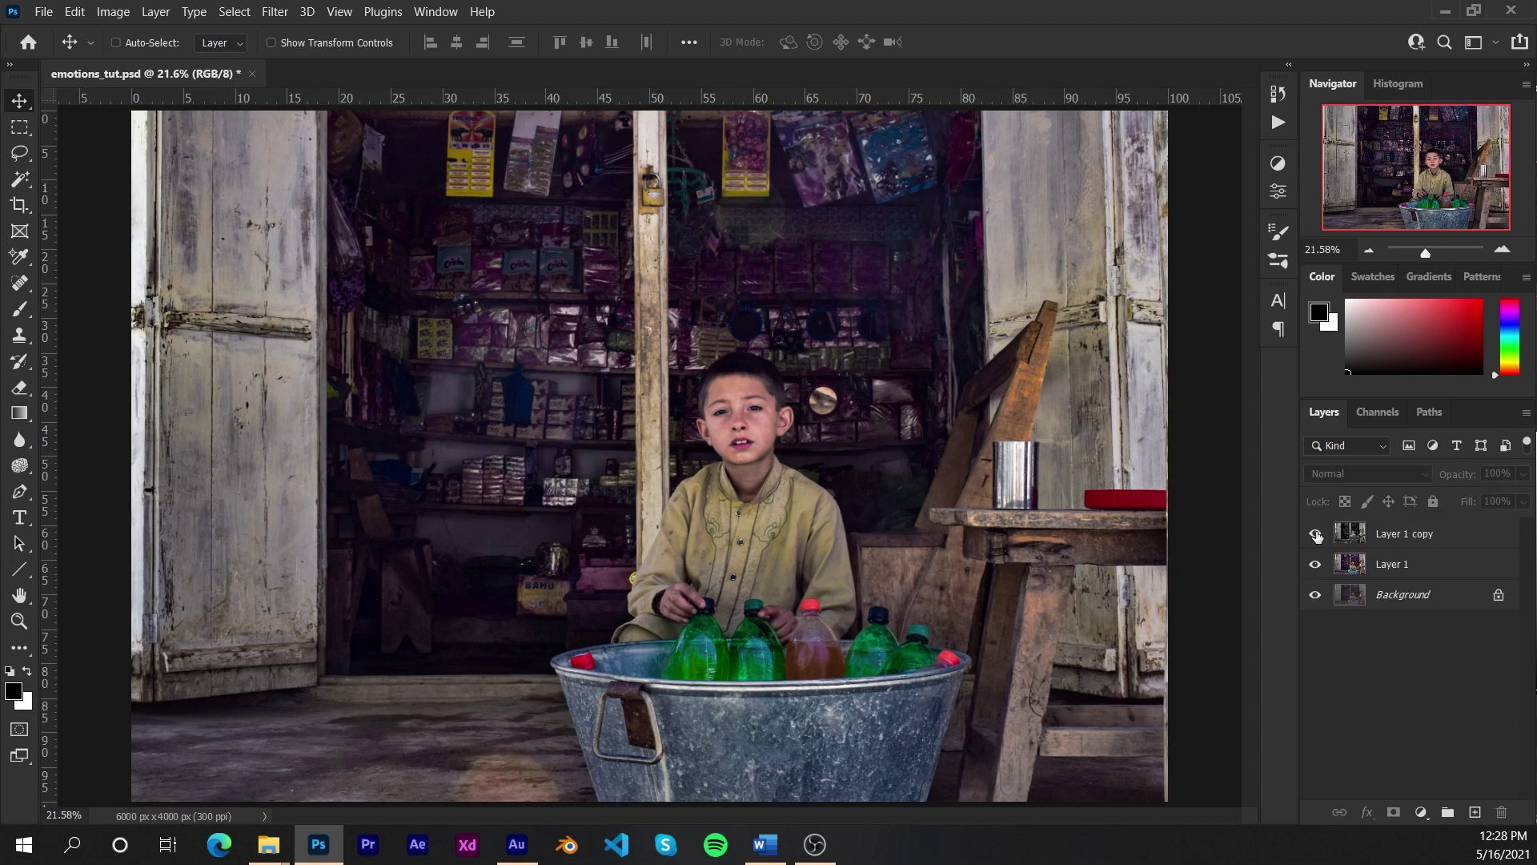
Toggle Layer 1 copy's visibility to compare the photo with and without it
click(1315, 534)
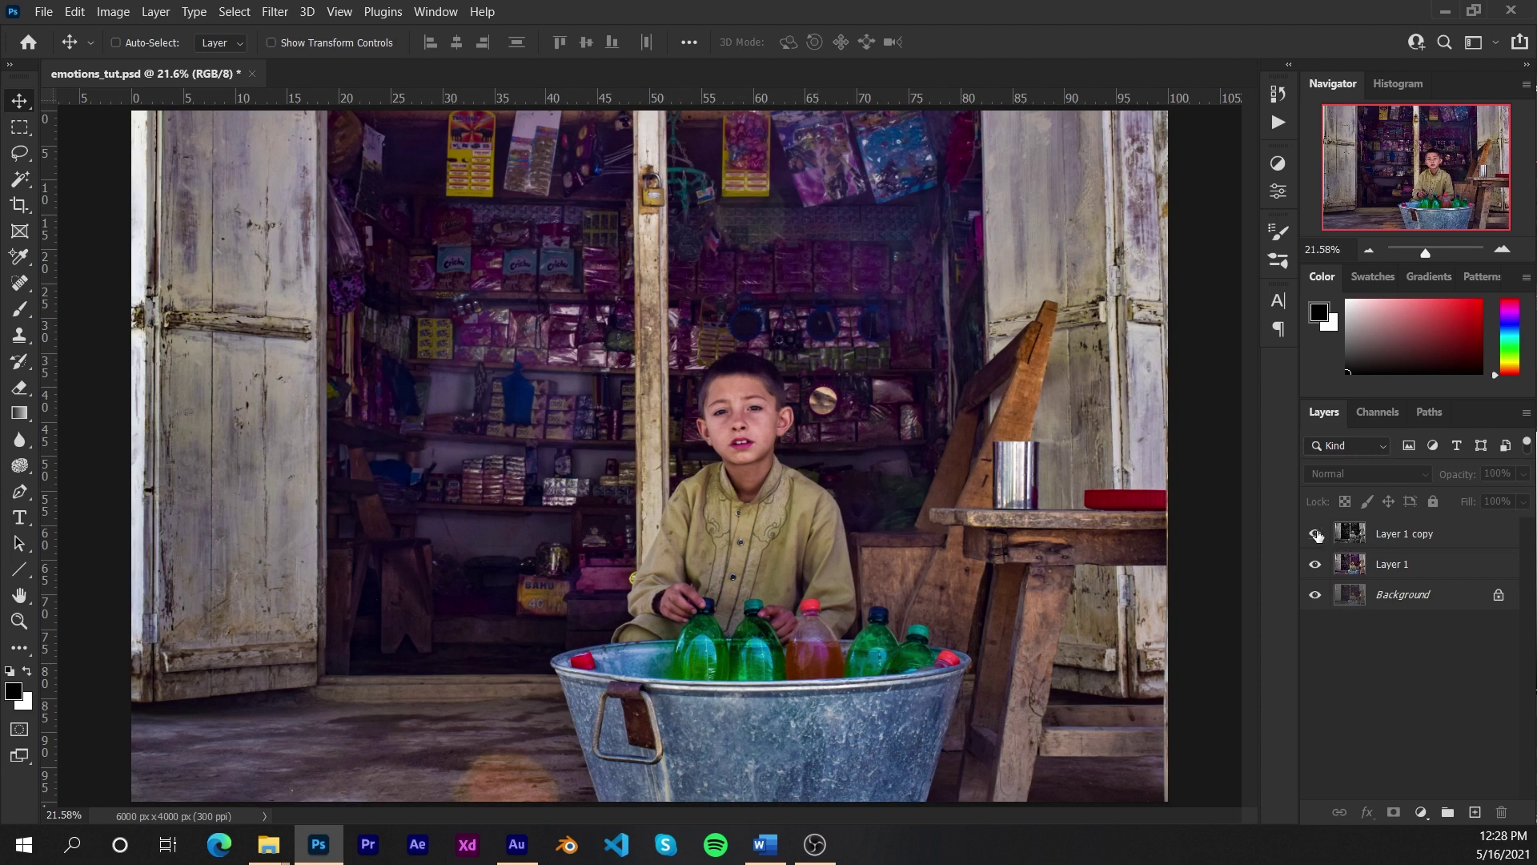
click(1316, 534)
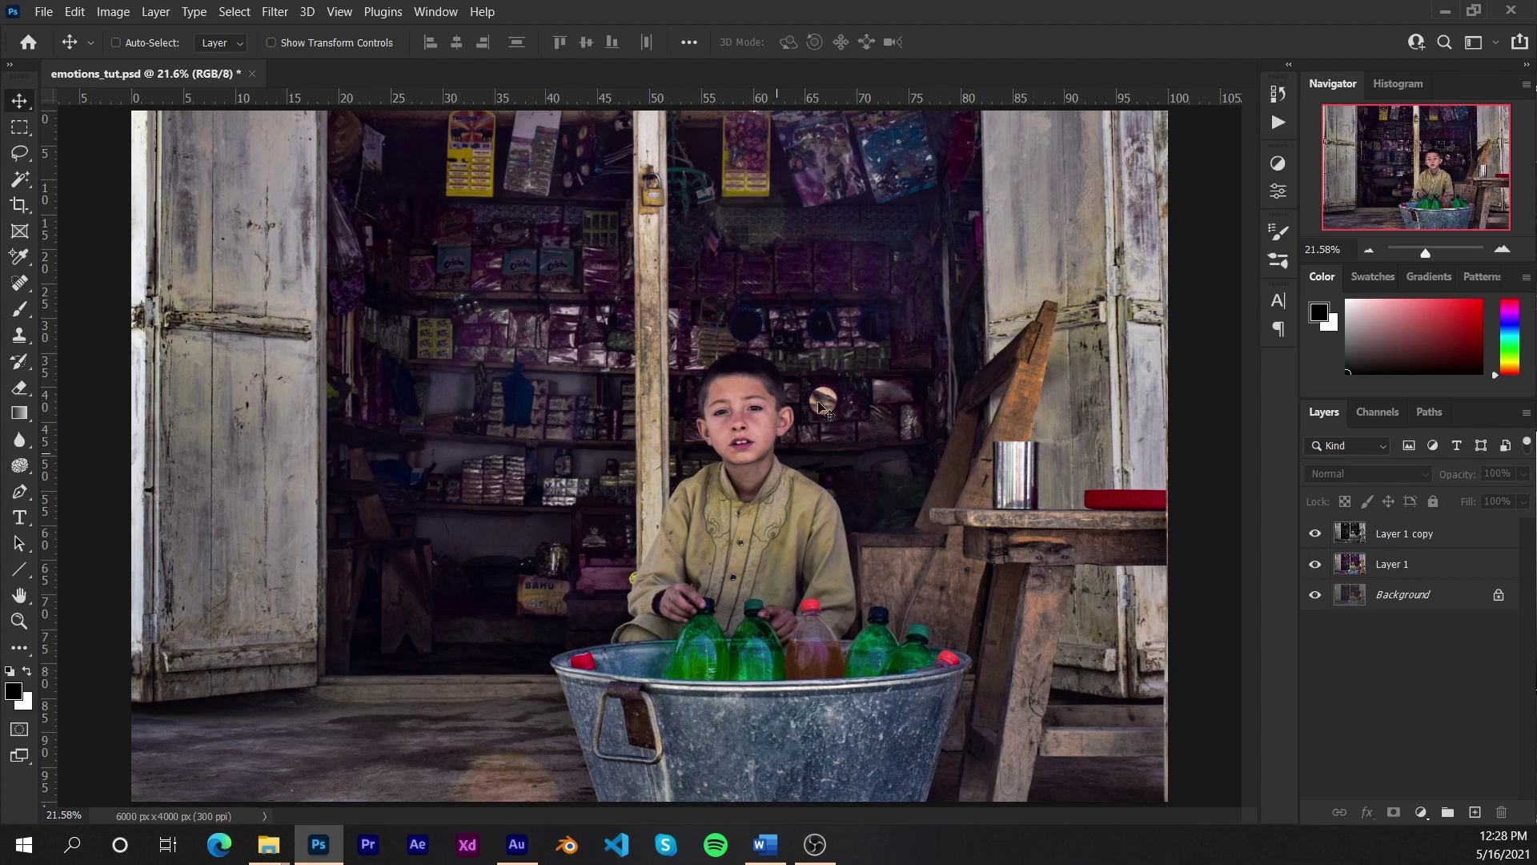
click(1316, 535)
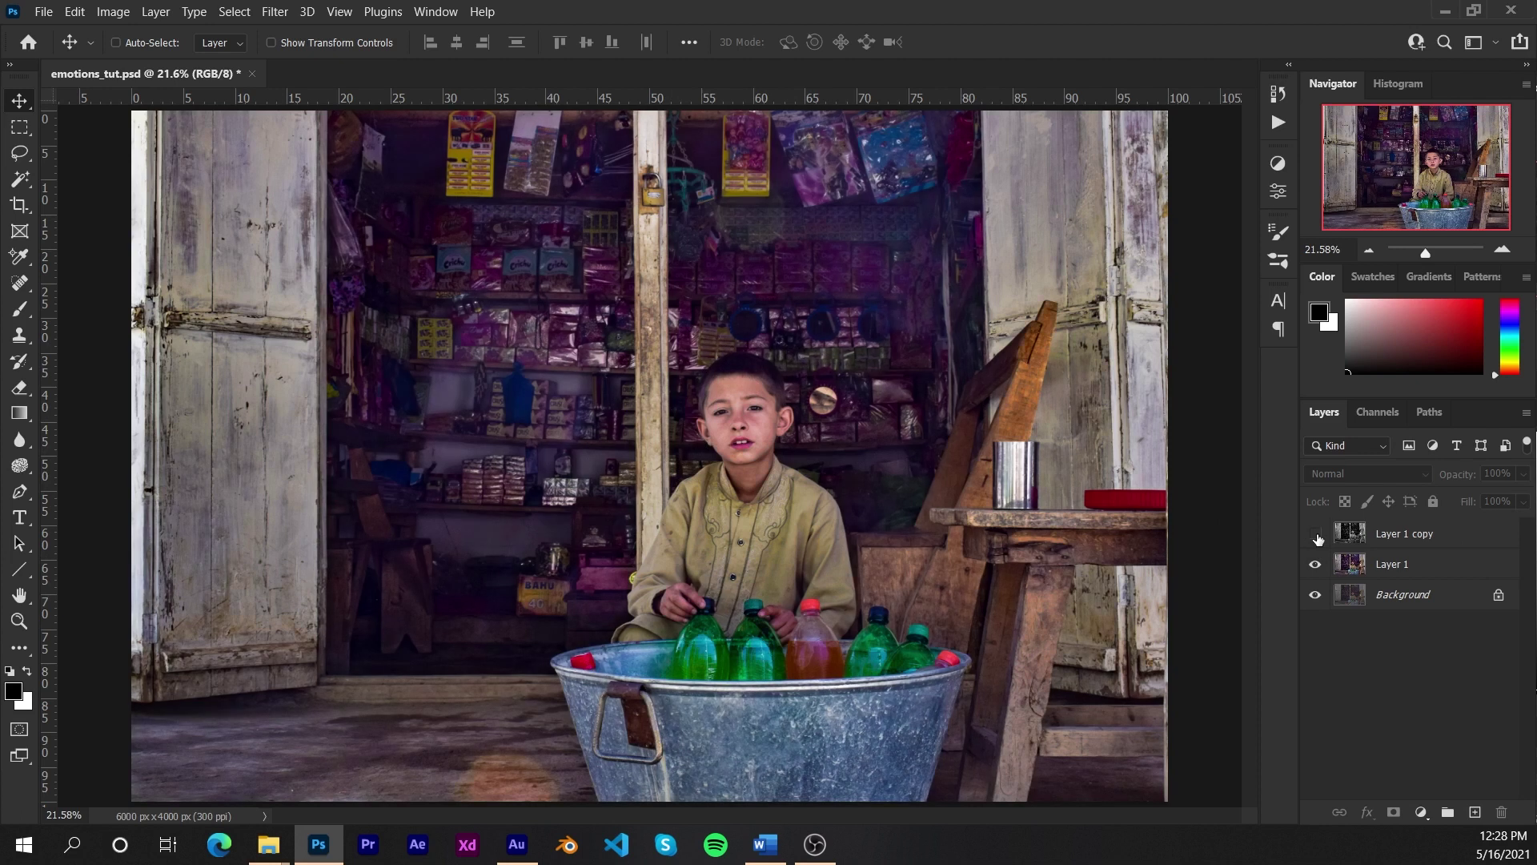
click(1315, 534)
click(1315, 534)
click(1316, 534)
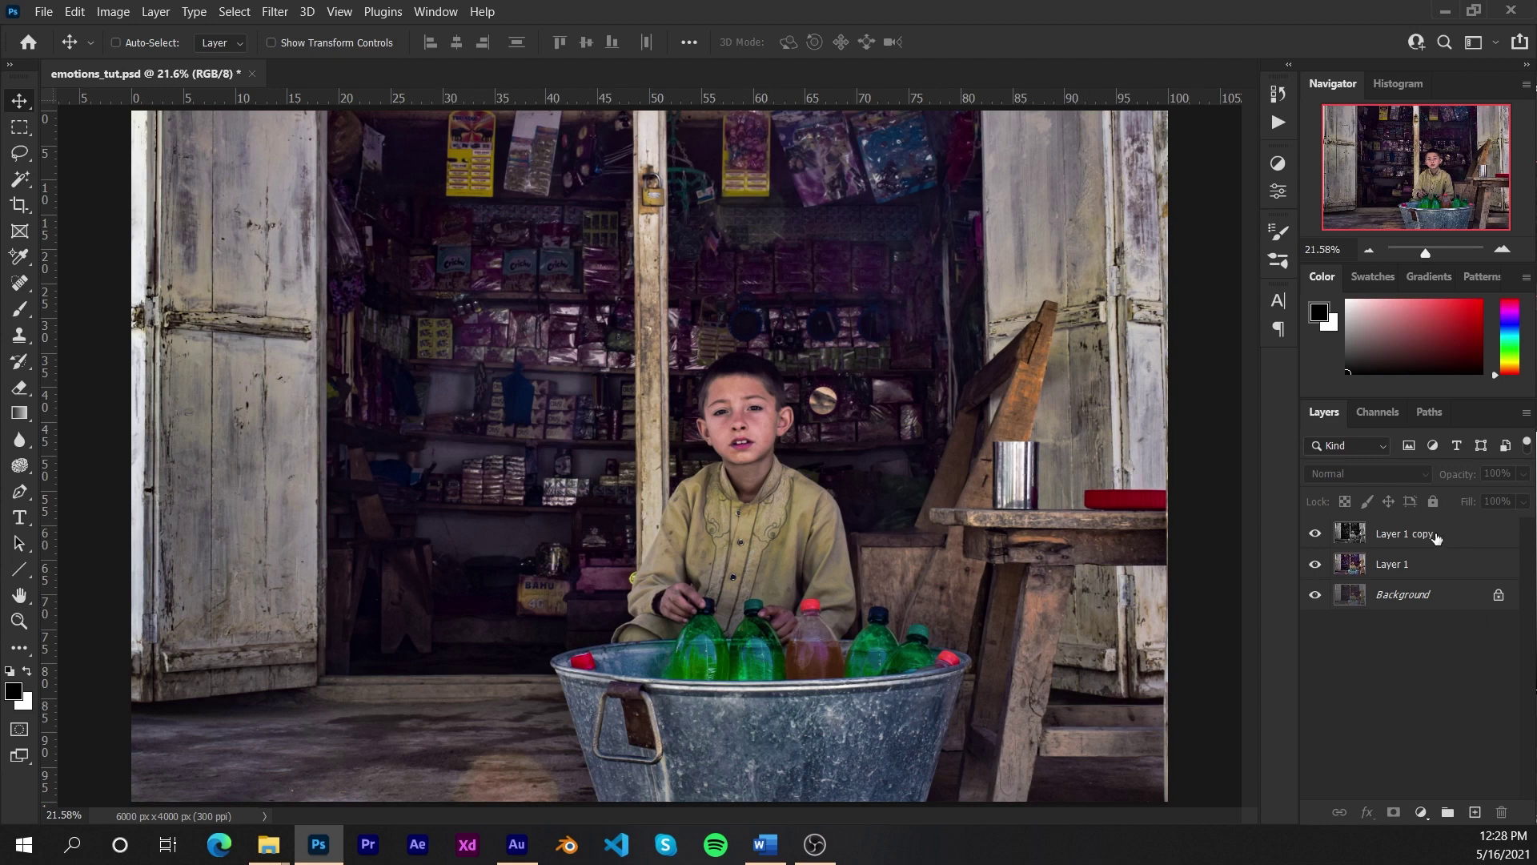
Compare the edits against the original Background layer, then select Layer 1
click(1437, 534)
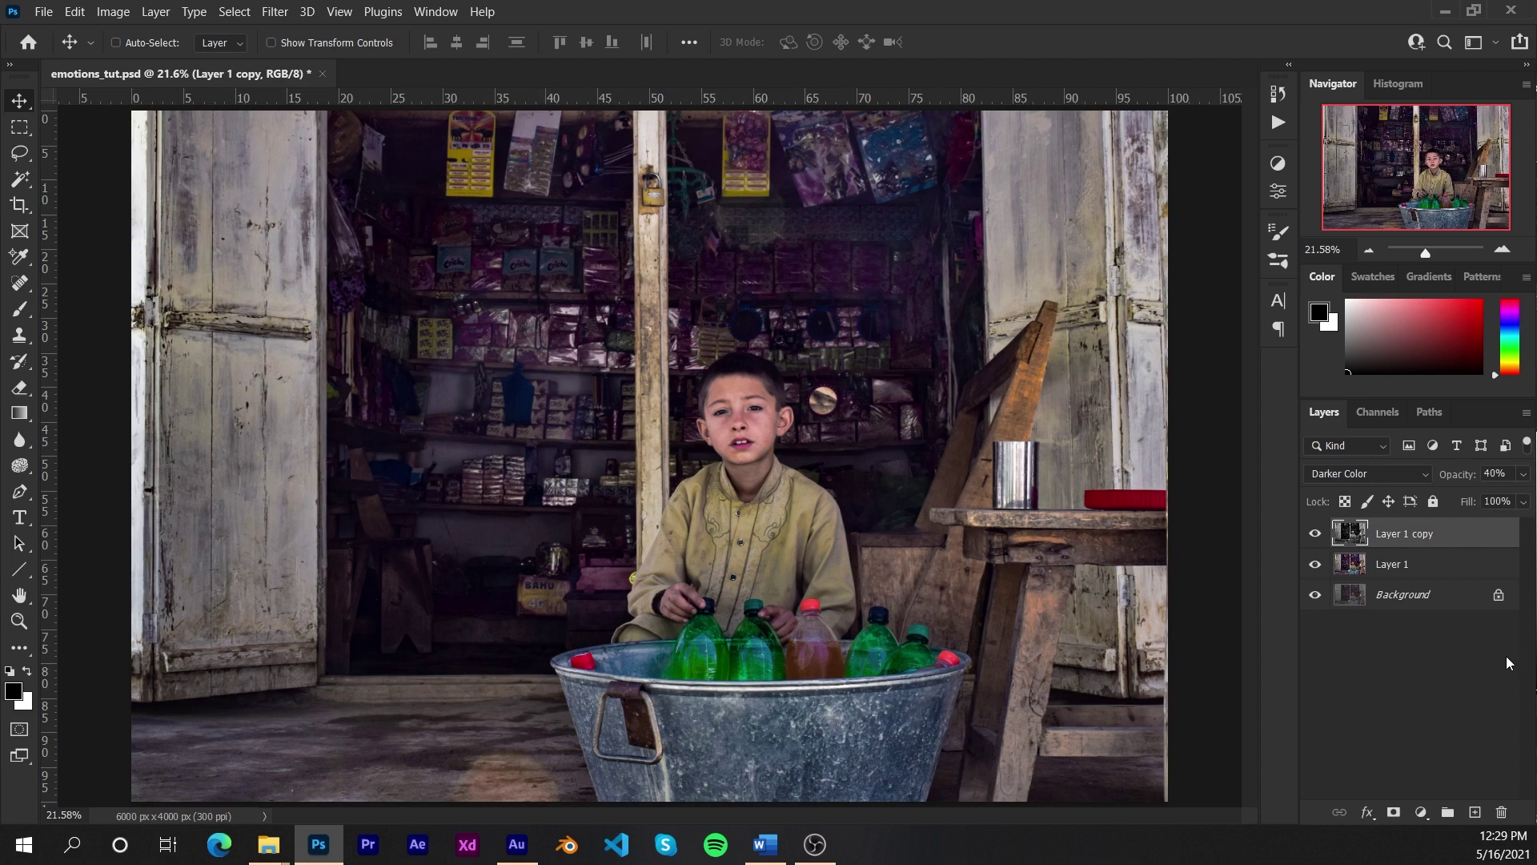
alt+click(1314, 596)
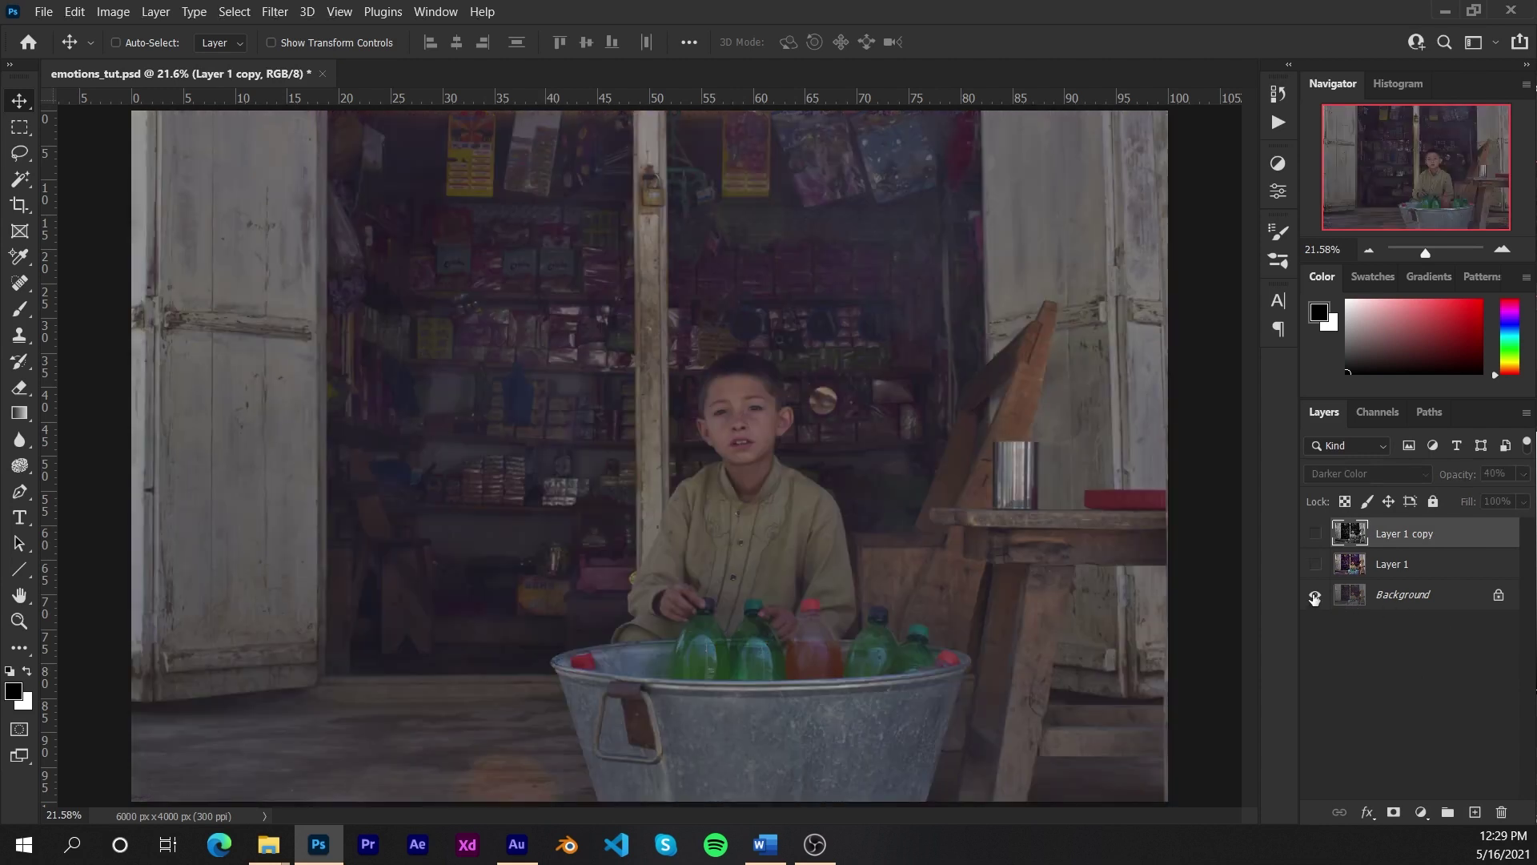
alt+click(1314, 596)
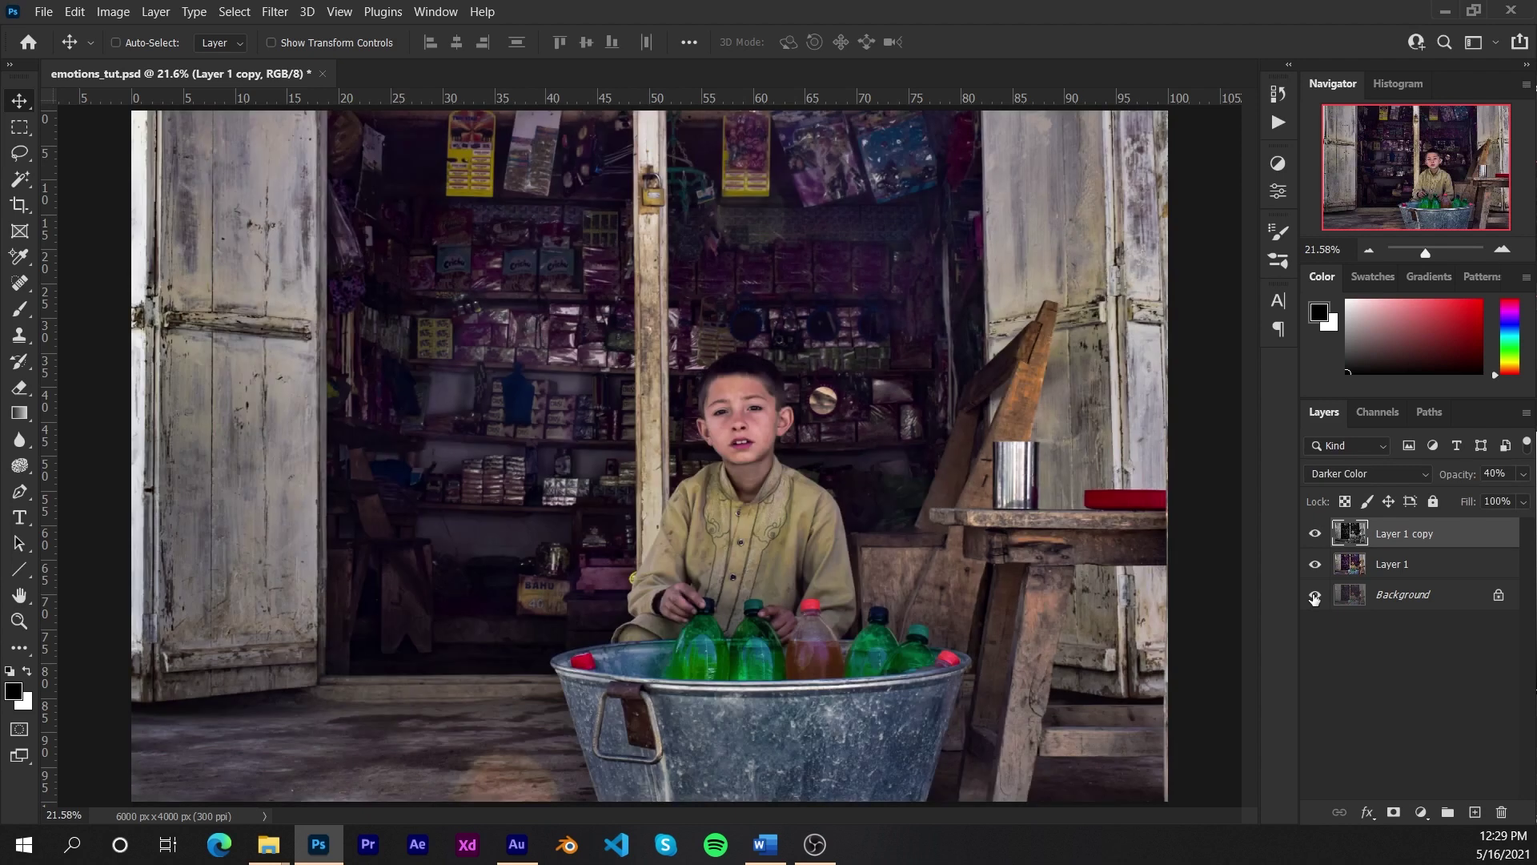
alt+click(1314, 595)
alt+click(1315, 596)
click(1405, 738)
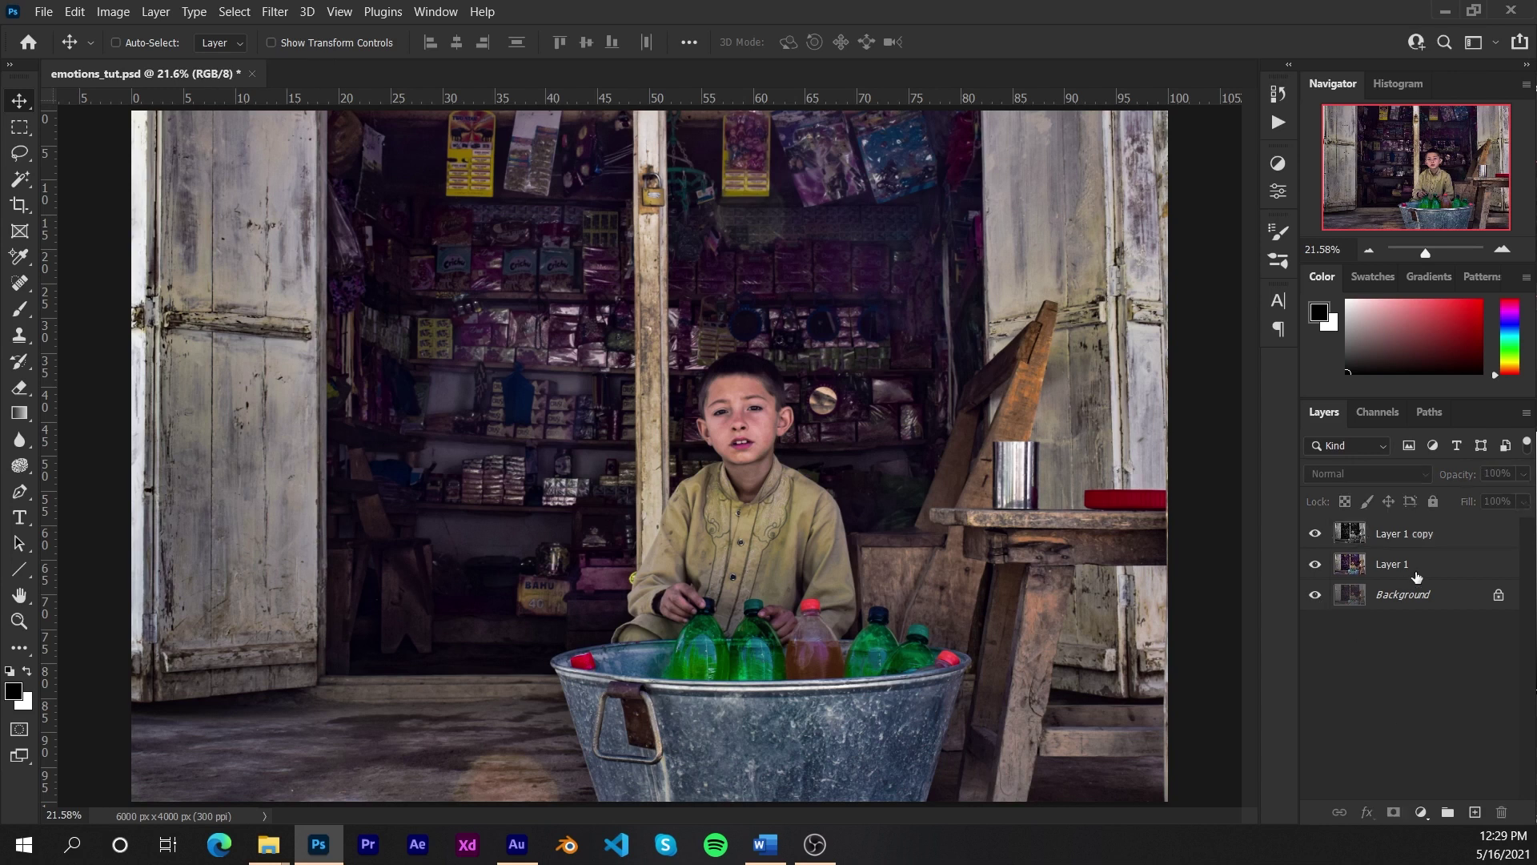
click(1409, 575)
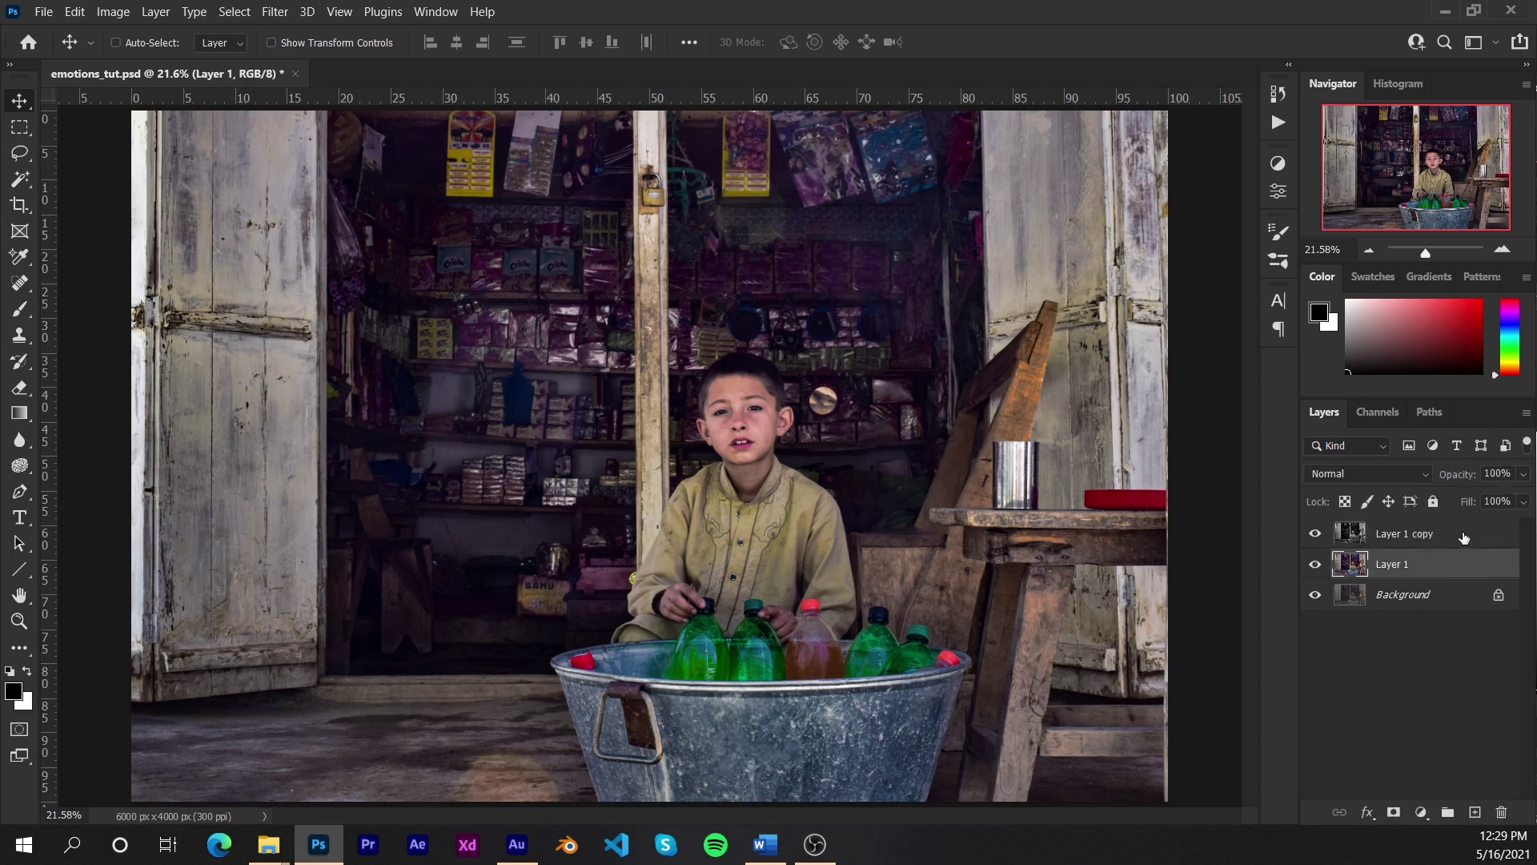
Stamp Layer 1 and its copy into a merged layer (Ctrl+Alt+E) and open Camera Raw Filter
shift+click(1464, 537)
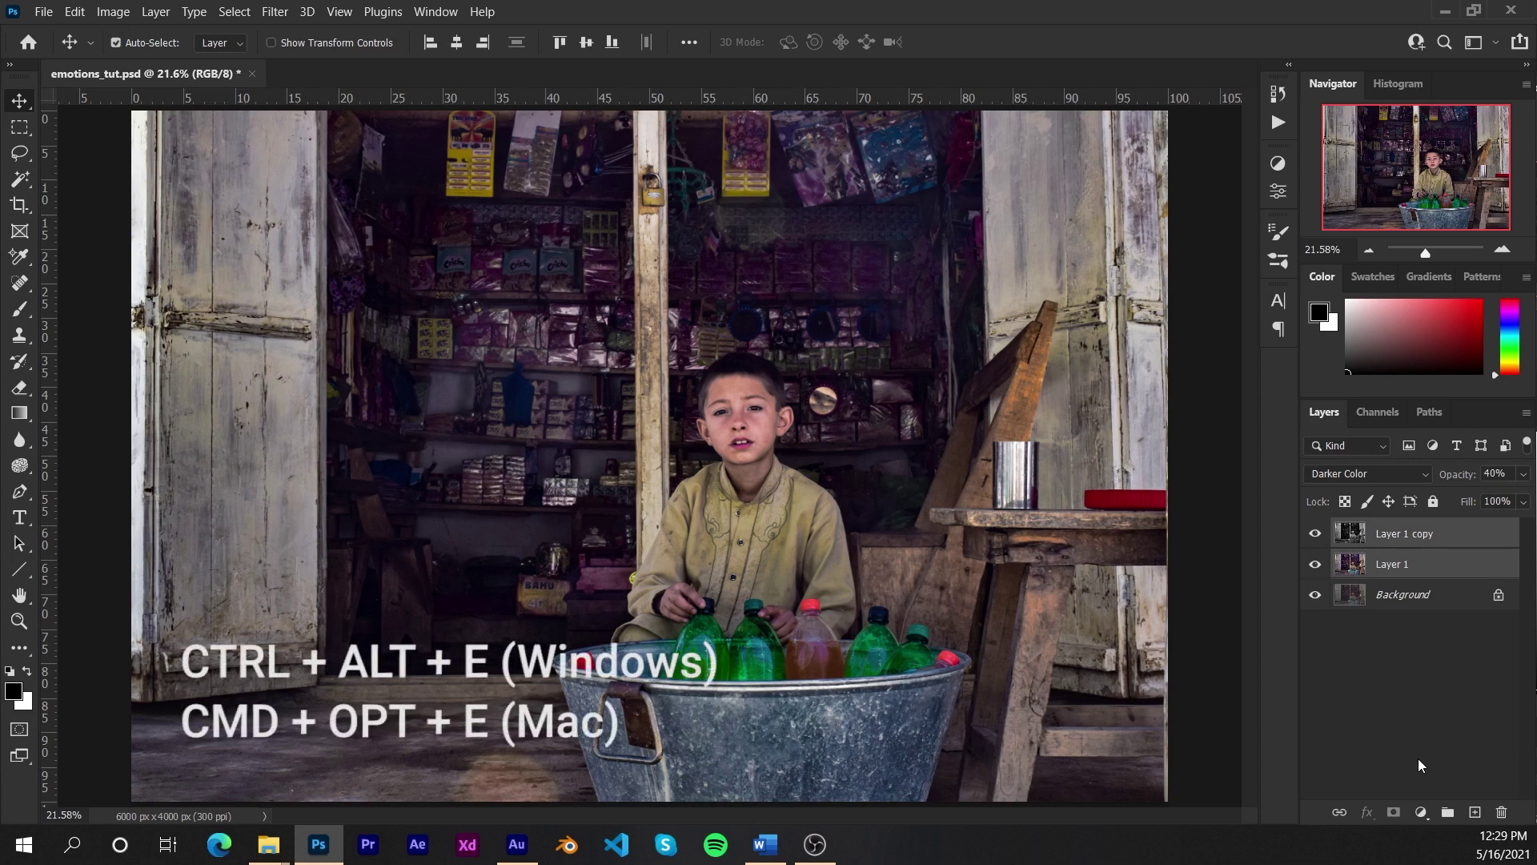
key(ctrl+alt+e)
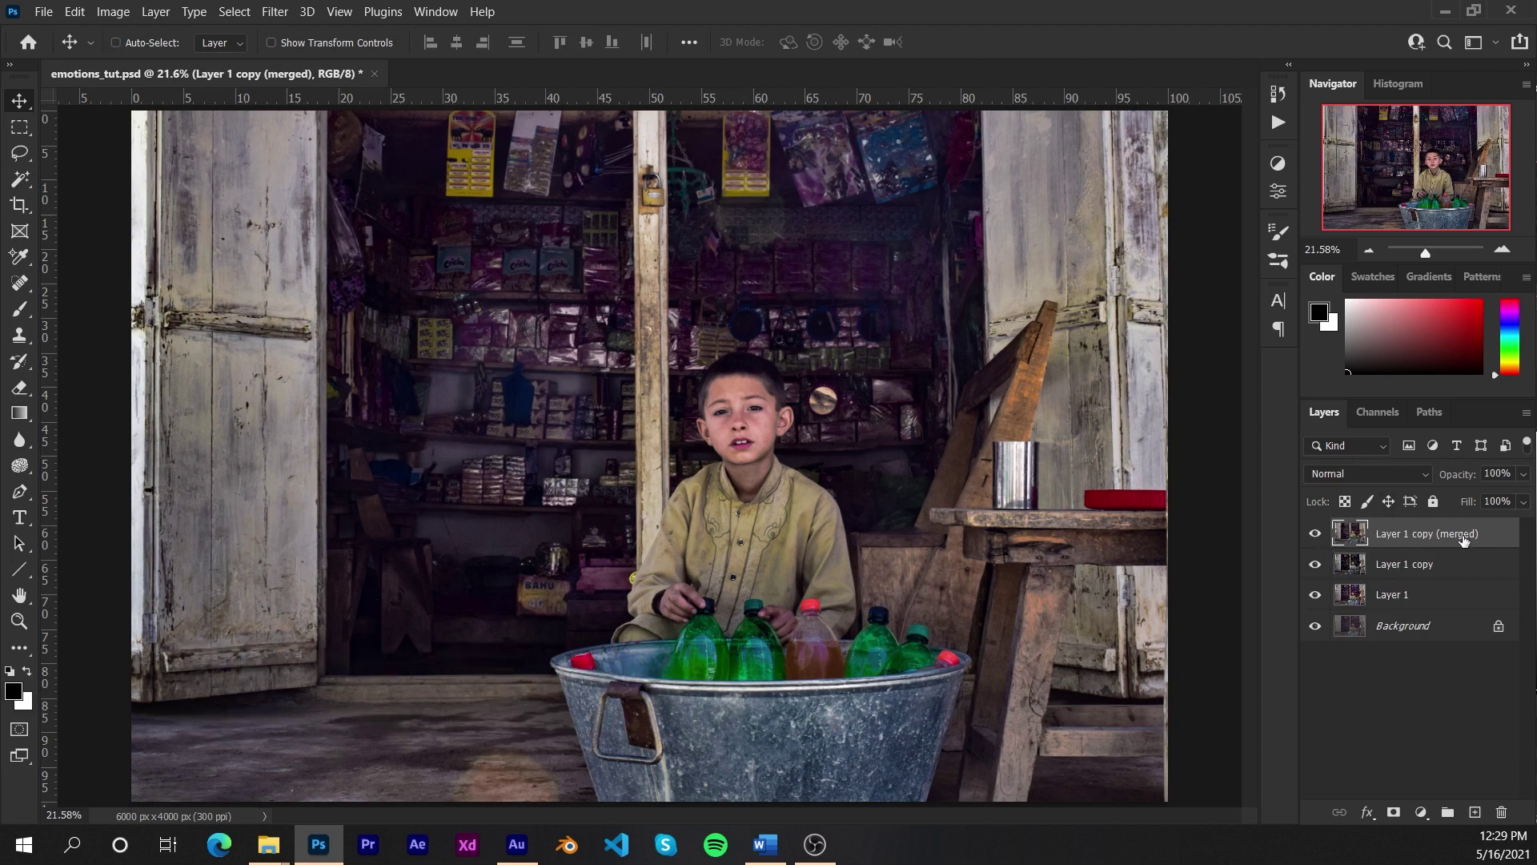
key(ctrl)
key(ctrl)
key(ctrl+shift+a)
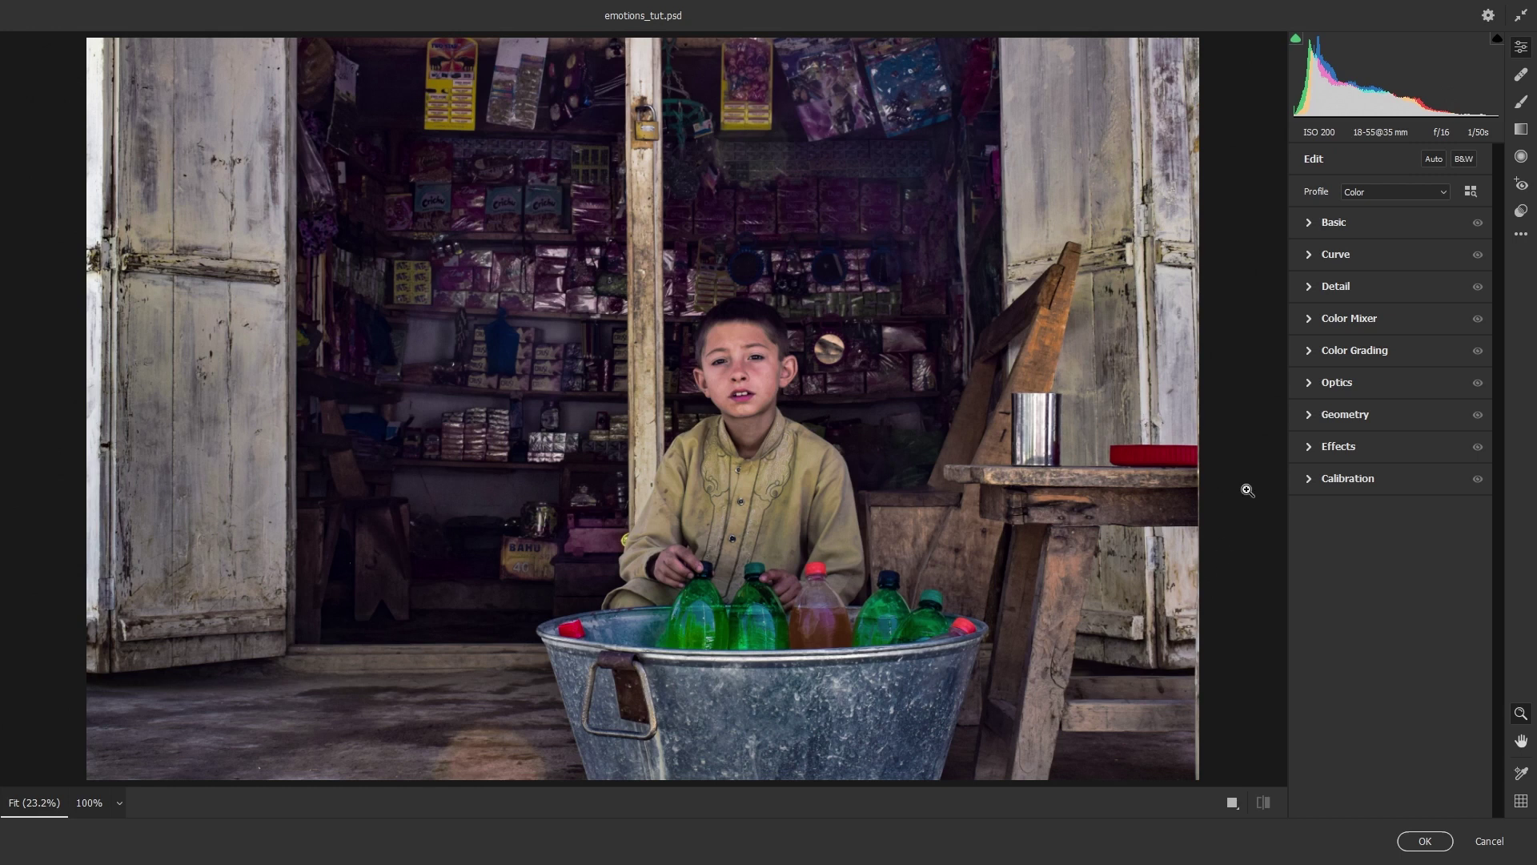
Expand the Color Grading section in Camera Raw's Edit panel
click(1310, 353)
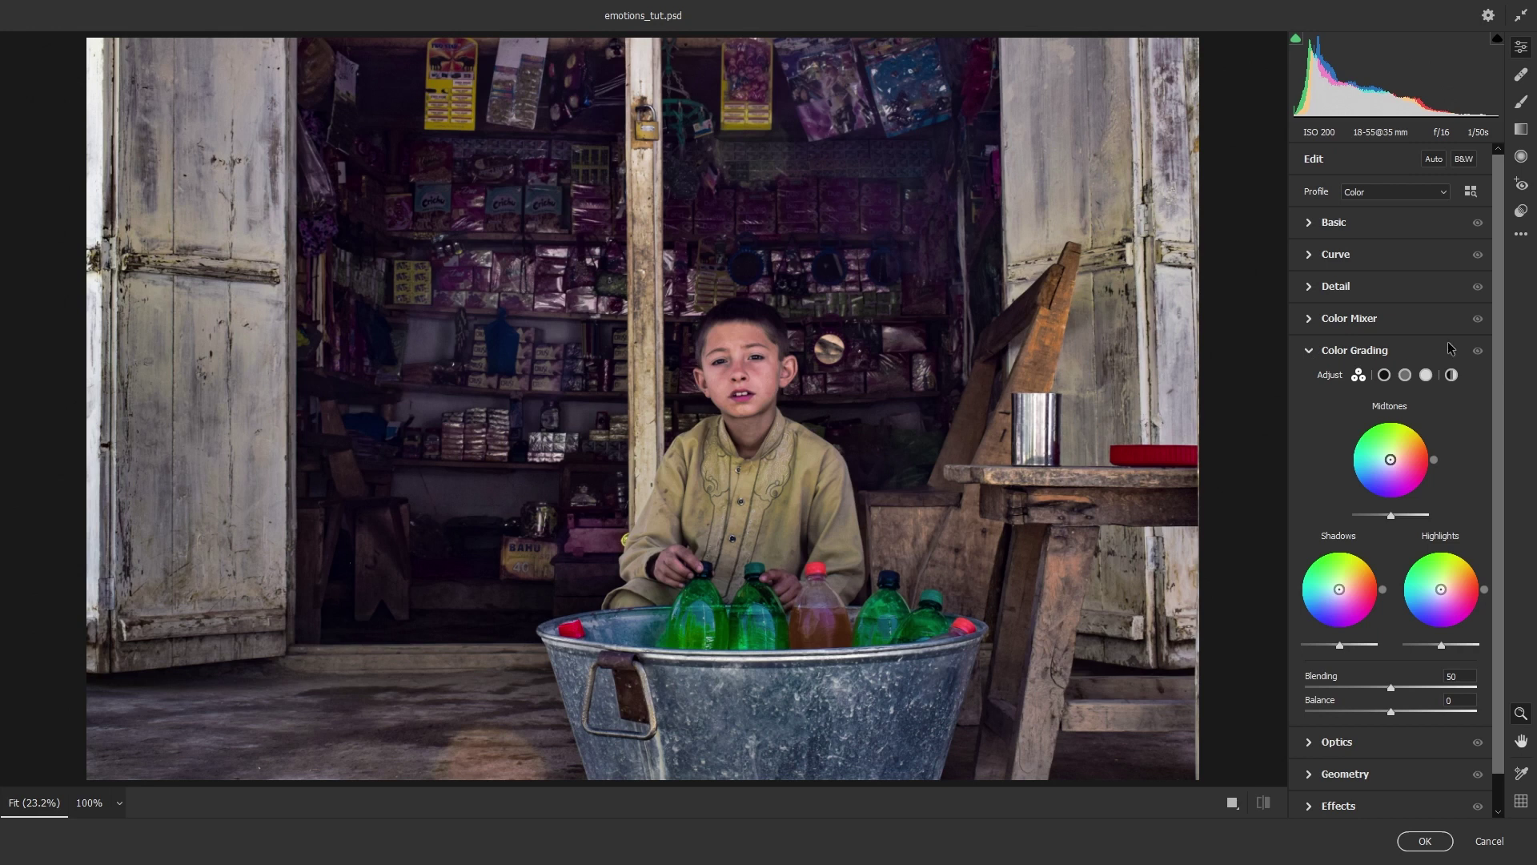
Tint the highlights toward yellow and push the shadows toward blue
scroll(1481, 426, down, 1)
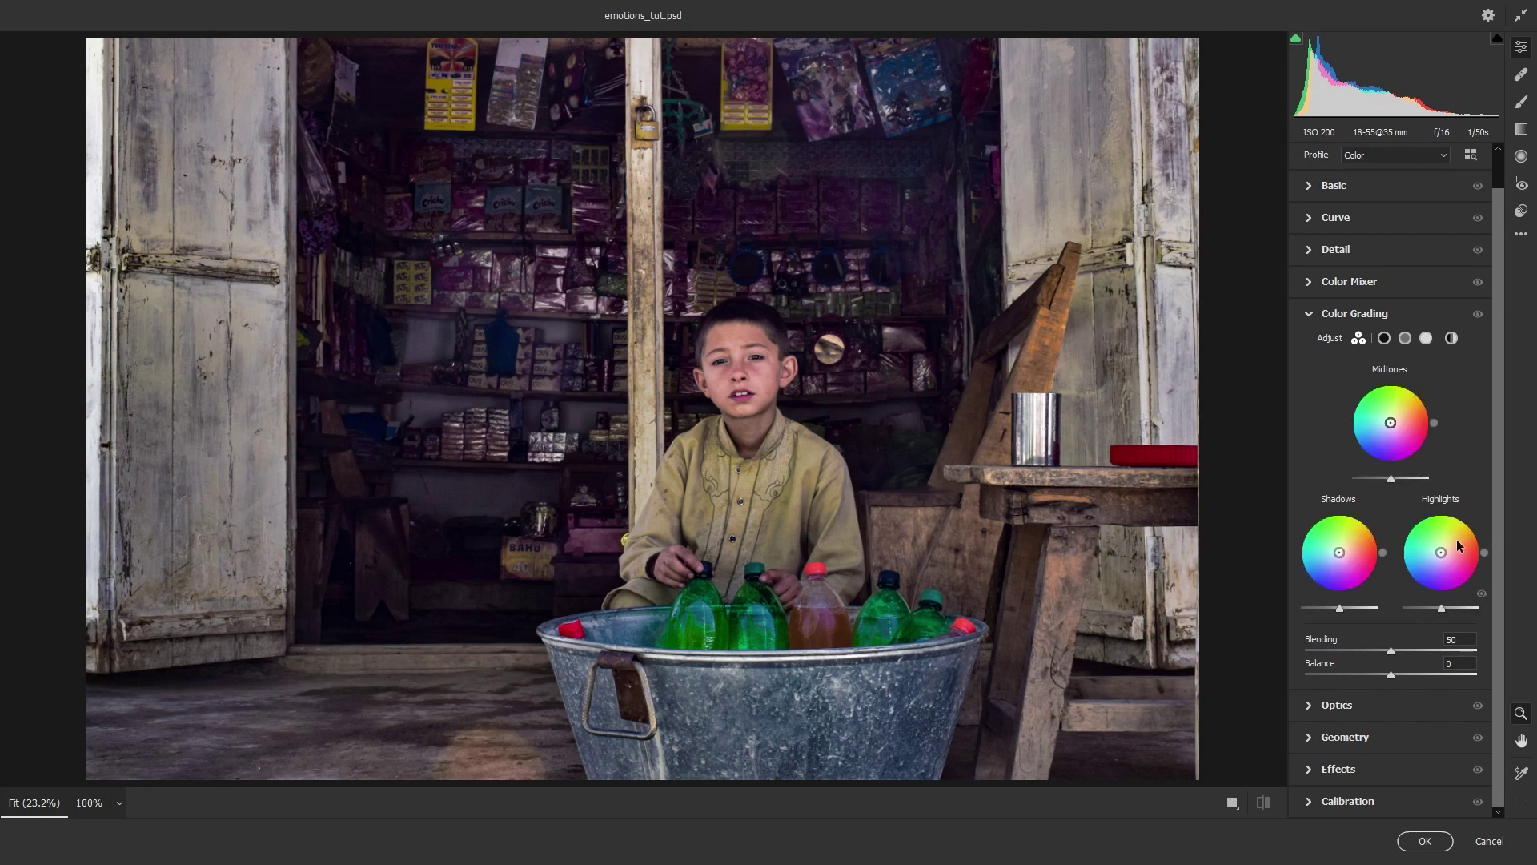
drag(1441, 553, 1454, 532)
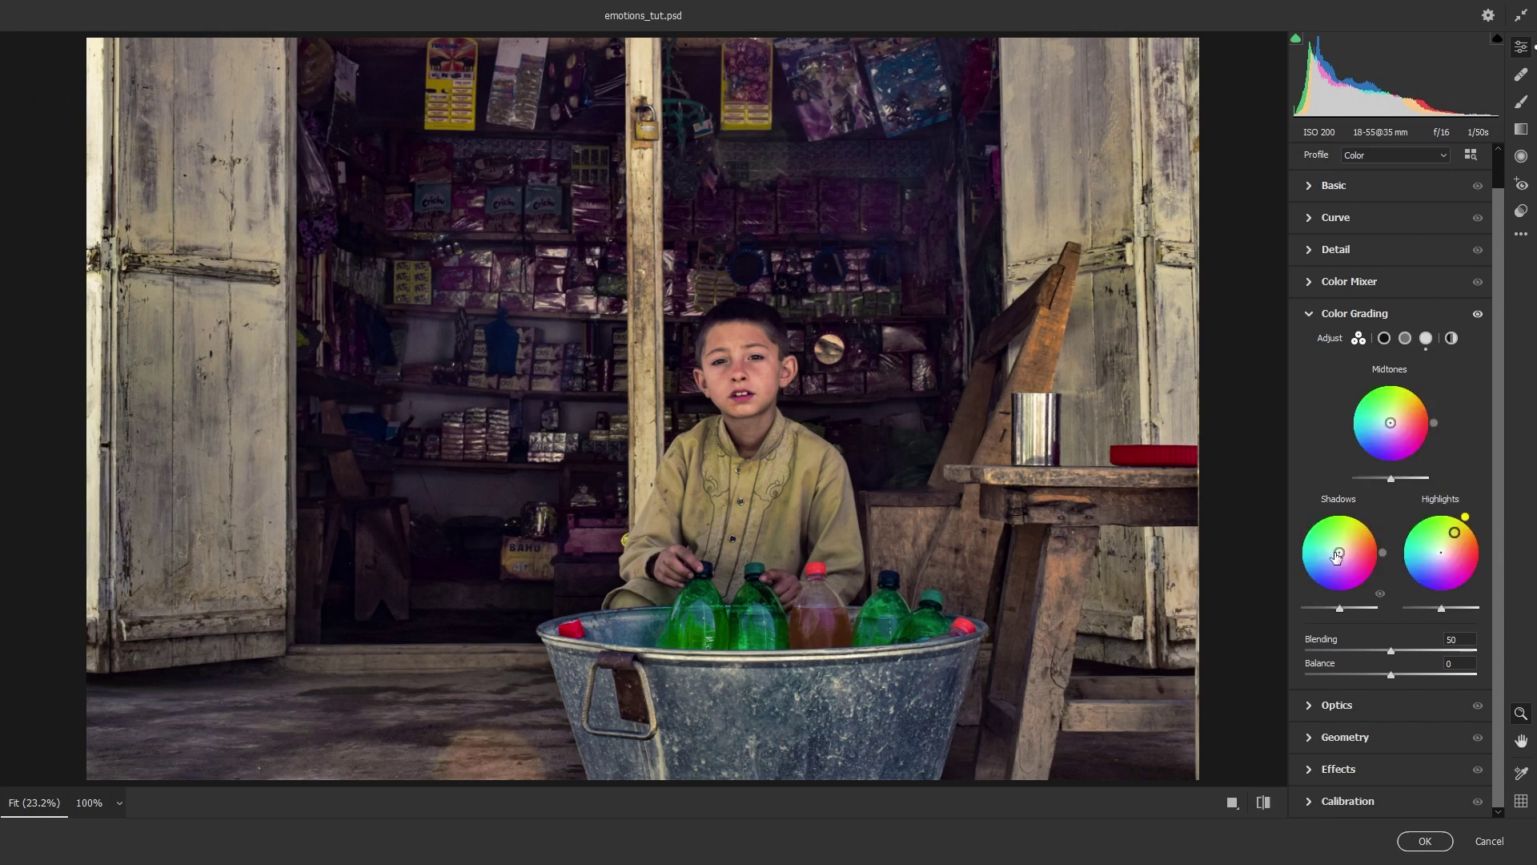
drag(1337, 555, 1334, 557)
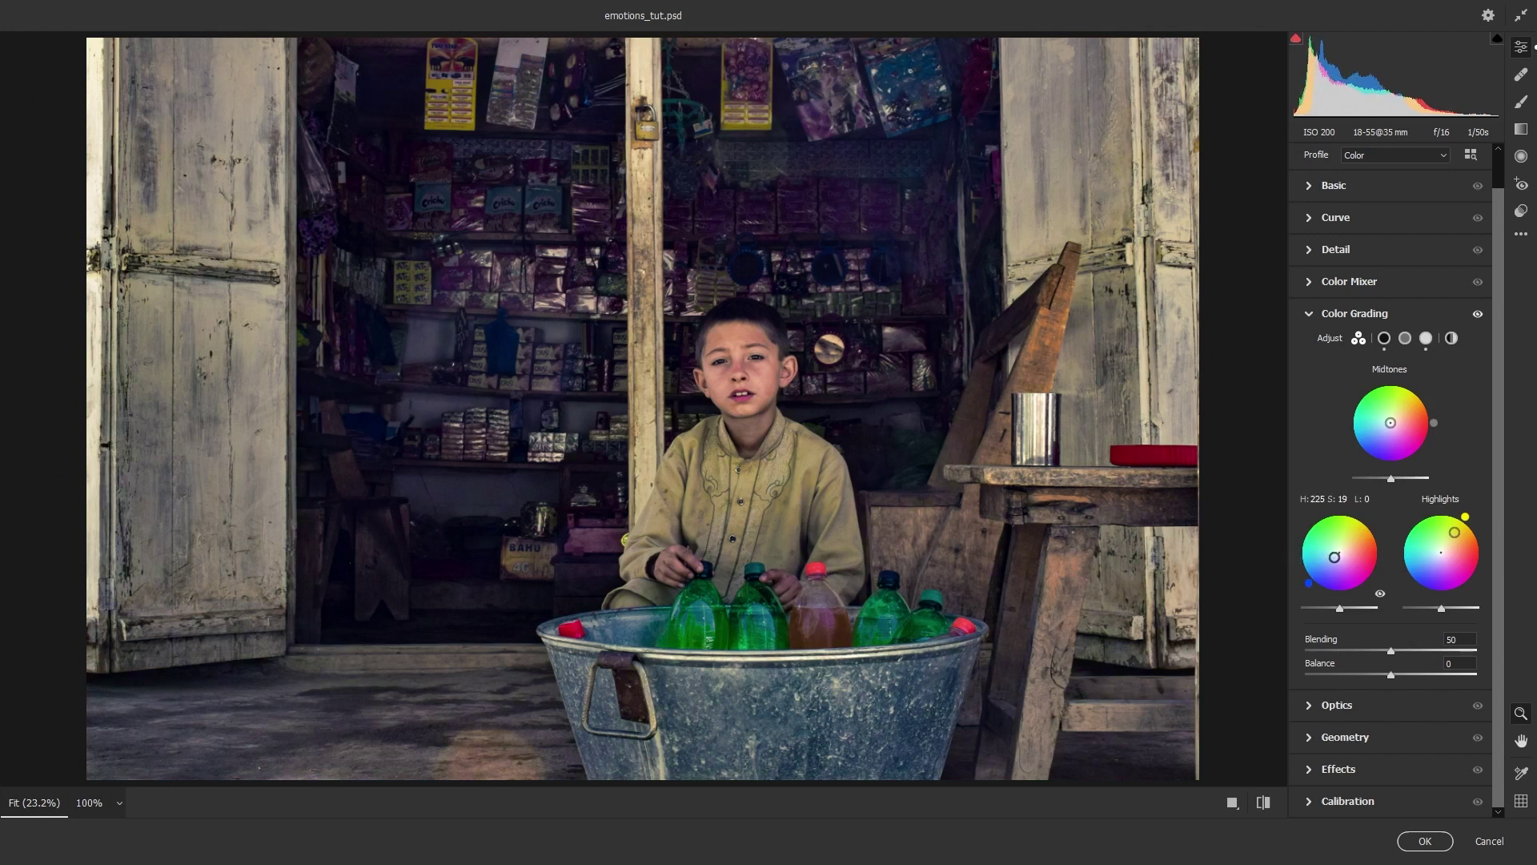
drag(1334, 557, 1331, 560)
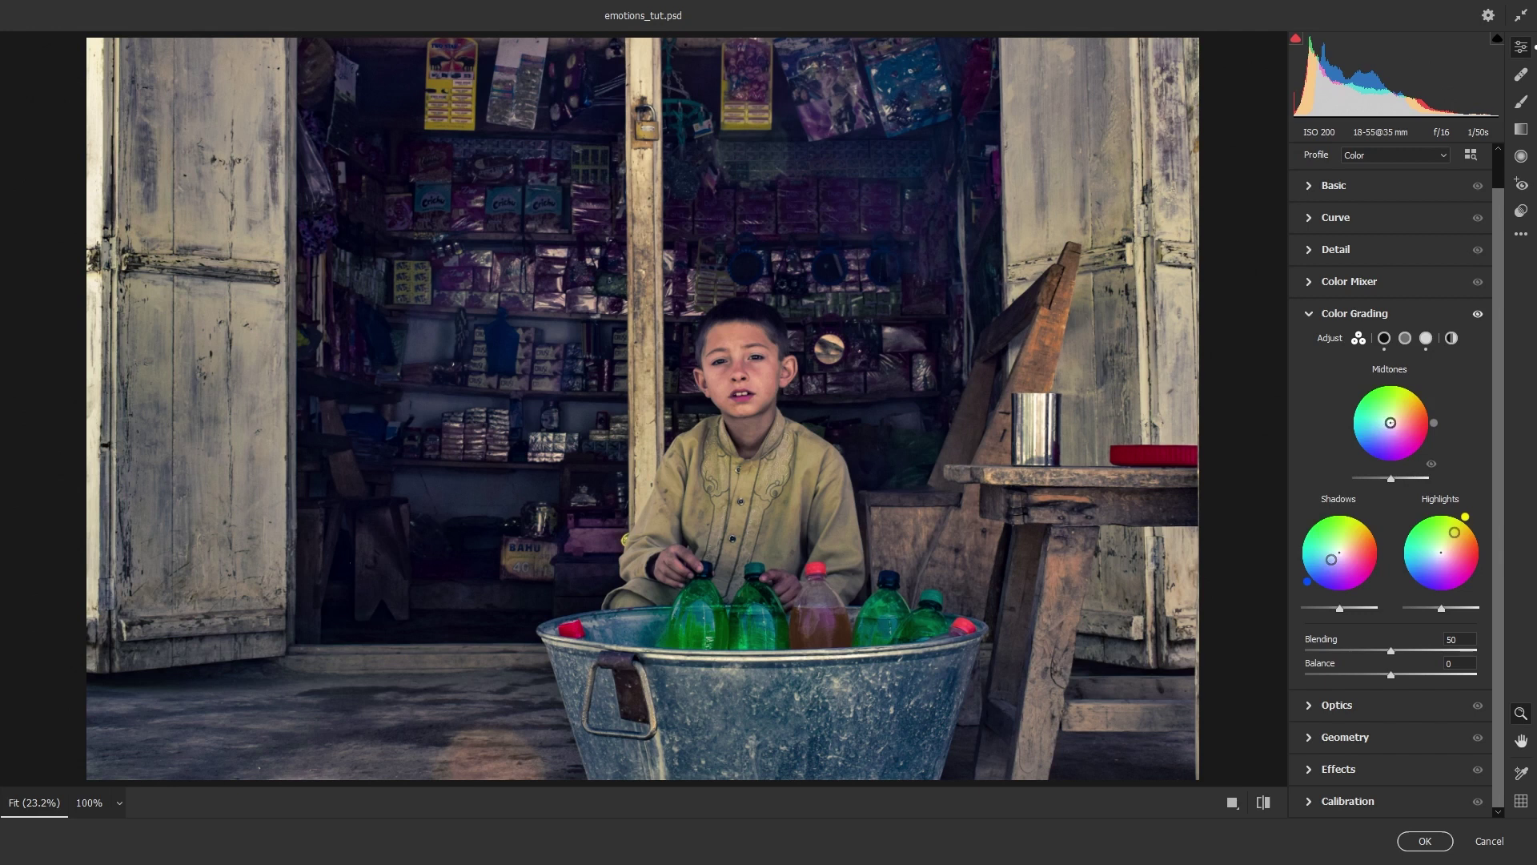
Shift the midtones toward green (about H 149, S 13) and compare with the ungraded photo
drag(1390, 422, 1388, 420)
drag(1388, 420, 1387, 419)
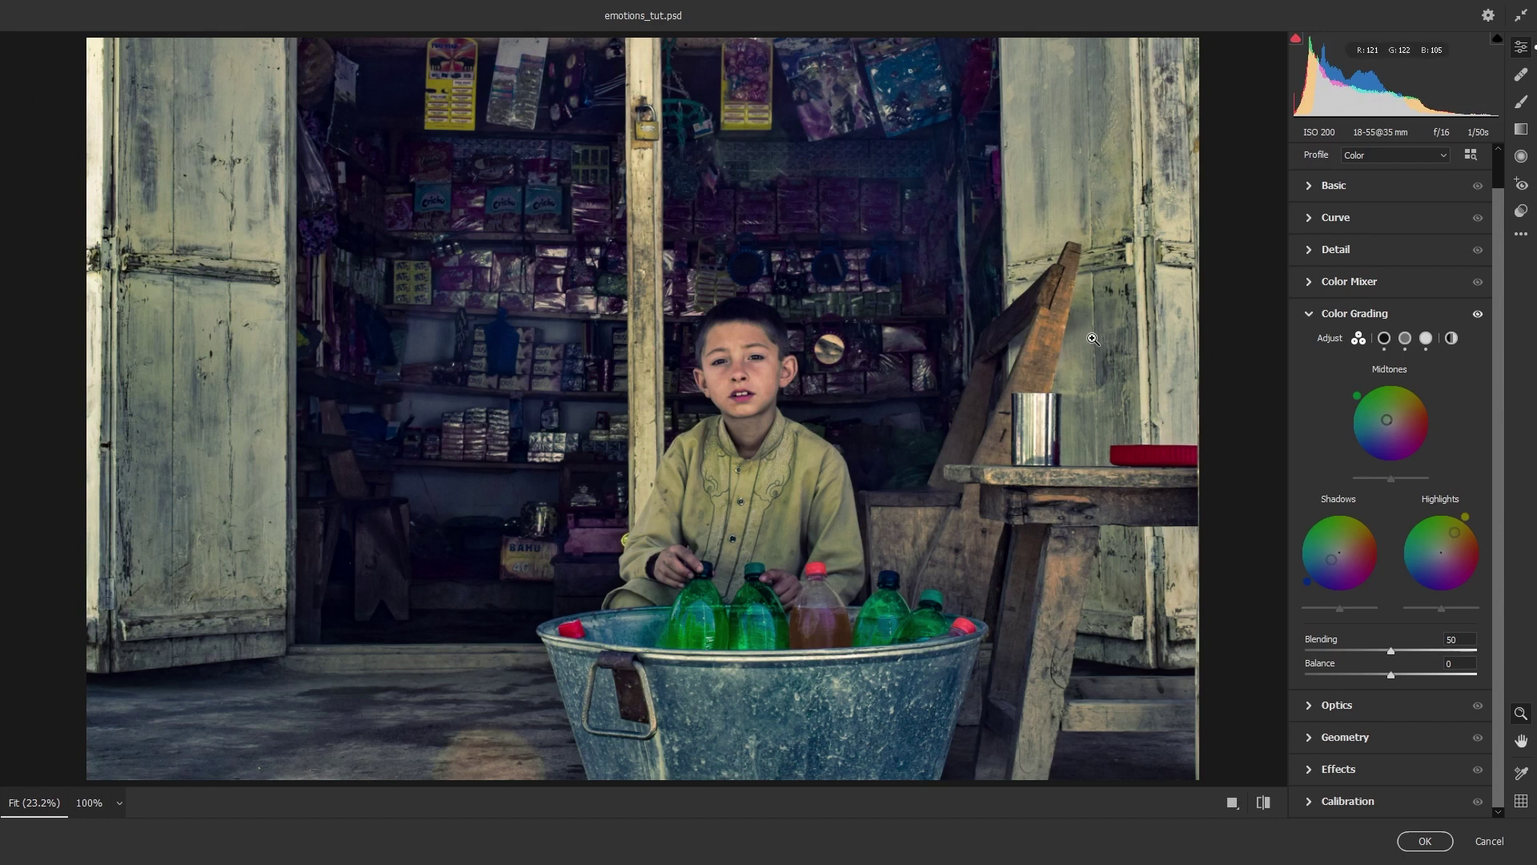
key(ctrl+z)
key(ctrl+shift+z)
click(1315, 318)
Raise the Whites slider to +25 in the Basic panel
click(1310, 225)
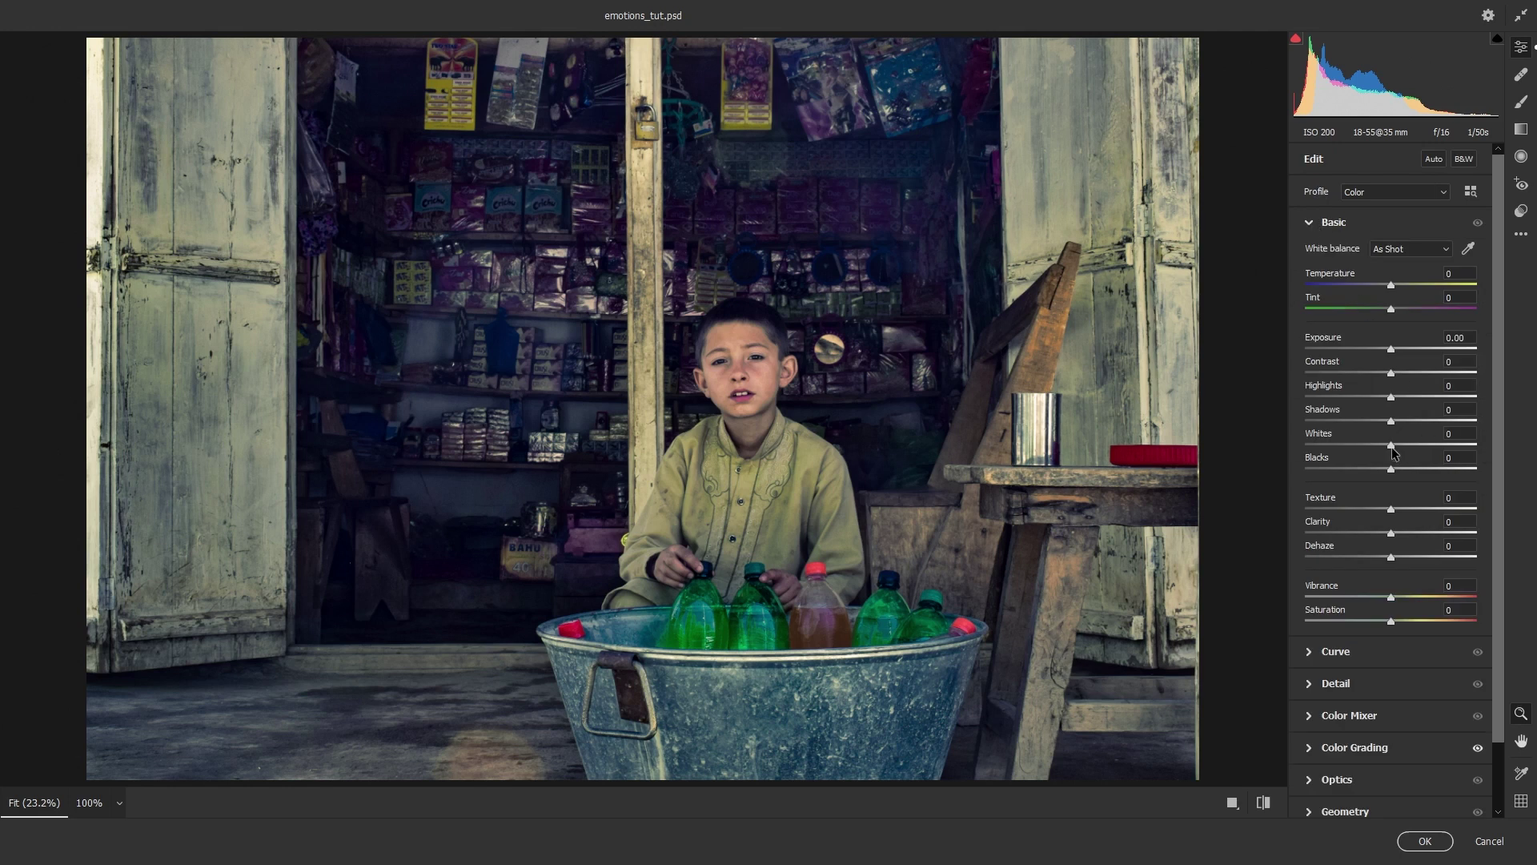
drag(1392, 453, 1414, 447)
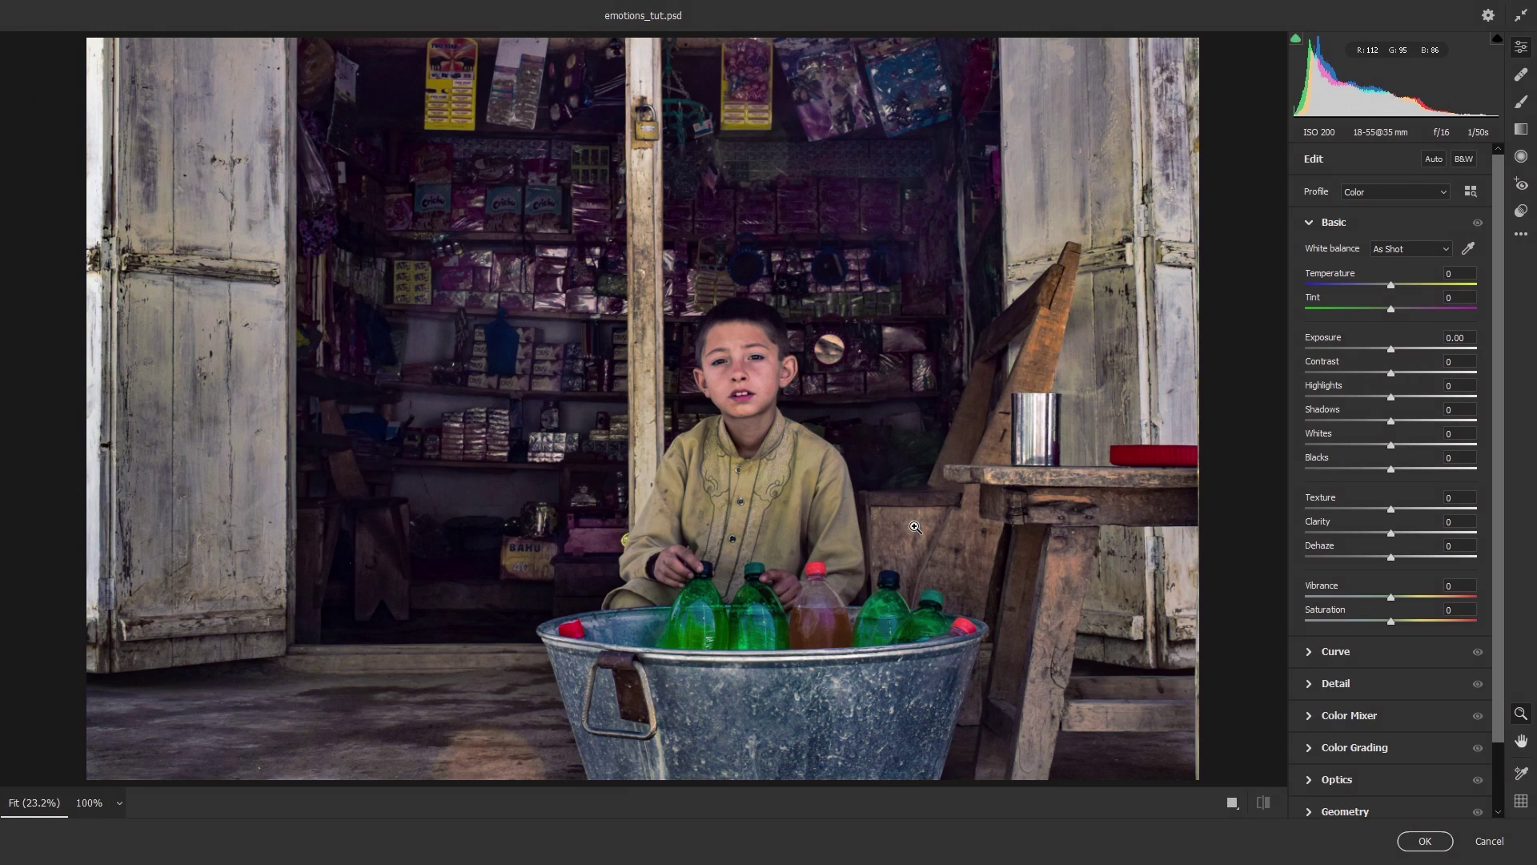
click(1310, 223)
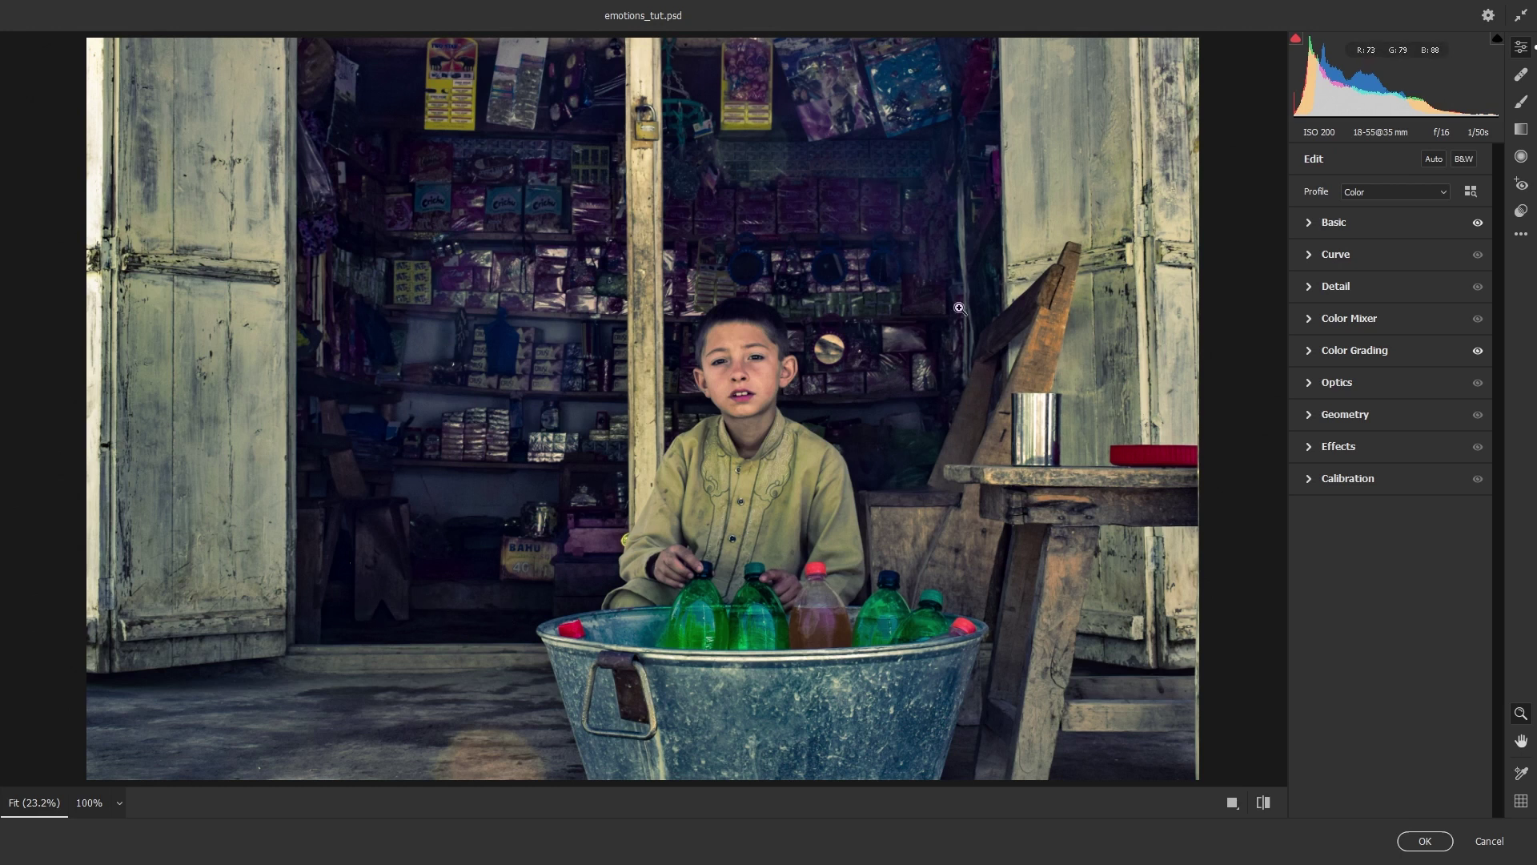
click(1317, 256)
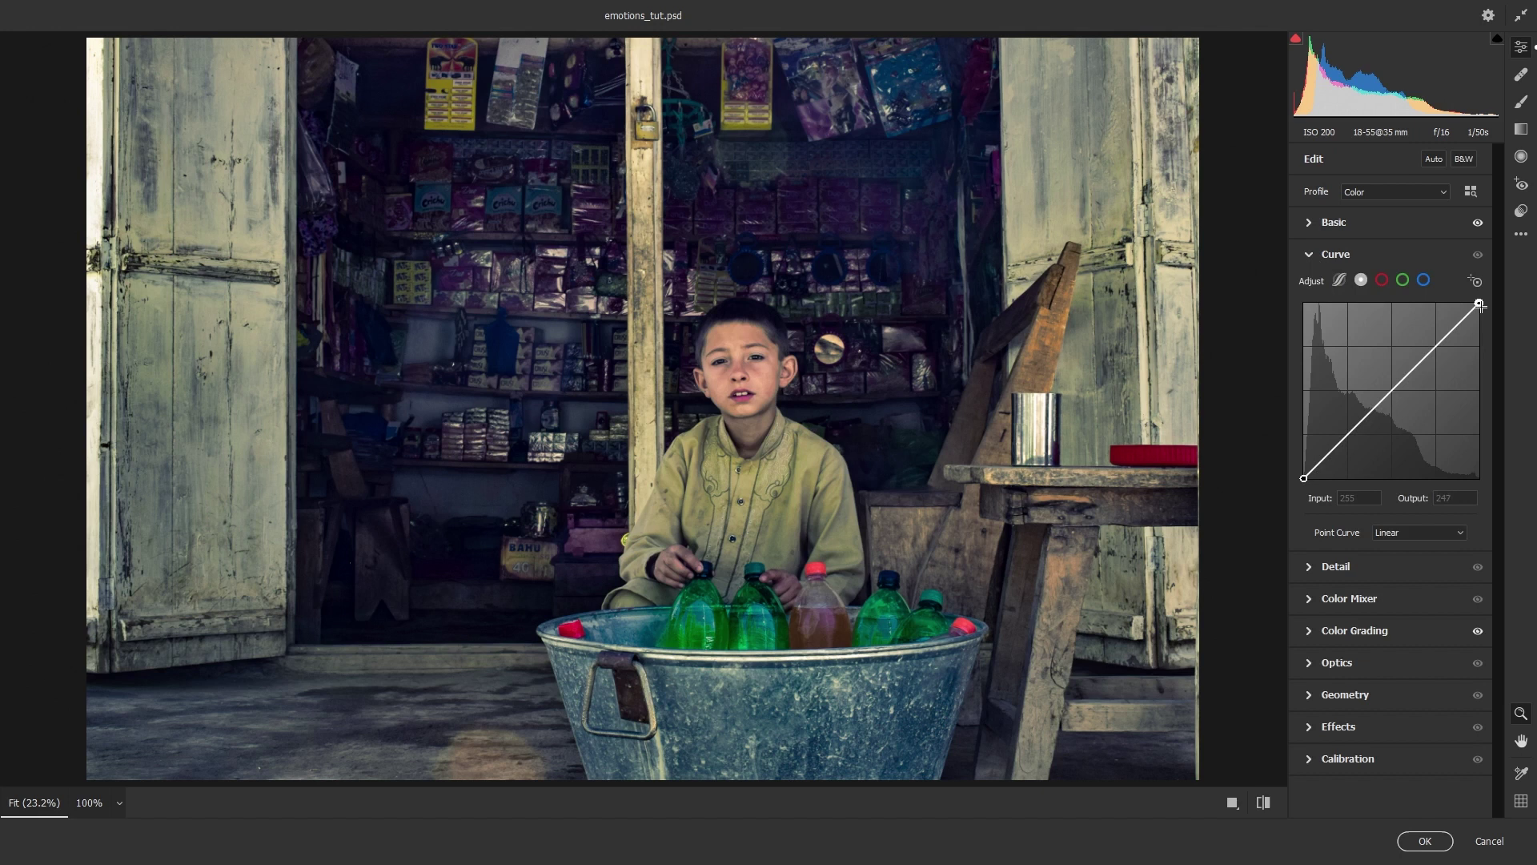
Drag the point curve's white point down to output 239, comparing against the unedited preview
click(1479, 303)
mouse_move(1479, 302)
mouse_down()
mouse_move(1479, 405)
mouse_move(1478, 302)
mouse_move(1385, 303)
mouse_move(1479, 302)
mouse_up()
mouse_move(1479, 303)
mouse_down()
mouse_move(1479, 328)
mouse_move(1478, 313)
mouse_up()
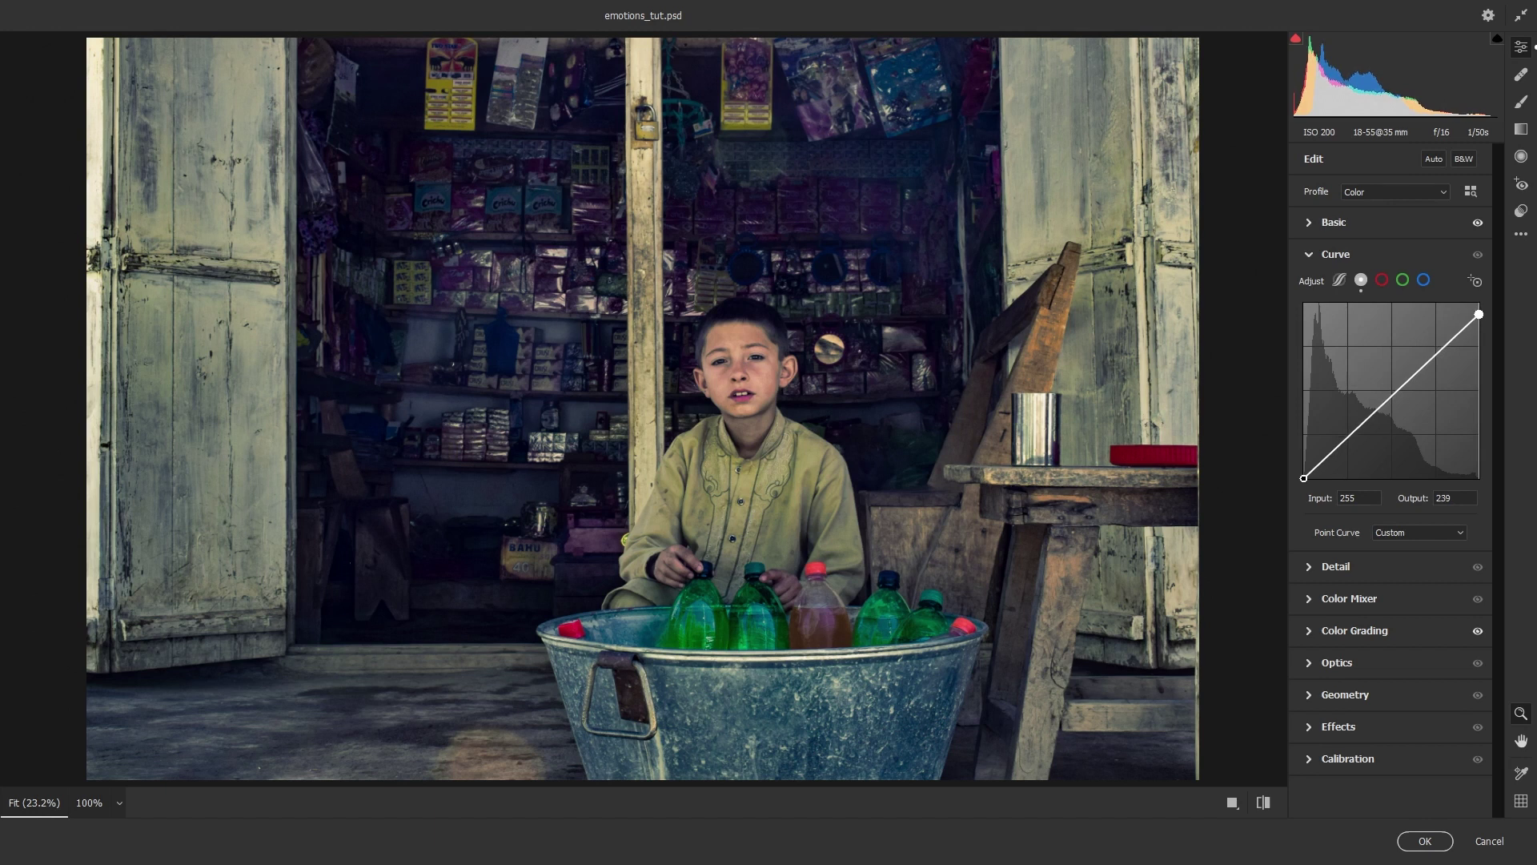
drag(1479, 313, 1479, 313)
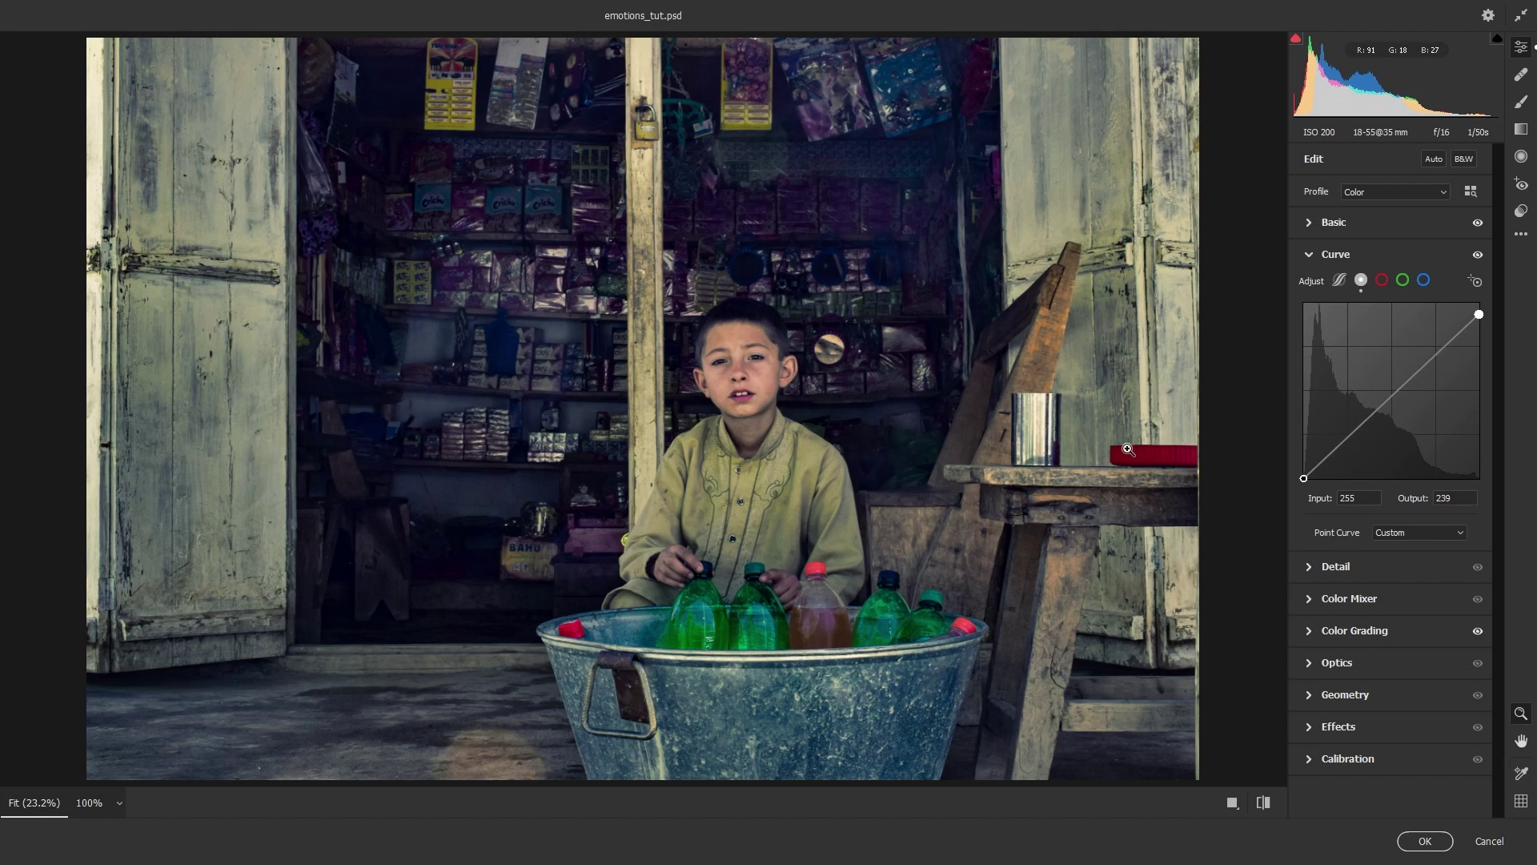
key(p)
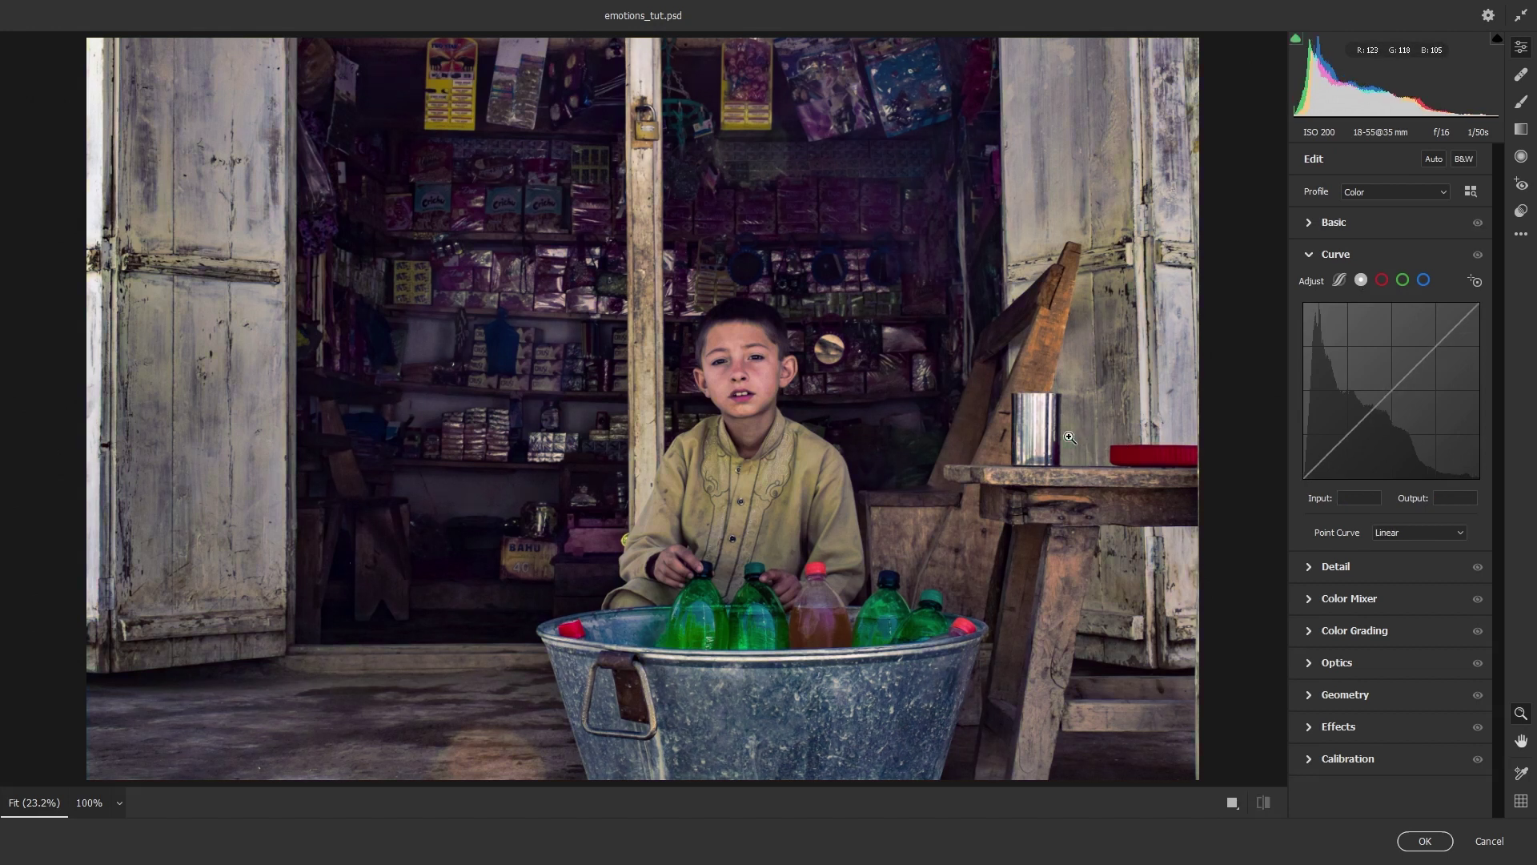
key(p)
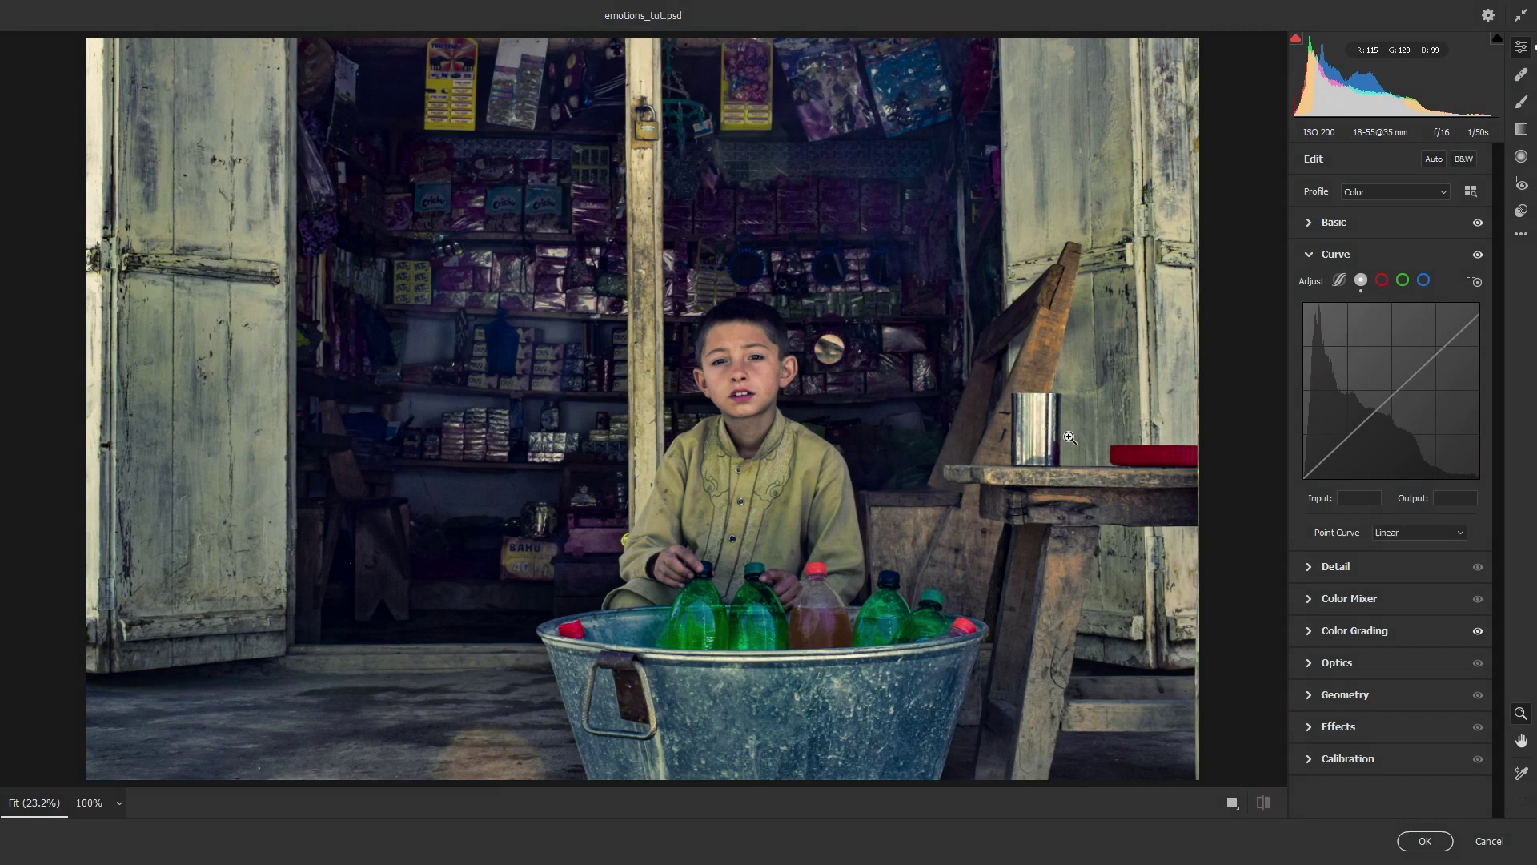
key(p)
key(p)
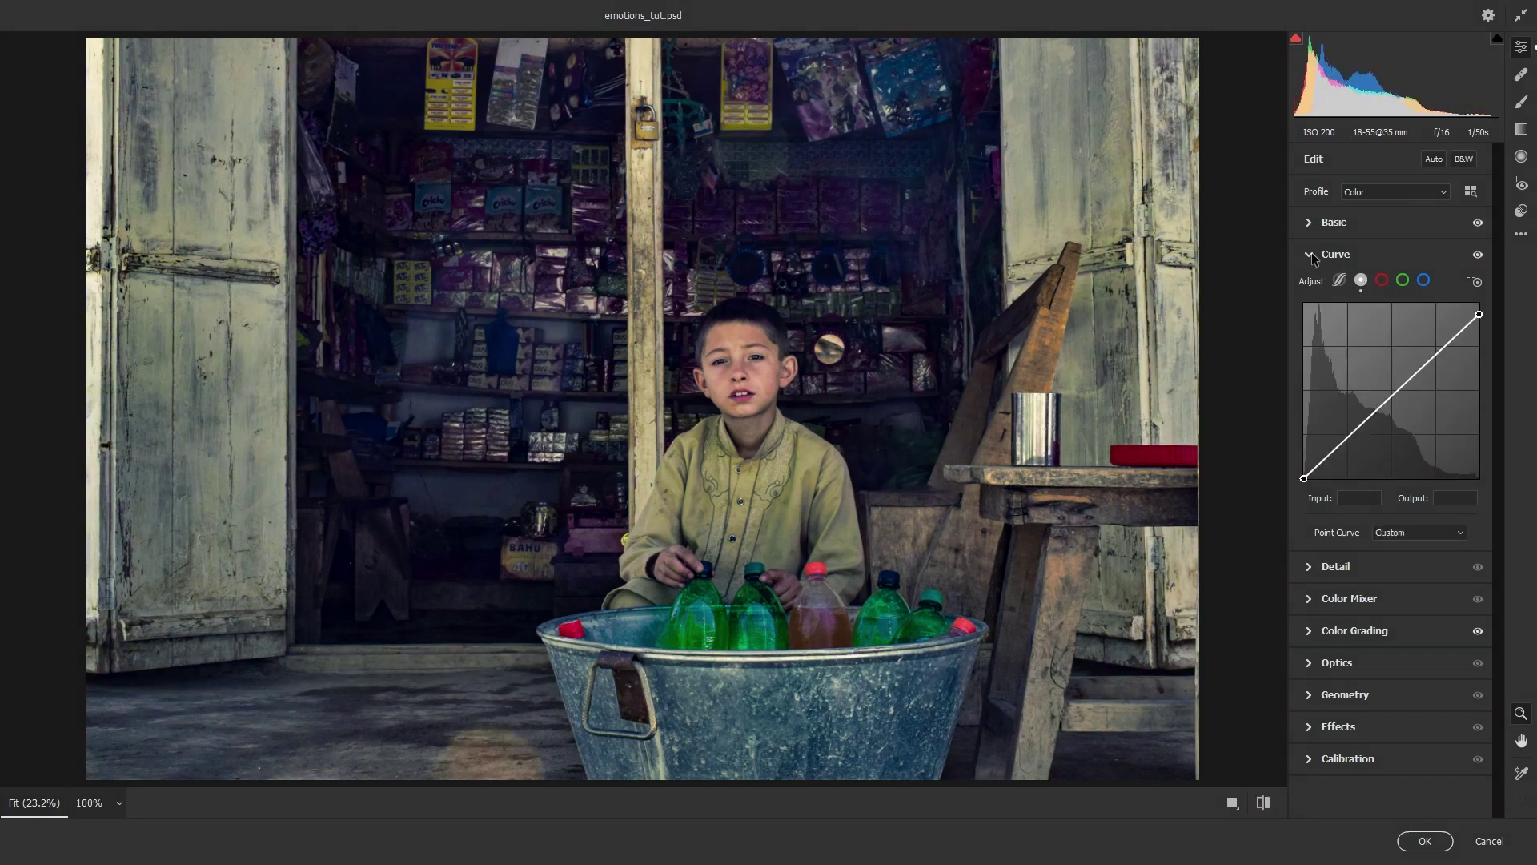
click(1312, 254)
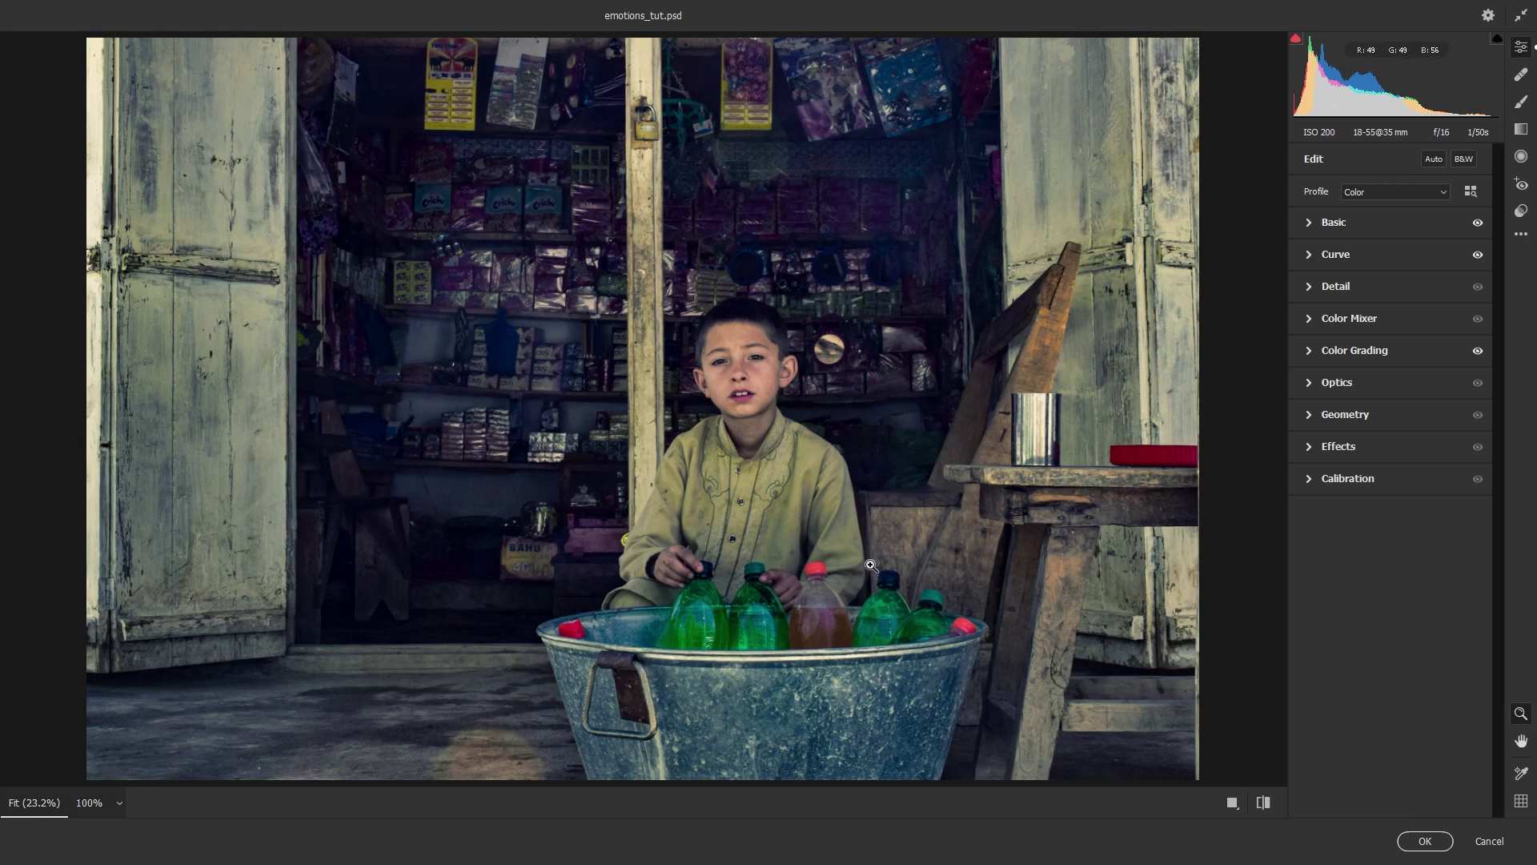
Set Effects Vignetting to -46 and confirm Camera Raw with OK
click(1309, 456)
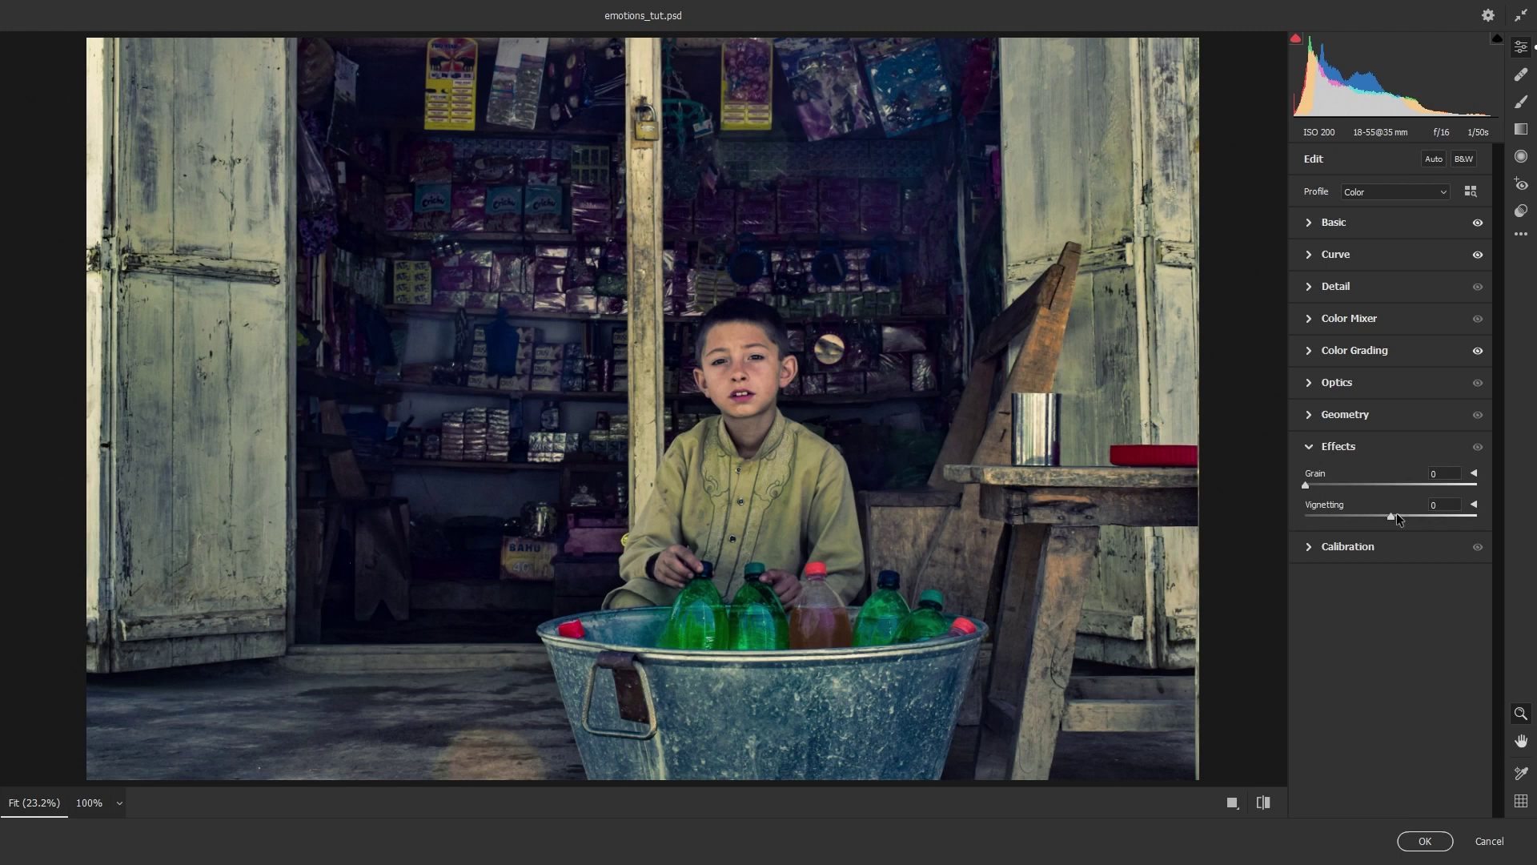
mouse_move(1391, 517)
mouse_down()
mouse_move(1457, 520)
mouse_move(1364, 518)
mouse_up()
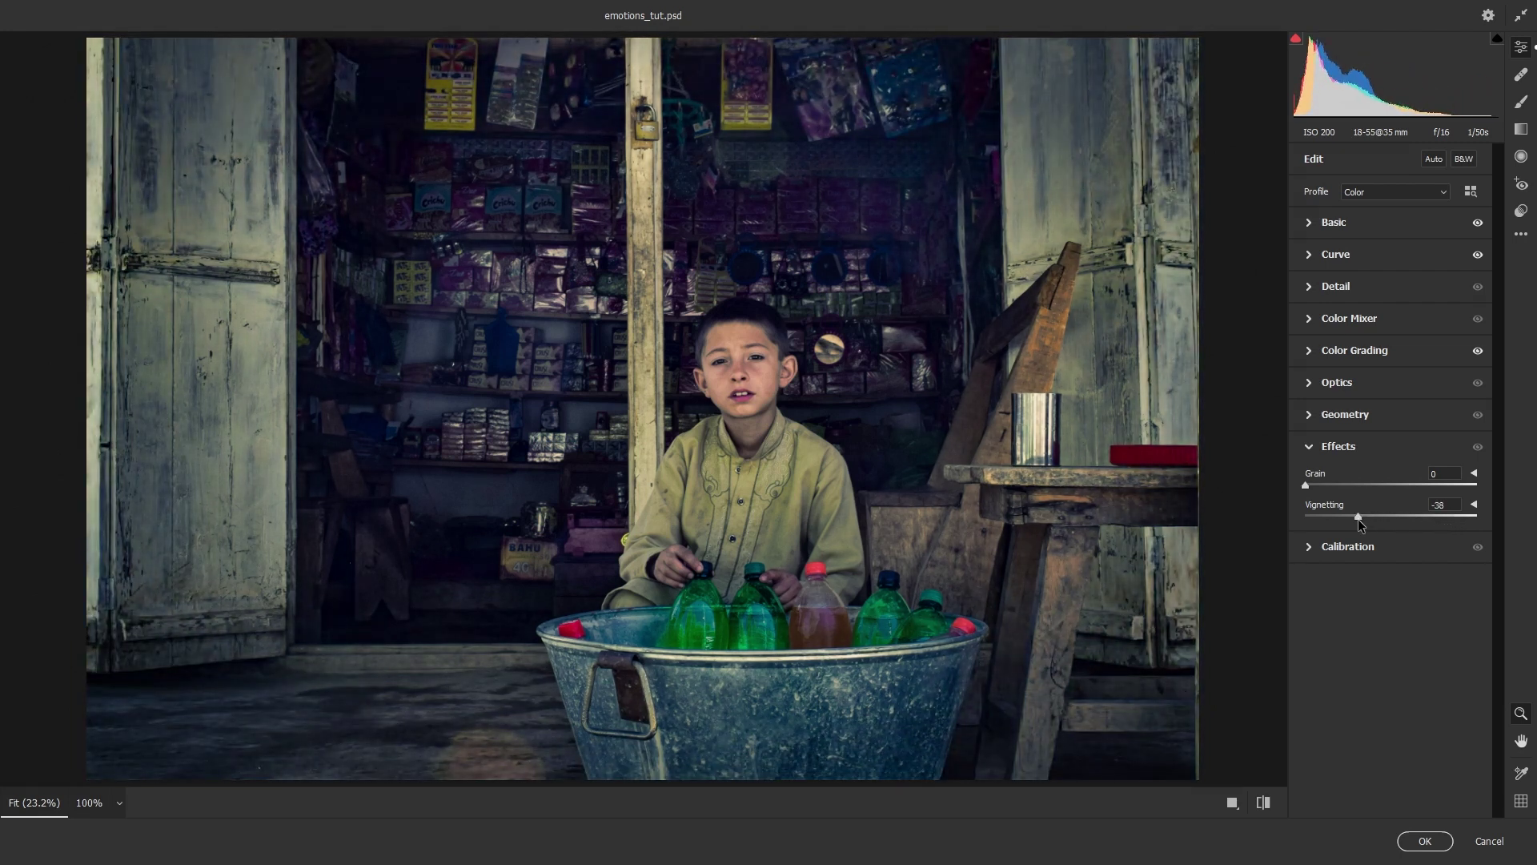
drag(1353, 519, 1351, 519)
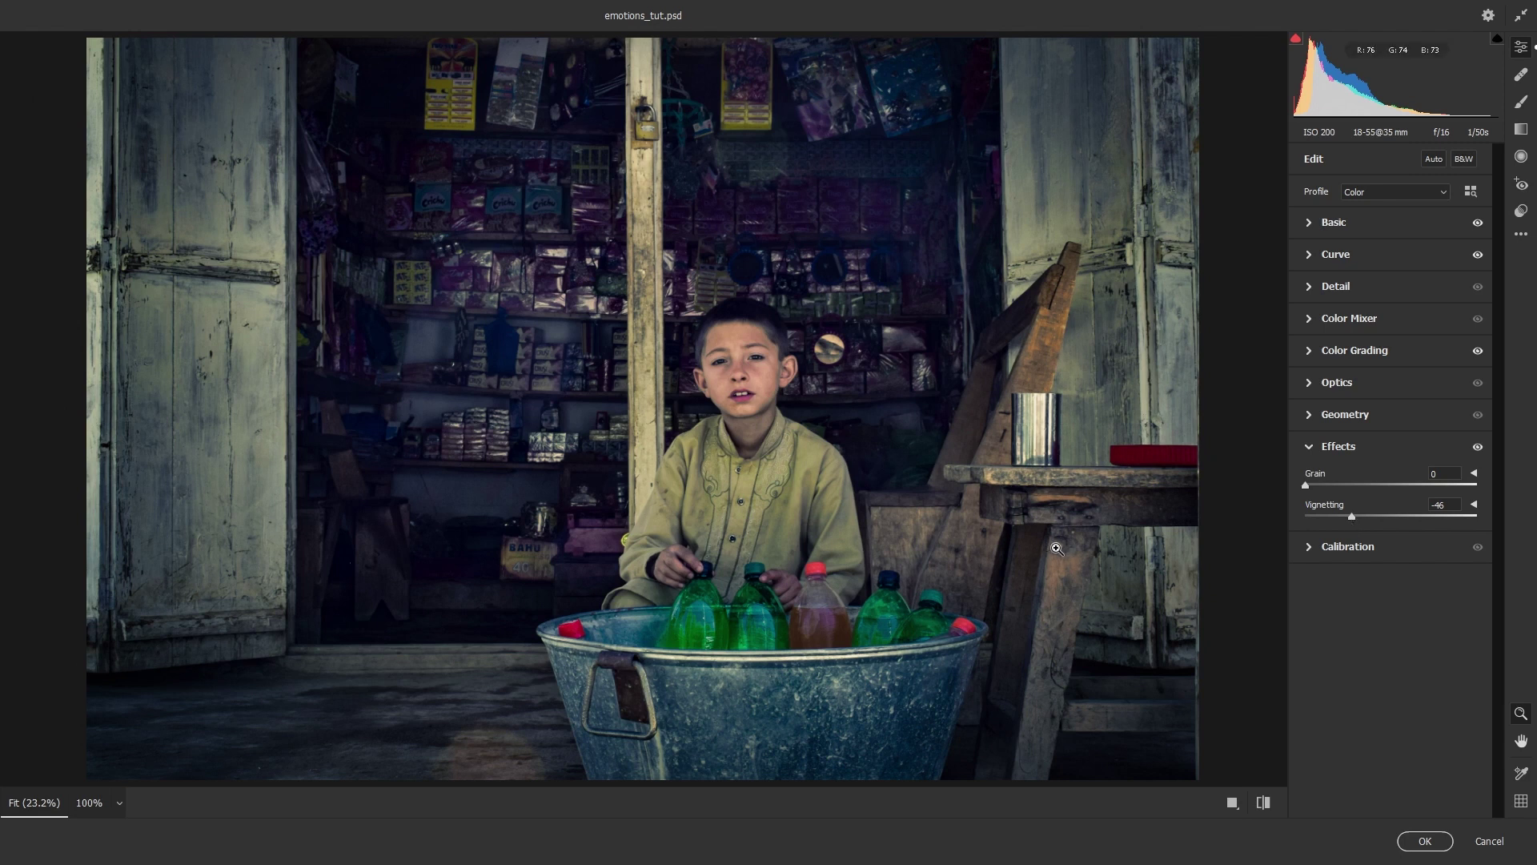
click(1417, 841)
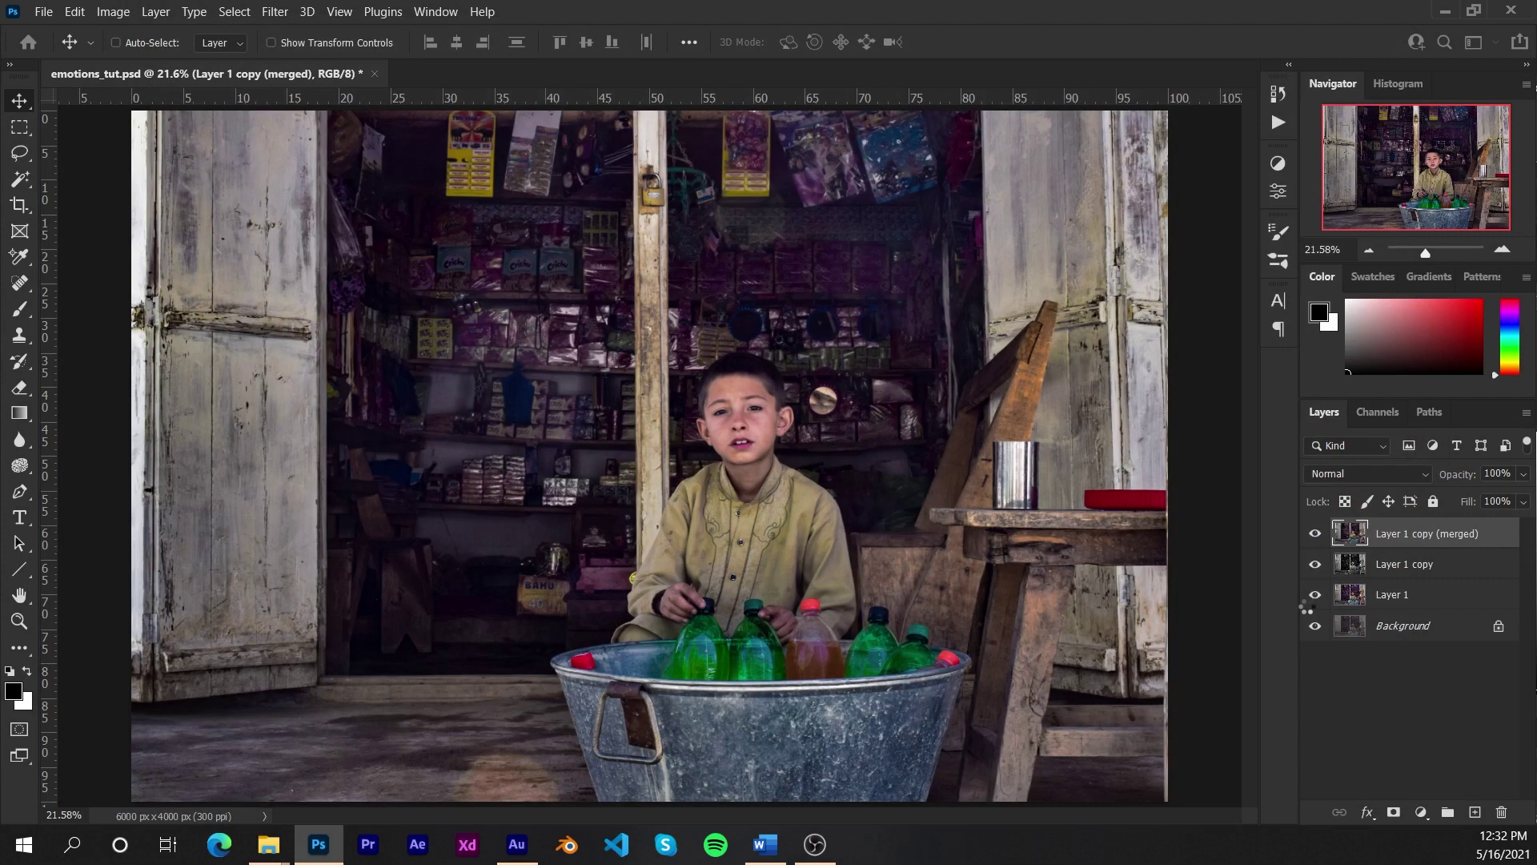
click(1427, 757)
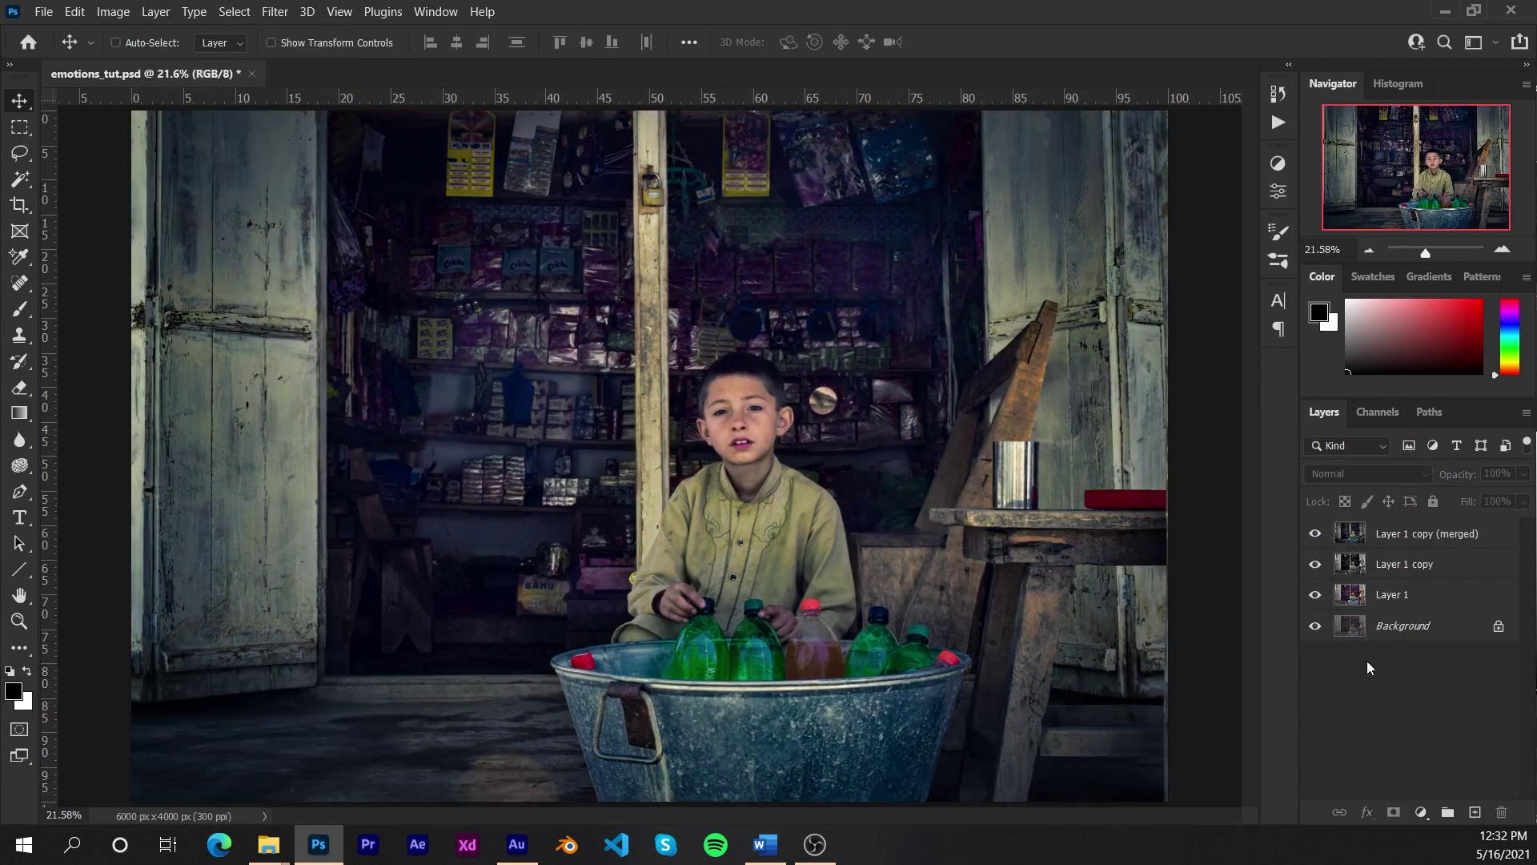
alt+click(1314, 626)
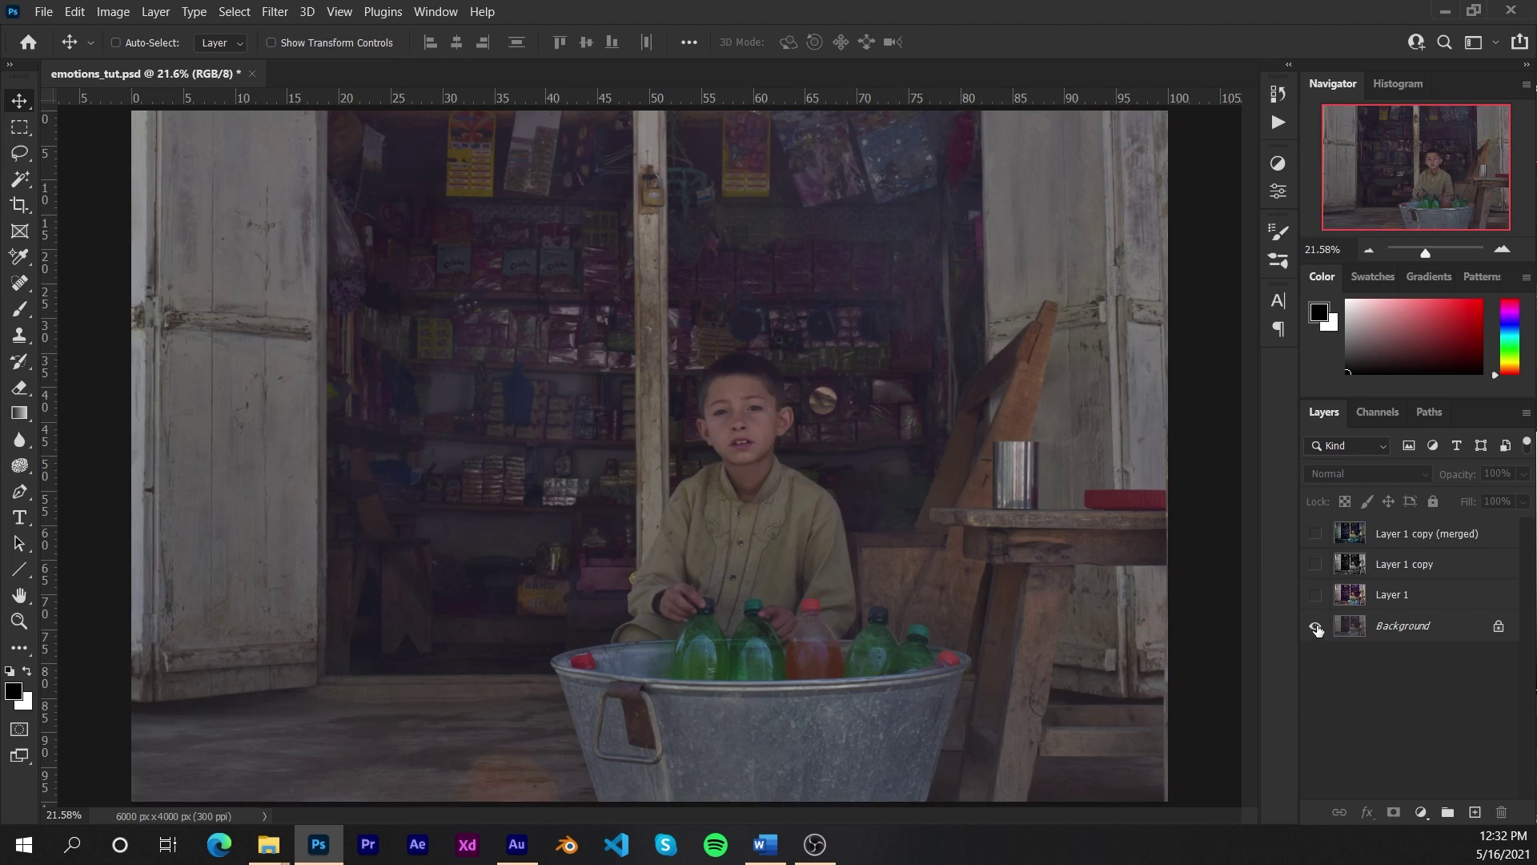
alt+click(1315, 627)
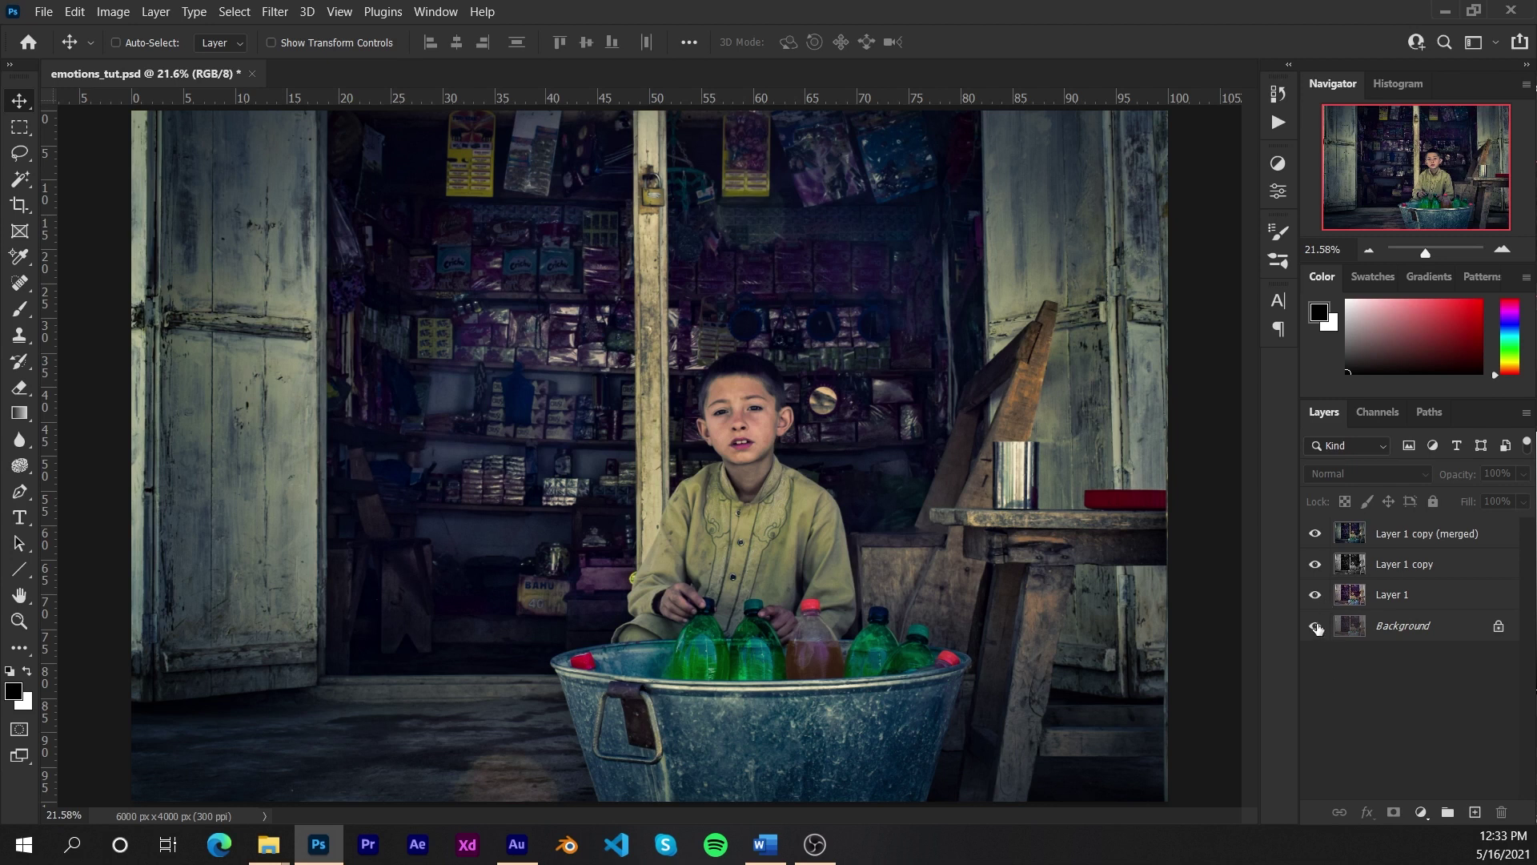
alt+click(1315, 629)
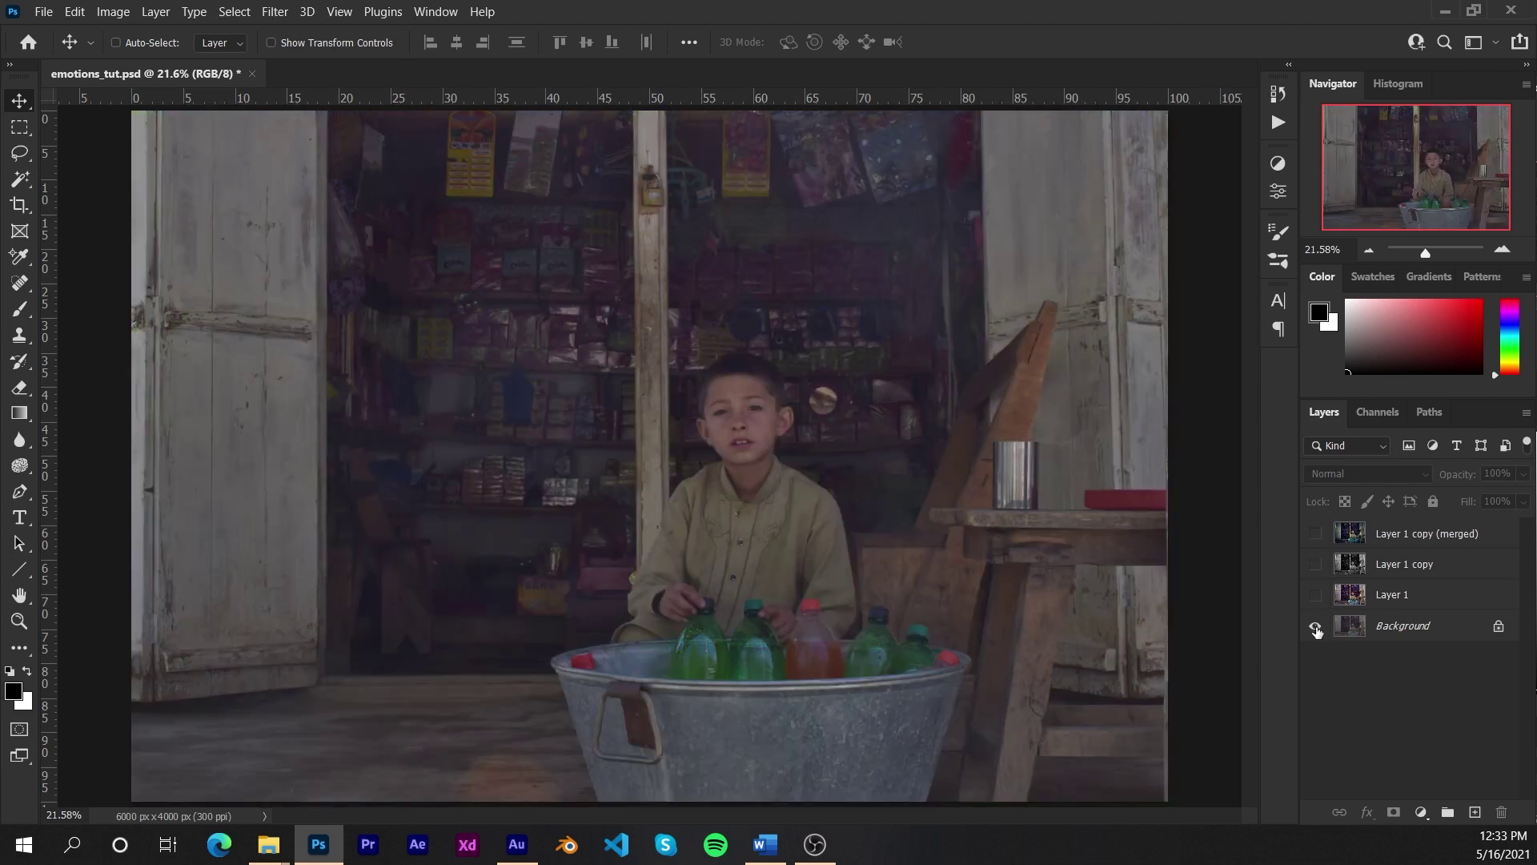
alt+click(1316, 629)
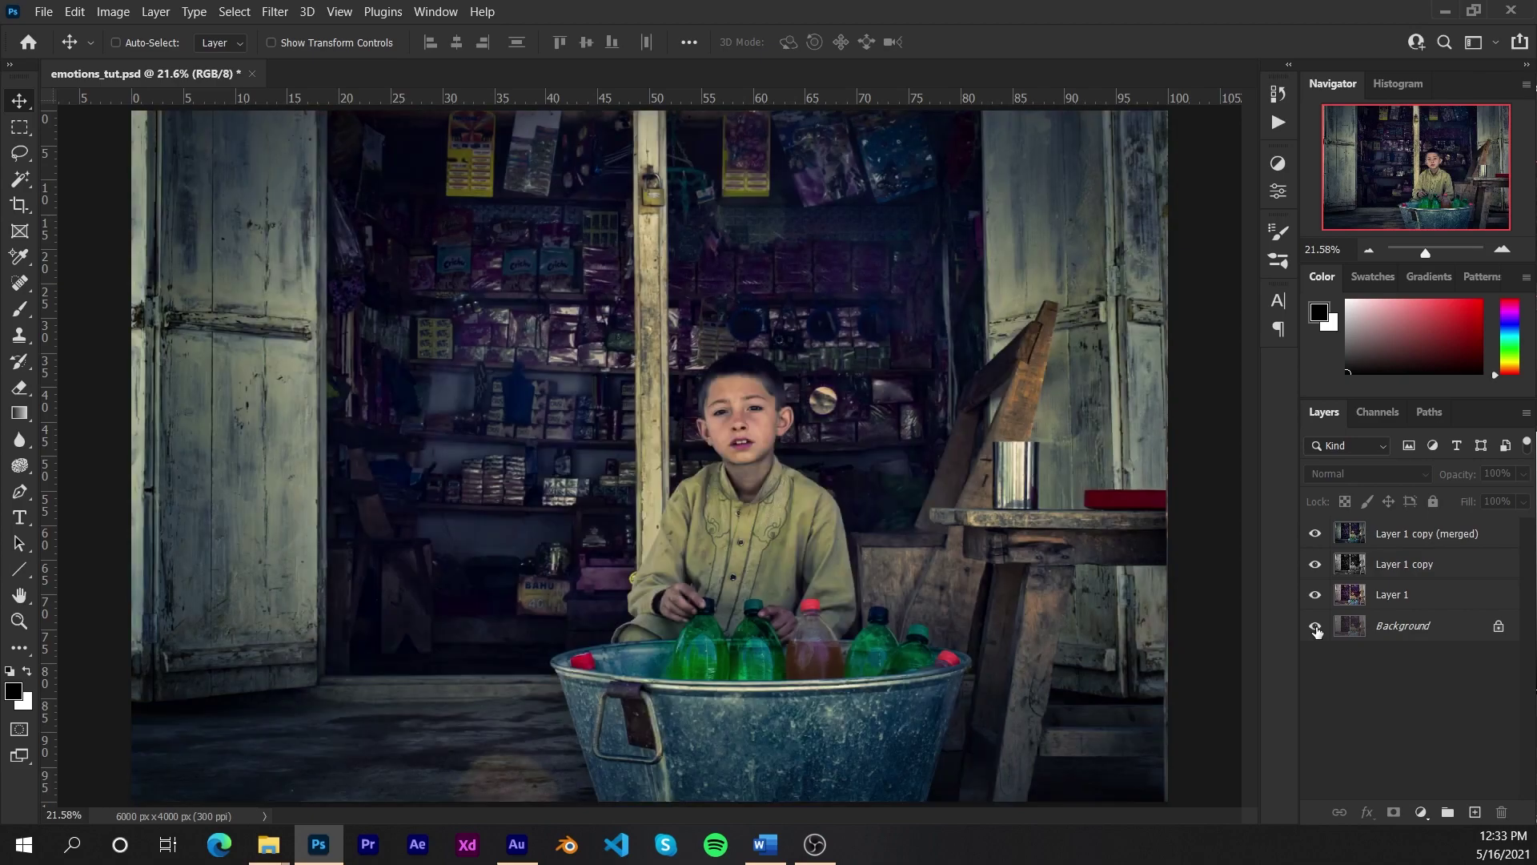